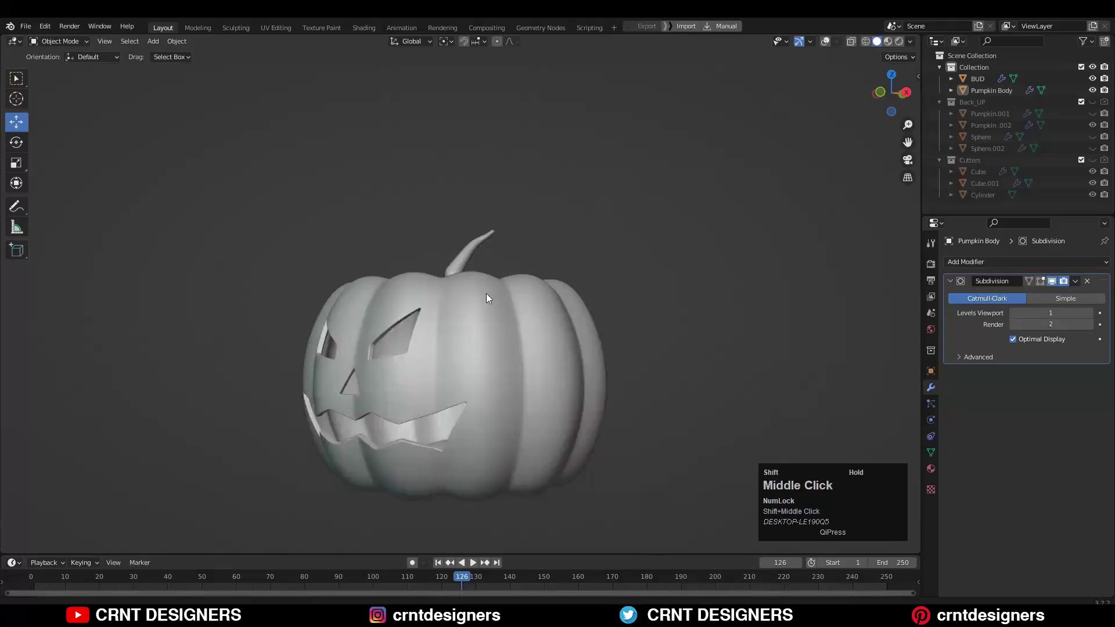
# Orbit around the finished jack-o'-lantern model to preview it
pyautogui.moveTo(486, 293); pyautogui.dragTo(530, 221, button='middle')
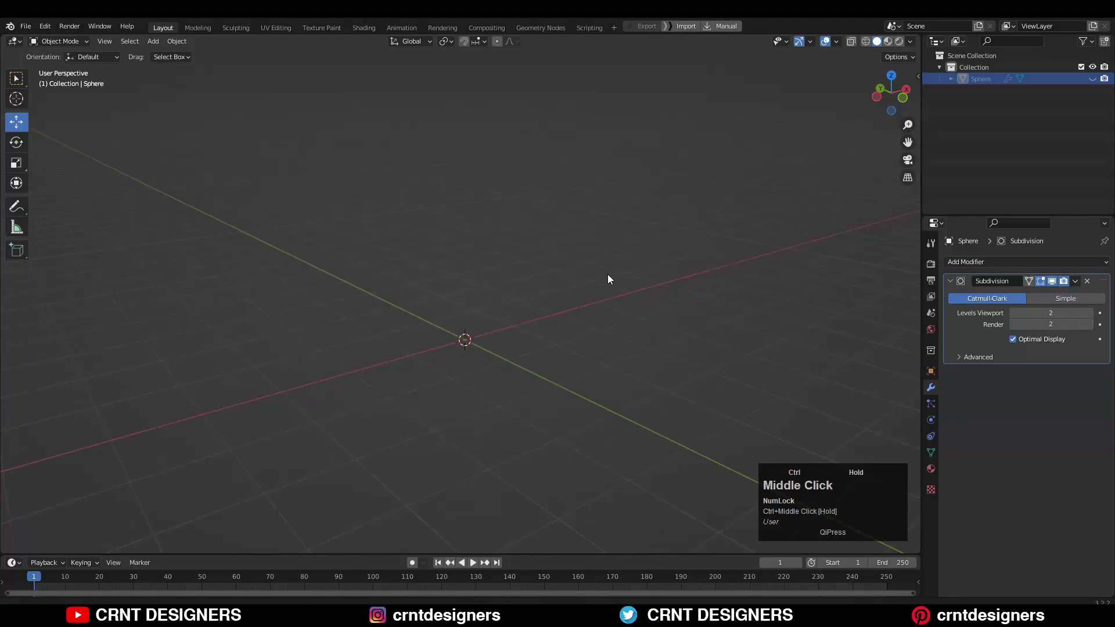
# Add a UV sphere with 24 segments
pyautogui.click(570, 346)
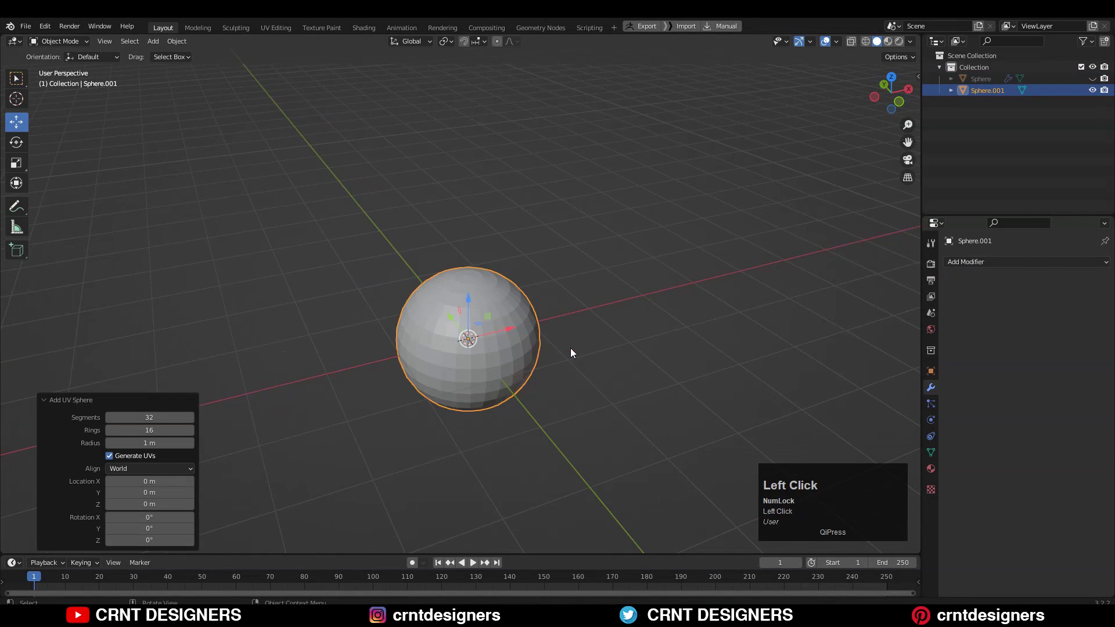
pyautogui.moveTo(570, 347); pyautogui.dragTo(450, 362, button='middle')
pyautogui.click(157, 414)
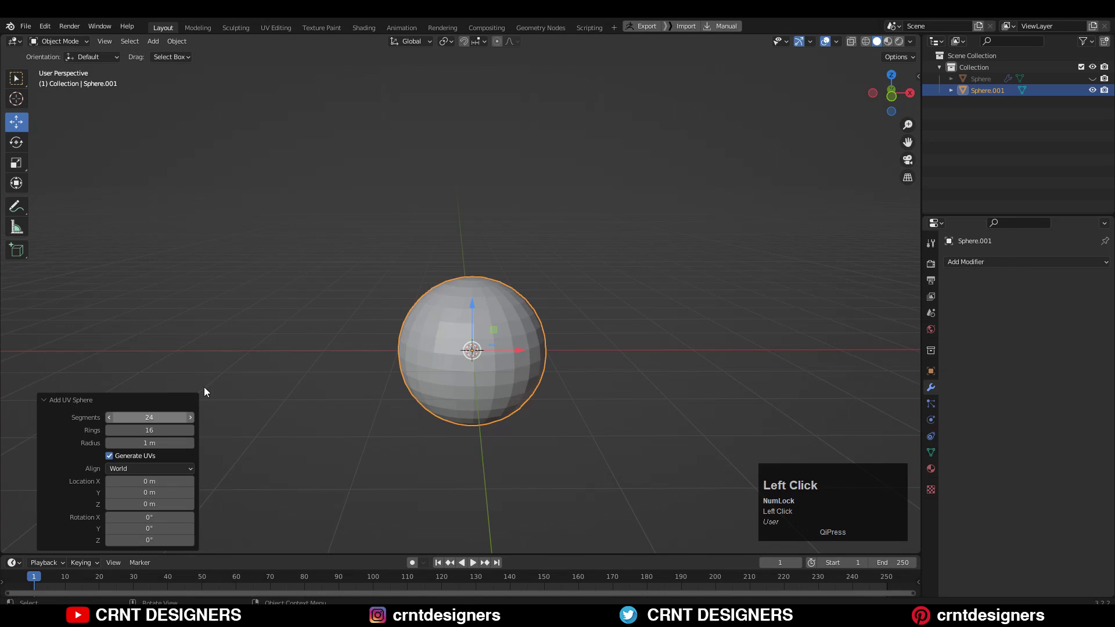
pyautogui.scroll(2, 524, 342)
# In Edit Mode with proportional editing and X-ray on, flatten the sphere's poles by scaling along Z
pyautogui.press('Tab')
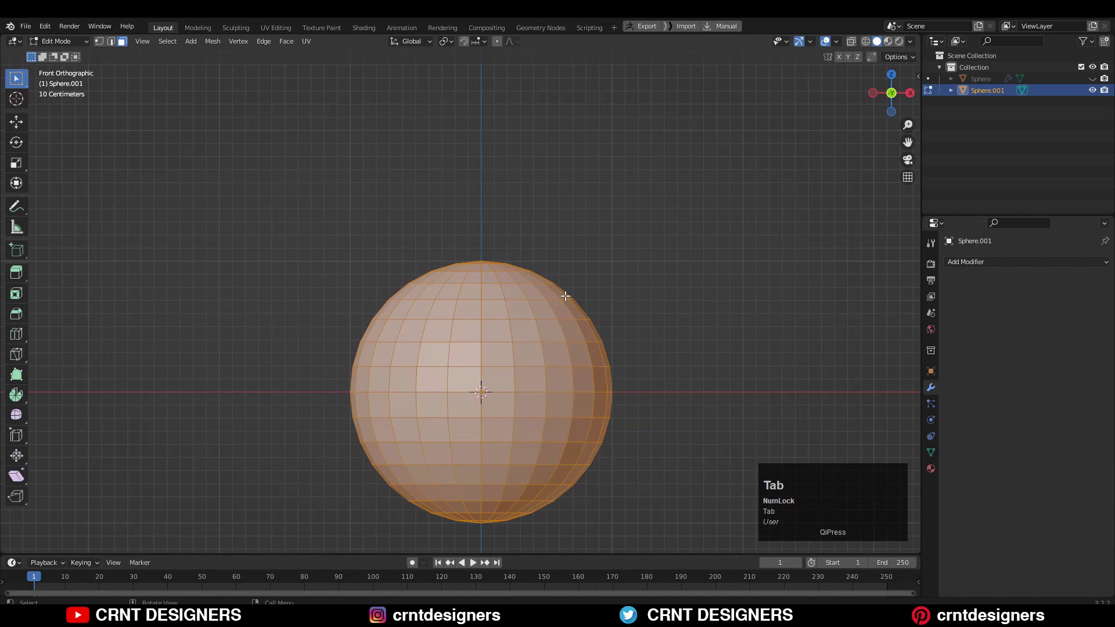
pyautogui.click(496, 42)
pyautogui.keyDown('shift'); pyautogui.moveTo(591, 259); pyautogui.dragTo(586, 214, button='middle'); pyautogui.keyUp('shift')
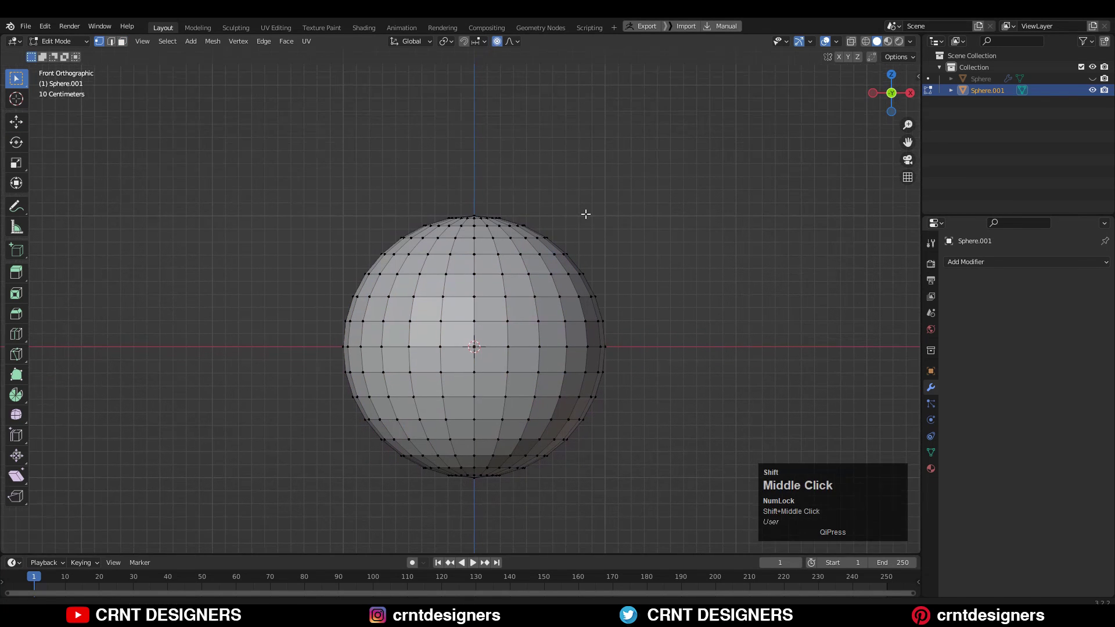
pyautogui.click(852, 42)
pyautogui.scroll(-2, 791, 103)
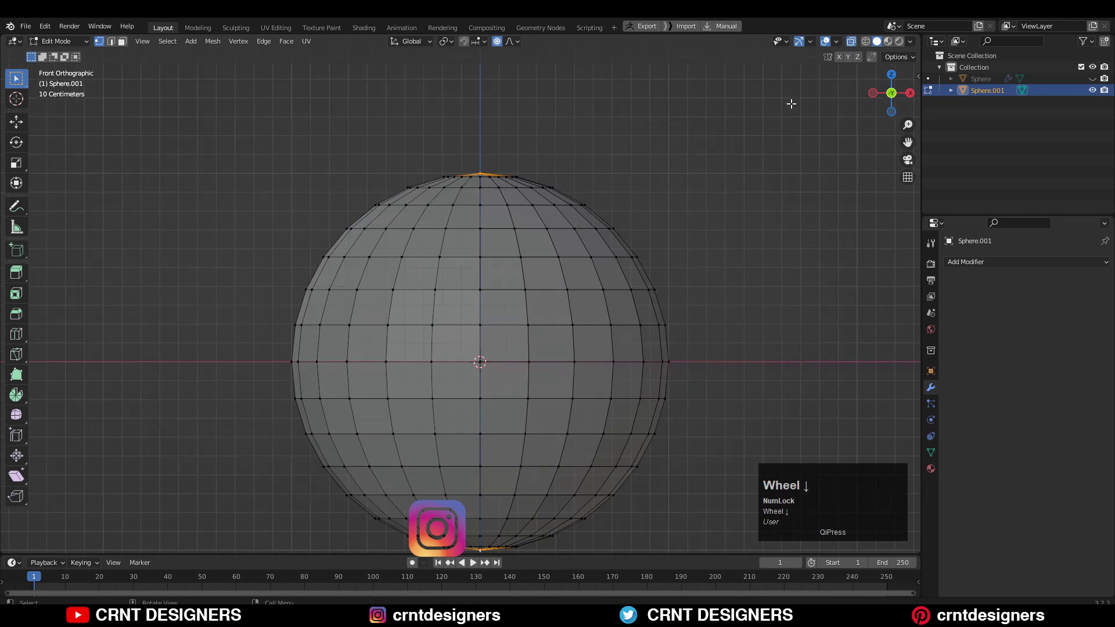
pyautogui.keyDown('shift'); pyautogui.moveTo(784, 109); pyautogui.dragTo(781, 71, button='middle'); pyautogui.keyUp('shift')
pyautogui.press('s')
pyautogui.press('z')
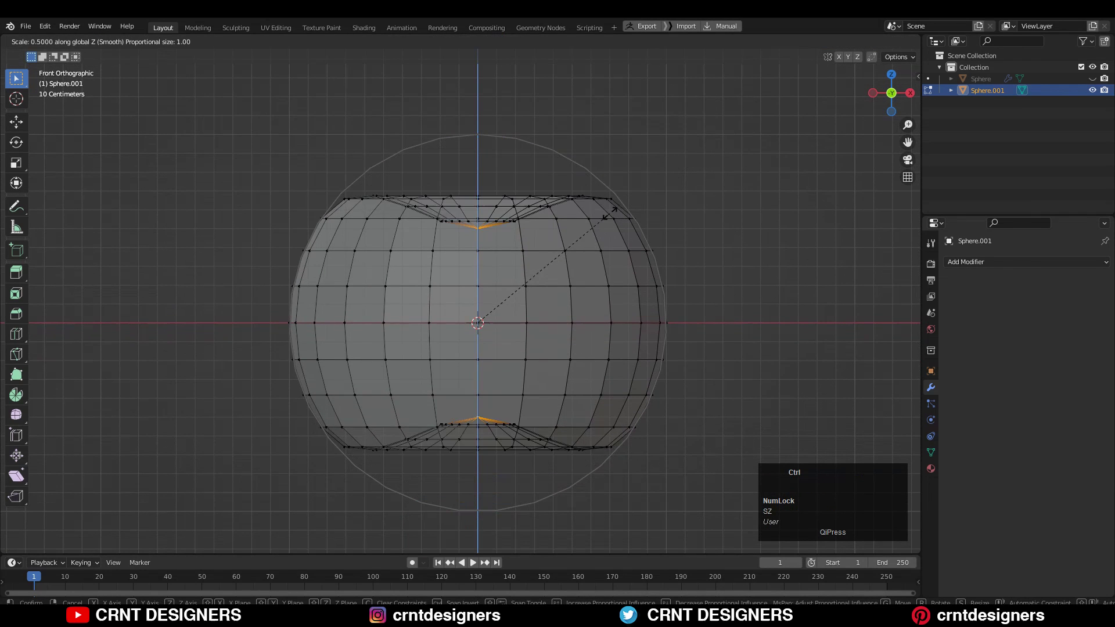
pyautogui.click(626, 206)
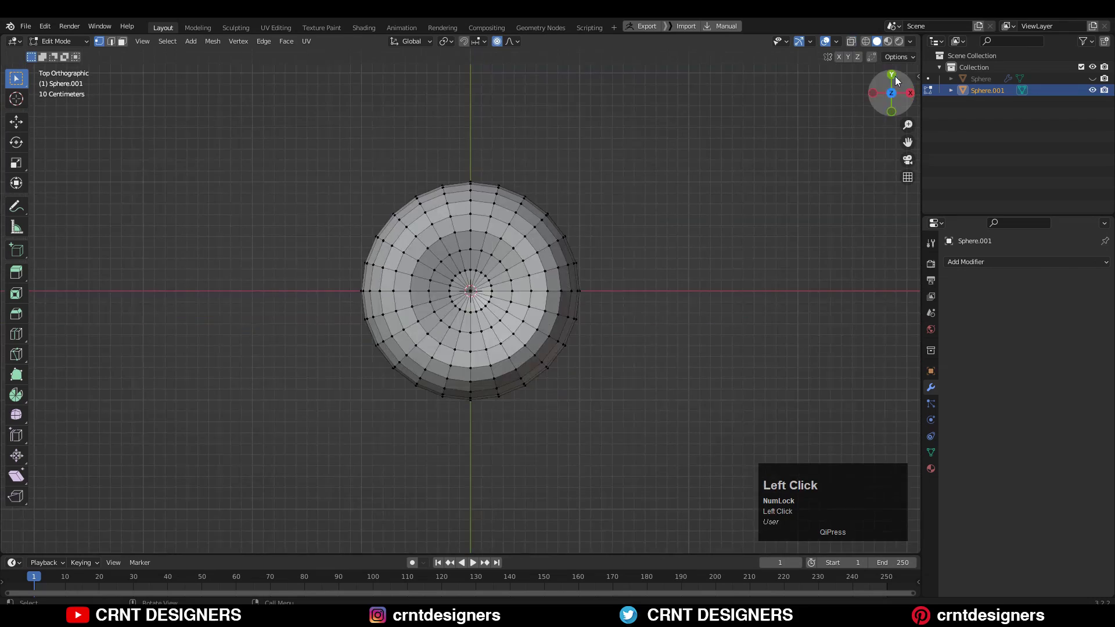
# Shrink the first alternating groove strips inward by -0.0717 m from top view
pyautogui.press('1')
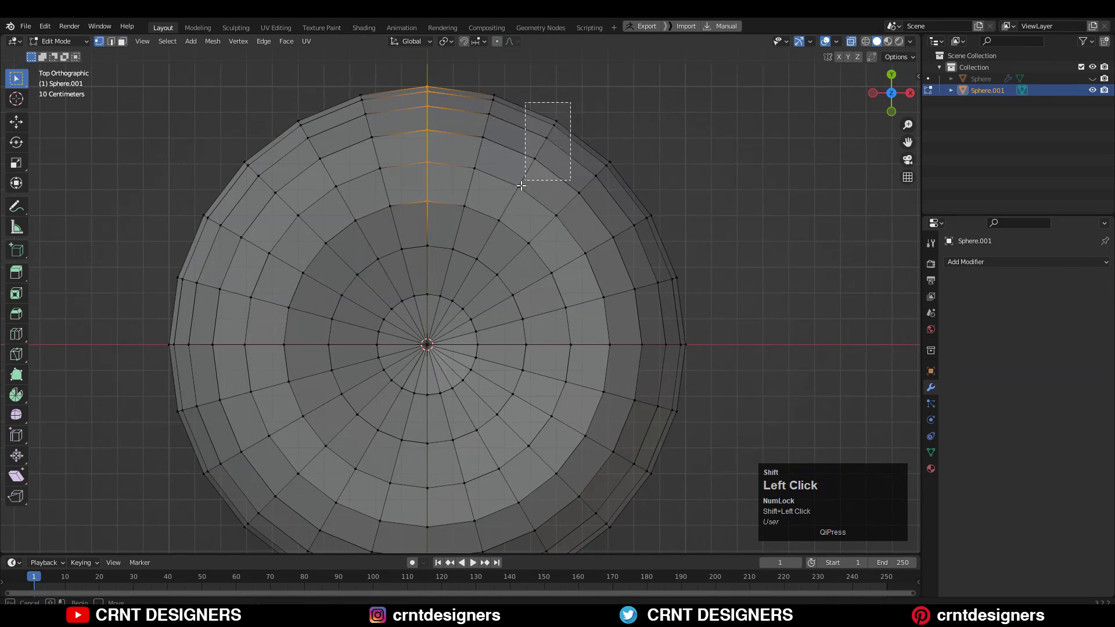
pyautogui.moveTo(554, 123); pyautogui.dragTo(639, 204, button='middle')
pyautogui.scroll(3, 636, 206)
pyautogui.scroll(2, 637, 206)
pyautogui.hotkey('alt', 's')
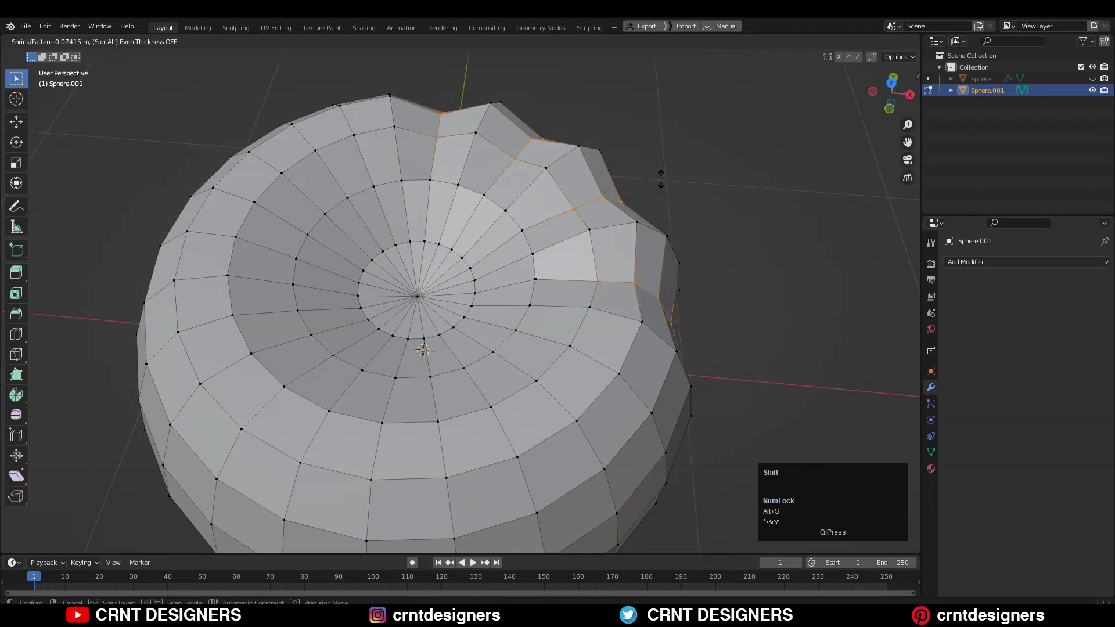
pyautogui.click(893, 87)
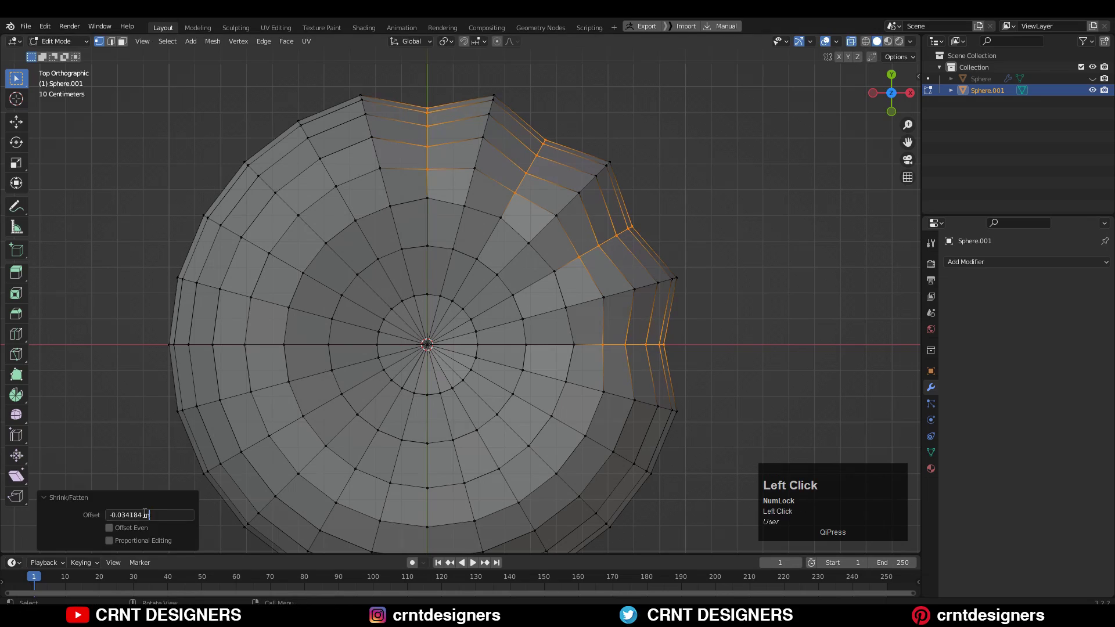
pyautogui.click(781, 226)
# Begin pushing the next set of groove strips inward from top view
pyautogui.scroll(-2, 677, 281)
pyautogui.moveTo(677, 281); pyautogui.dragTo(448, 354, button='middle')
pyautogui.press('KP_7')
pyautogui.hotkey('alt', 's')
# Finish the second inward push (-0.034184 m) and slide a new edge loop along a rib
pyautogui.click(709, 135)
pyautogui.moveTo(709, 135); pyautogui.dragTo(581, 233, button='middle')
pyautogui.press('KP_7')
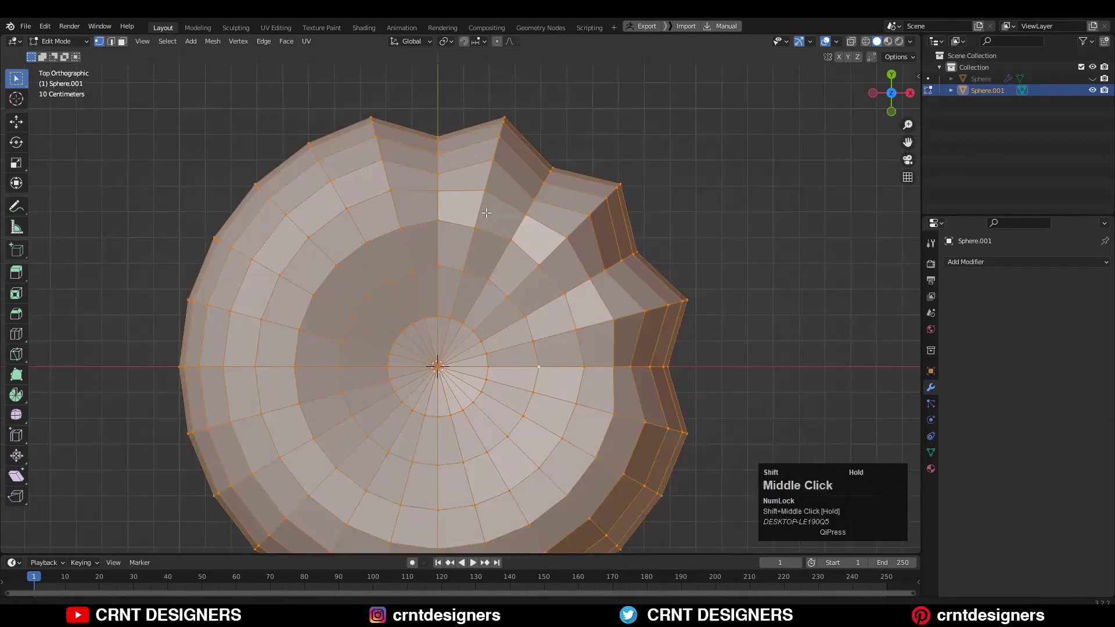
pyautogui.hotkey('ctrl', 'r')
pyautogui.keyDown('ctrl'); pyautogui.click(459, 115); pyautogui.keyUp('ctrl')
pyautogui.scroll(4, 528, 218)
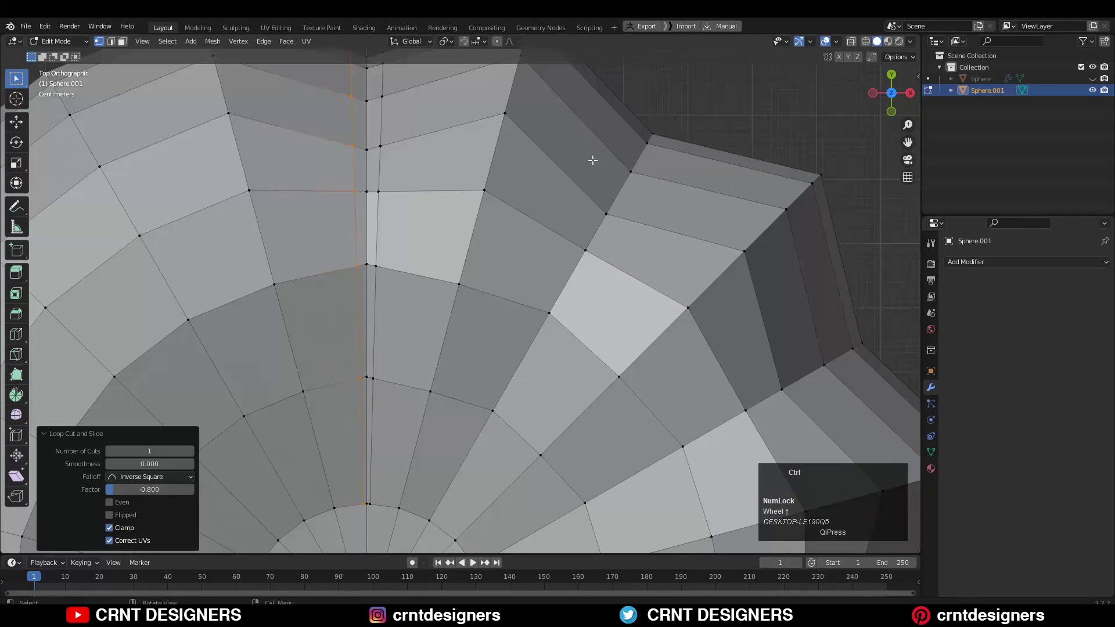
pyautogui.click(661, 133)
pyautogui.keyDown('shift'); pyautogui.moveTo(660, 132); pyautogui.dragTo(604, 328, button='middle'); pyautogui.keyUp('shift')
pyautogui.scroll(3, 603, 328)
# Knife-cut a new edge from an inner-ring vertex to a rim vertex
pyautogui.press('k')
pyautogui.click(327, 207)
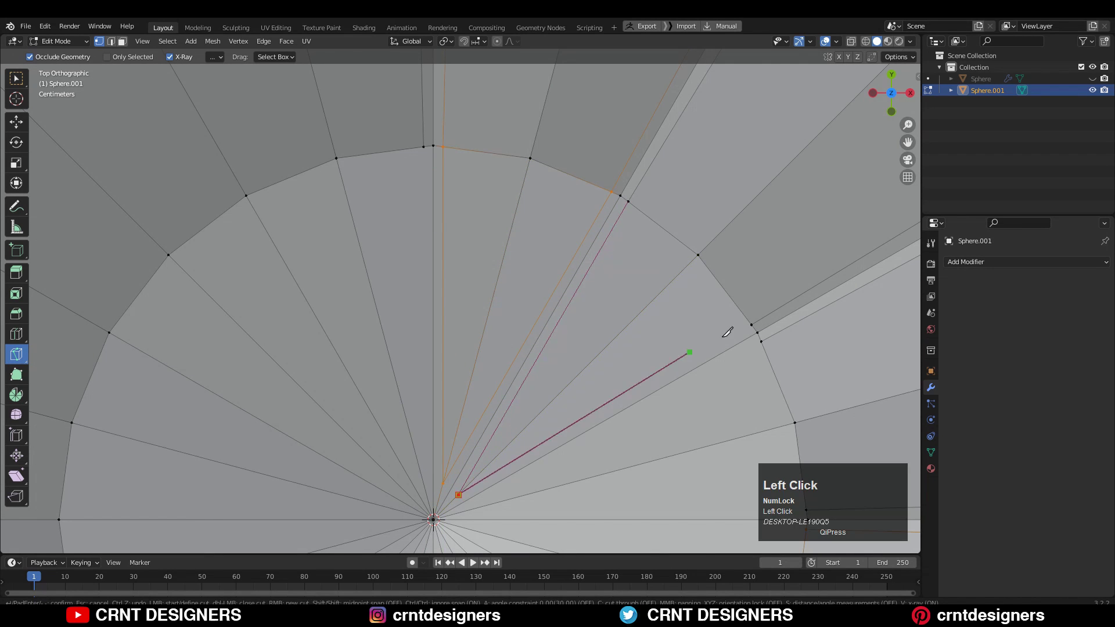
pyautogui.click(752, 325)
pyautogui.press('Return')
pyautogui.keyDown('shift'); pyautogui.moveTo(772, 334); pyautogui.dragTo(712, 210, button='middle'); pyautogui.keyUp('shift')
pyautogui.scroll(-4, 751, 380)
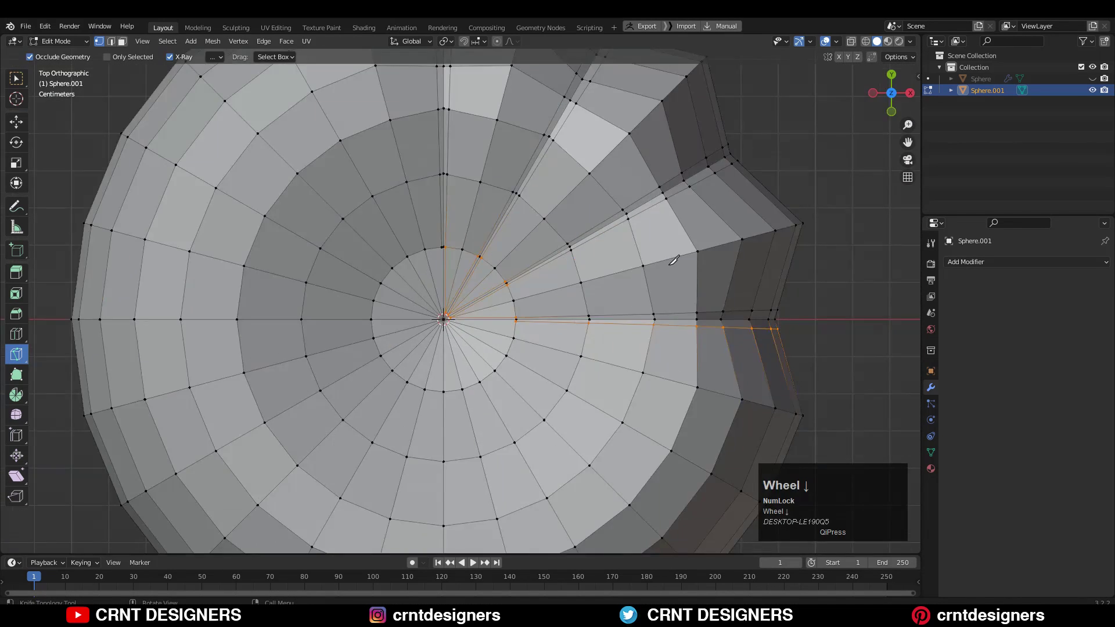
# Symmetrize the whole mesh +X to -X, then +Z to -Z
pyautogui.press('a')
pyautogui.click(178, 514)
pyautogui.press('a')
pyautogui.click(213, 41)
pyautogui.click(241, 210)
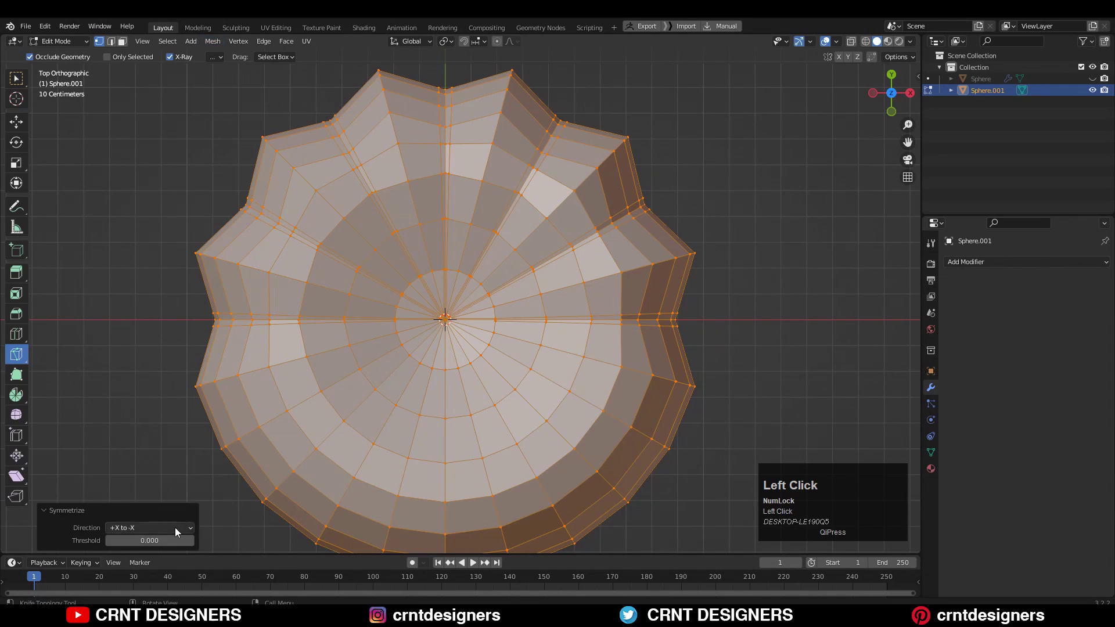
pyautogui.click(150, 527)
pyautogui.click(150, 431)
pyautogui.click(212, 41)
pyautogui.click(242, 212)
# In Object Mode, add a Subdivision Surface modifier (viewport 1, render 2)
pyautogui.press('Tab')
pyautogui.moveTo(179, 439); pyautogui.dragTo(610, 346, button='middle')
pyautogui.click(987, 262)
pyautogui.click(924, 473)
pyautogui.scroll(-3, 610, 346)
pyautogui.rightClick(478, 323)
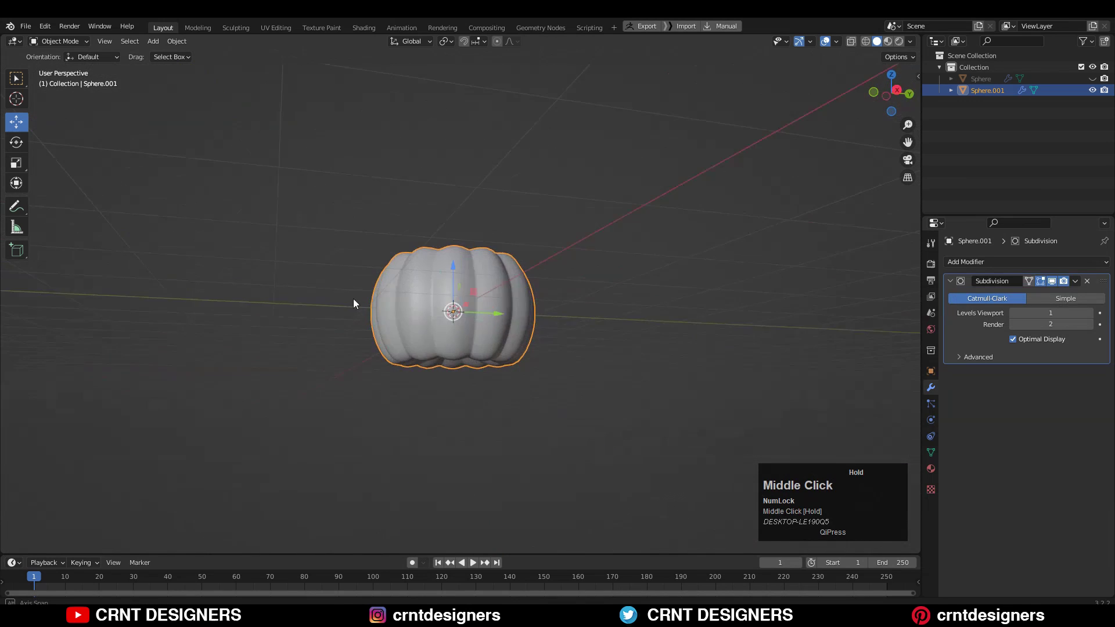
# Raise the pumpkin and turn on the wireframe overlay to inspect its top and bottom
pyautogui.keyDown('ctrl'); pyautogui.moveTo(460, 310); pyautogui.dragTo(459, 197); pyautogui.keyUp('ctrl')
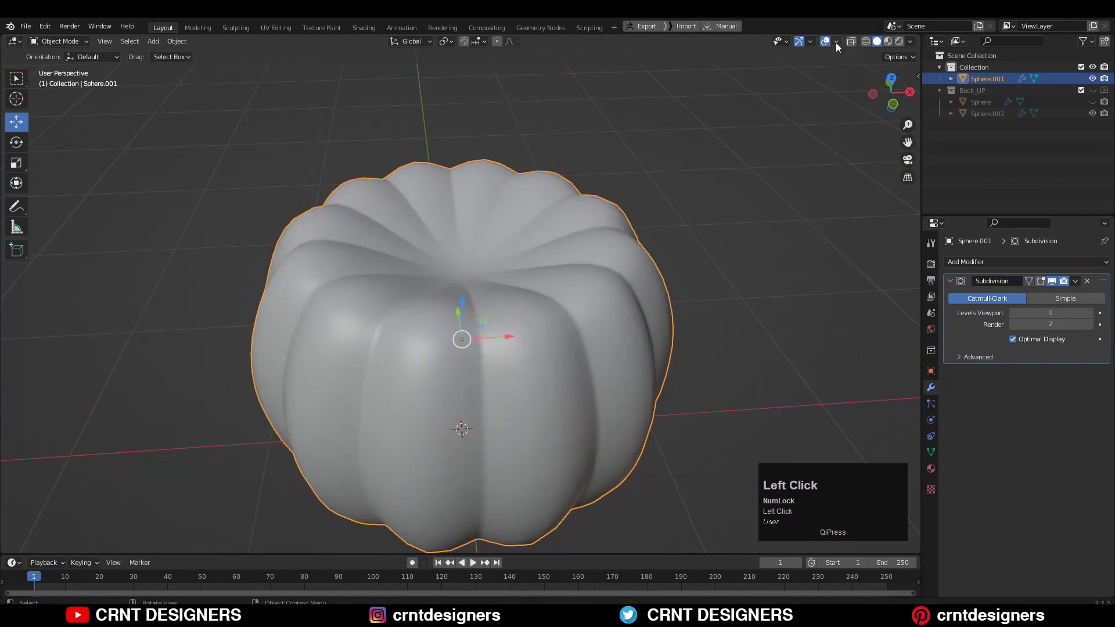
pyautogui.click(836, 41)
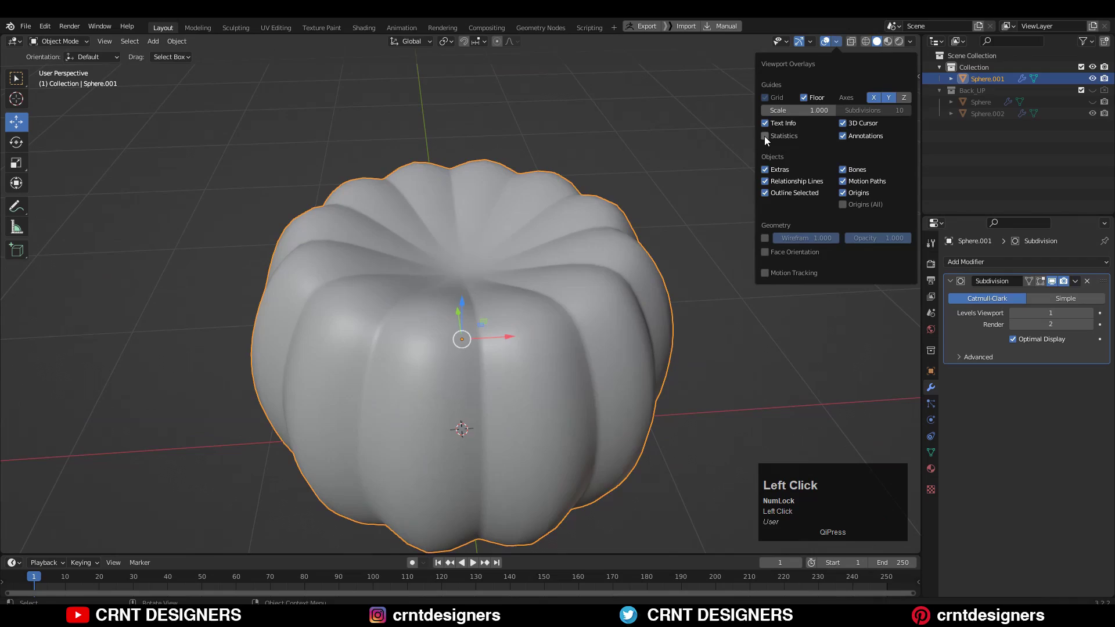
pyautogui.click(766, 239)
pyautogui.moveTo(694, 225); pyautogui.dragTo(670, 231, button='middle')
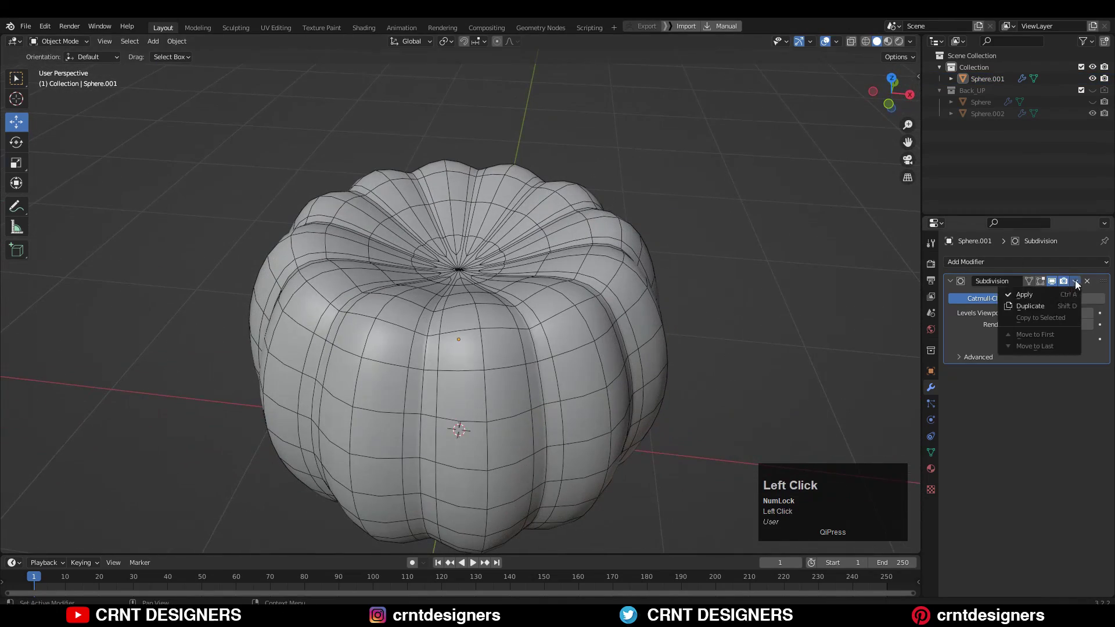
# Apply the Subdivision modifier and enter Edit Mode in top view
pyautogui.click(1040, 295)
pyautogui.moveTo(636, 291); pyautogui.dragTo(833, 101, button='middle')
pyautogui.click(897, 87)
pyautogui.scroll(4, 510, 270)
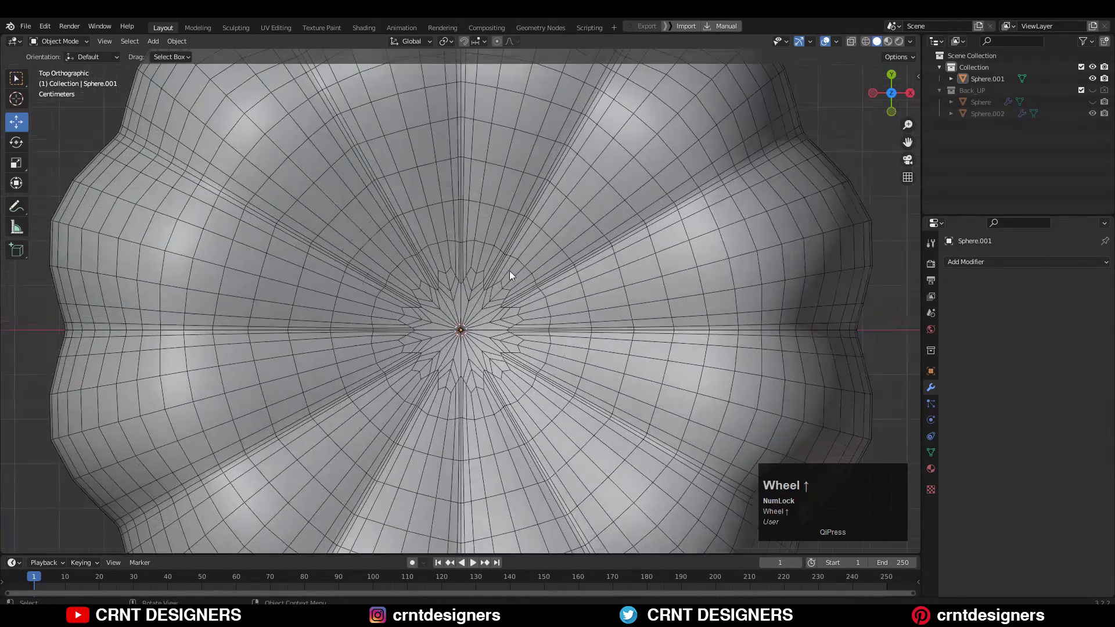
pyautogui.press('Tab')
pyautogui.scroll(3, 470, 344)
# Shrink the top-centre selection and make it a circle scaled to 0.8817
pyautogui.press('ctrl+KP_Subtract')
pyautogui.scroll(-5, 496, 380)
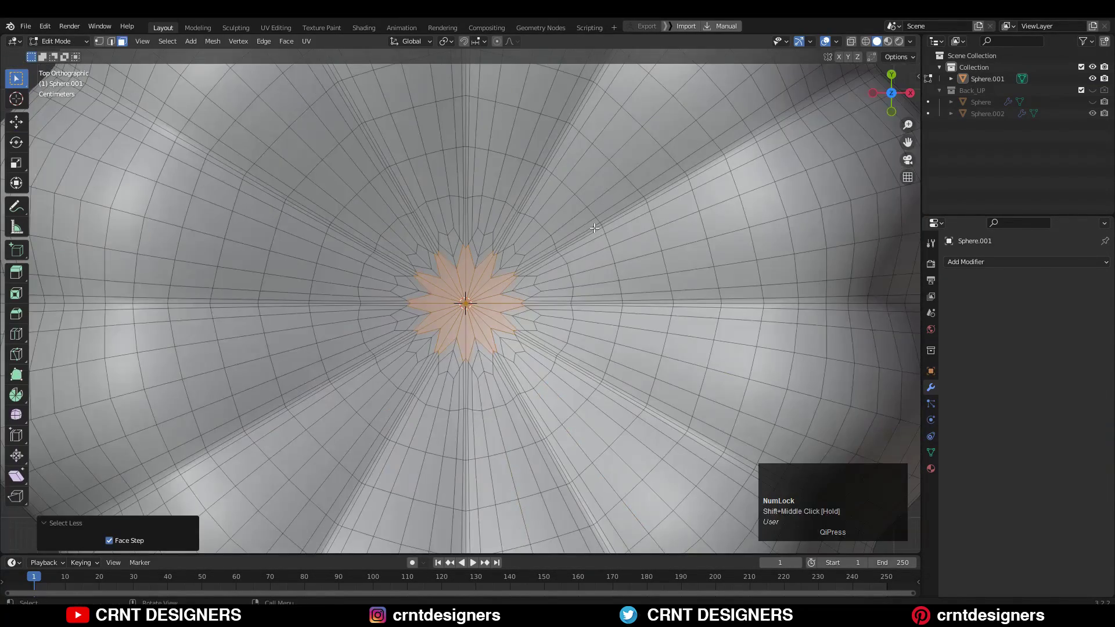
pyautogui.scroll(3, 496, 381)
pyautogui.rightClick(503, 259)
pyautogui.moveTo(503, 259)
pyautogui.click(566, 270)
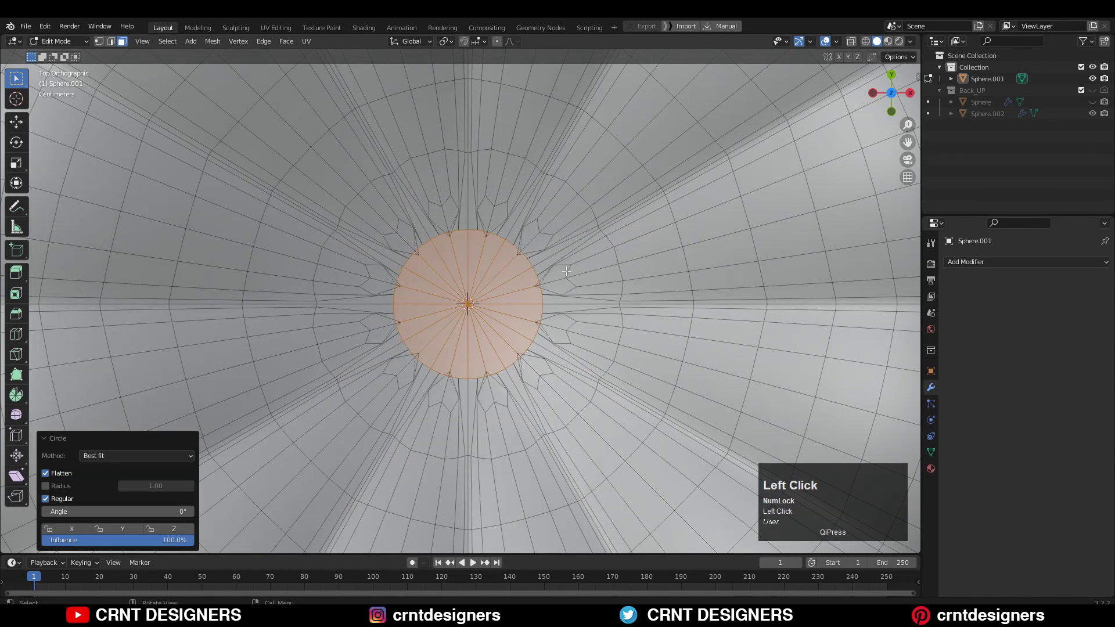
pyautogui.click(650, 234)
# Symmetrize the mesh +Z to -Z and re-add a Subdivision Surface modifier (viewport 1, render 2)
pyautogui.moveTo(650, 234); pyautogui.dragTo(308, 91, button='middle')
pyautogui.press('a')
pyautogui.click(268, 219)
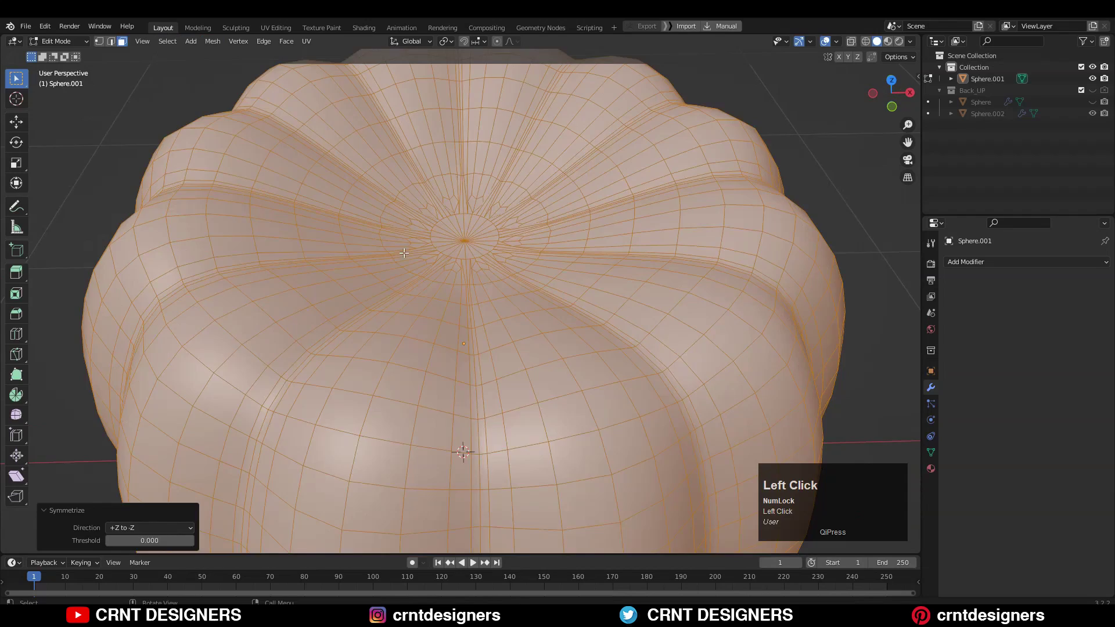
pyautogui.scroll(-5, 464, 291)
pyautogui.press('Tab')
pyautogui.moveTo(670, 297); pyautogui.dragTo(974, 303, button='middle')
pyautogui.click(976, 262)
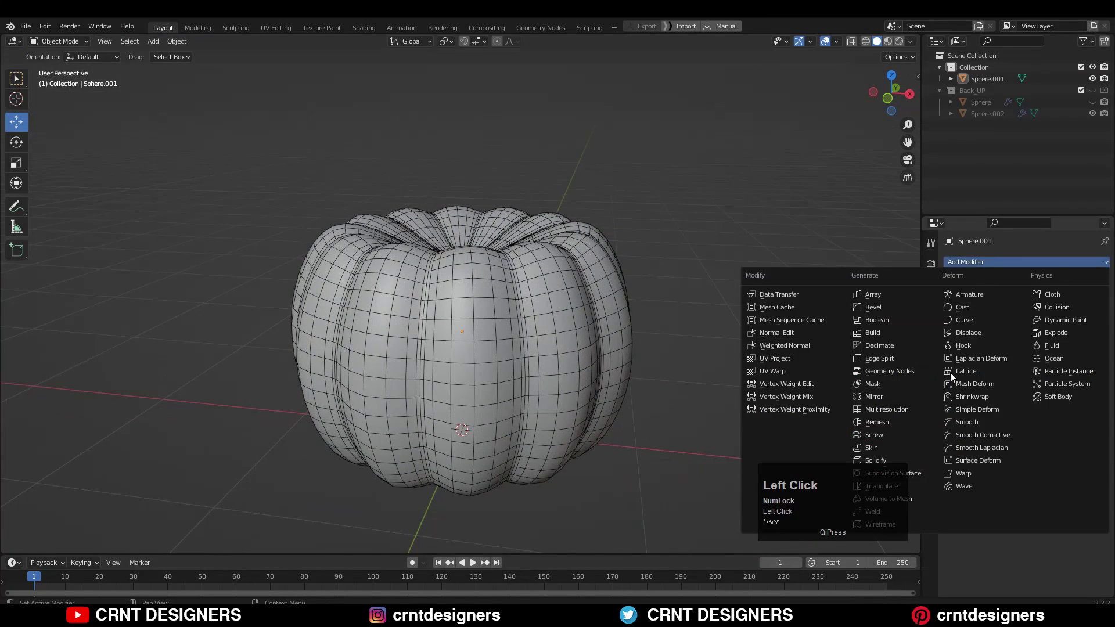
pyautogui.click(930, 472)
# Turn off the wireframe overlay and zoom in on the sphere's smooth top in Edit Mode
pyautogui.press('Tab')
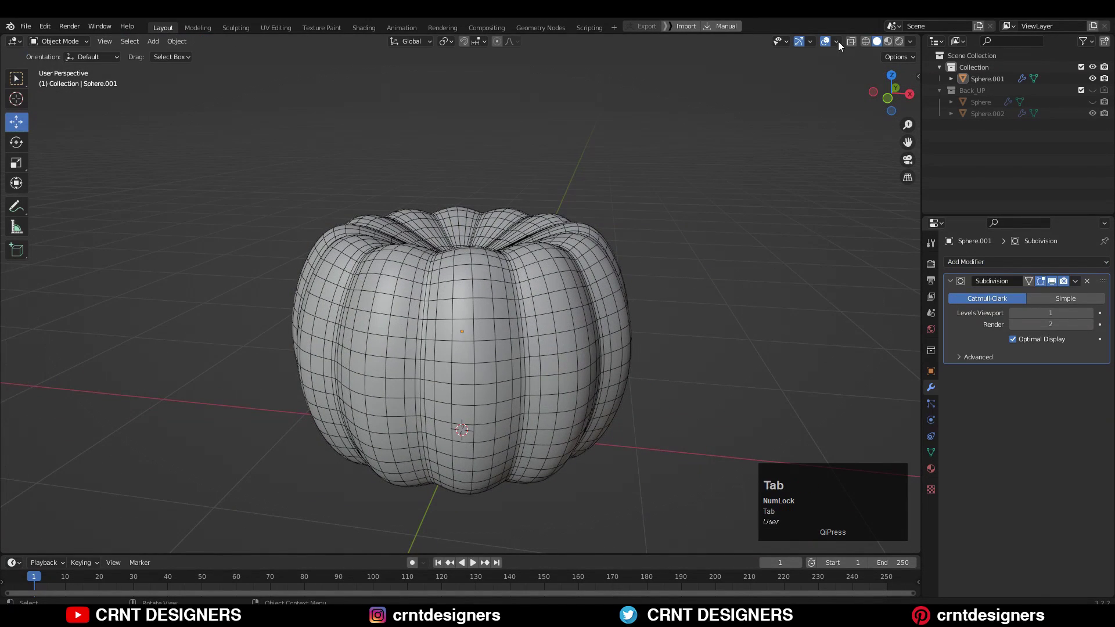
pyautogui.click(836, 41)
pyautogui.click(768, 238)
pyautogui.moveTo(767, 238); pyautogui.dragTo(677, 234, button='middle')
pyautogui.scroll(8, 654, 281)
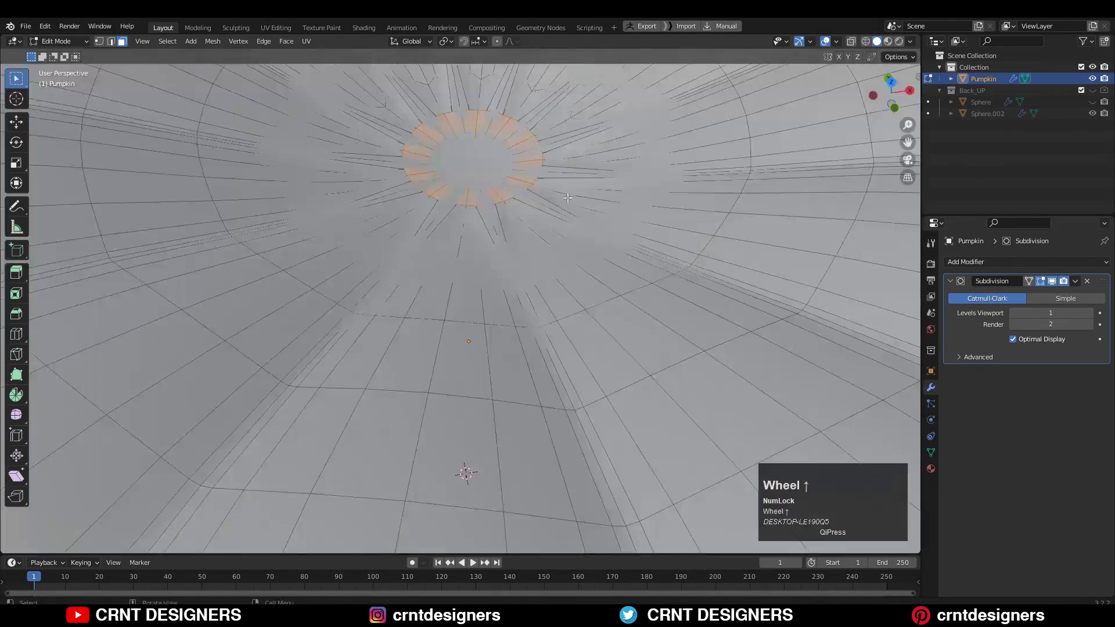
# Inset the top-centre faces and extrude them upward into a stem
pyautogui.press('i')
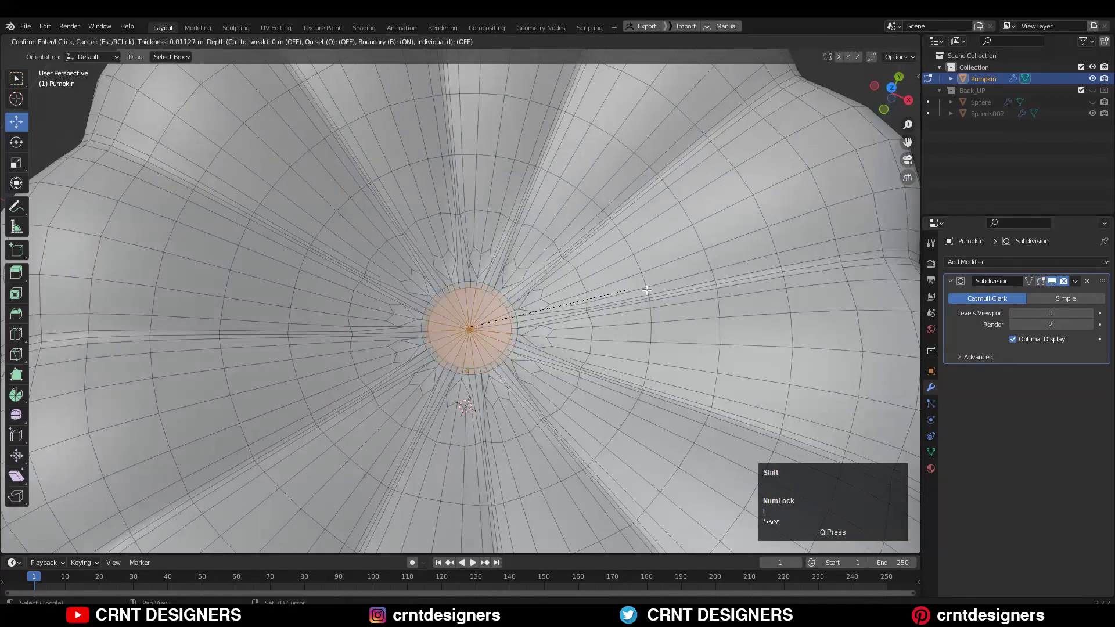
pyautogui.click(647, 290)
pyautogui.press('KP_1')
pyautogui.press('e')
pyautogui.click(530, 106)
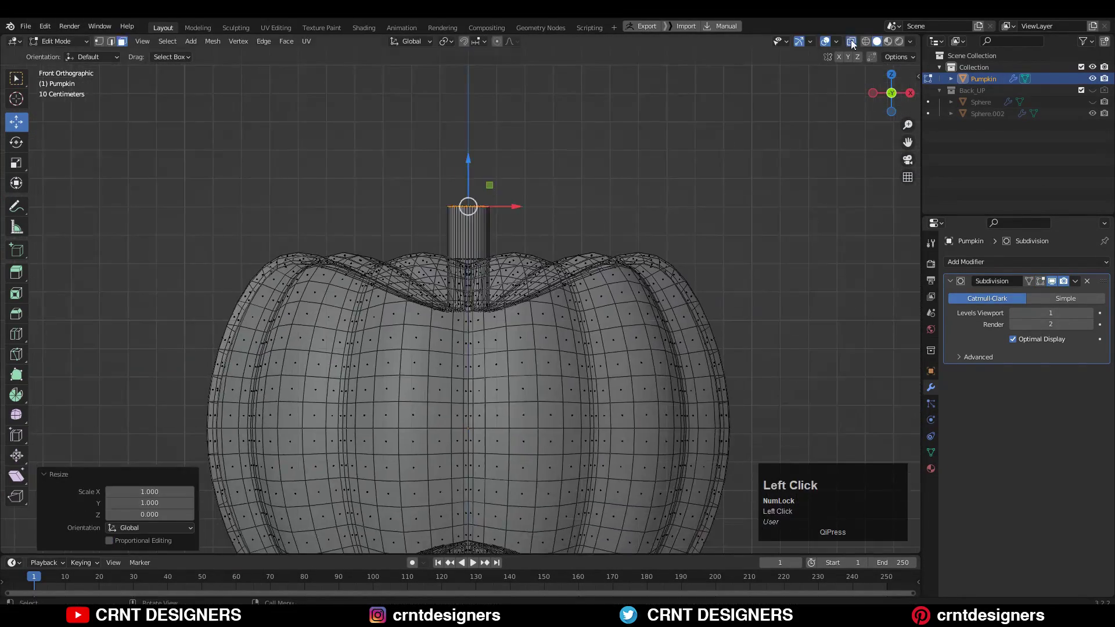
pyautogui.moveTo(531, 107); pyautogui.dragTo(465, 249, button='middle')
# Add loop cuts along the stem and bend its tip into a curve
pyautogui.hotkey('ctrl', 'r')
pyautogui.scroll(2, 469, 216)
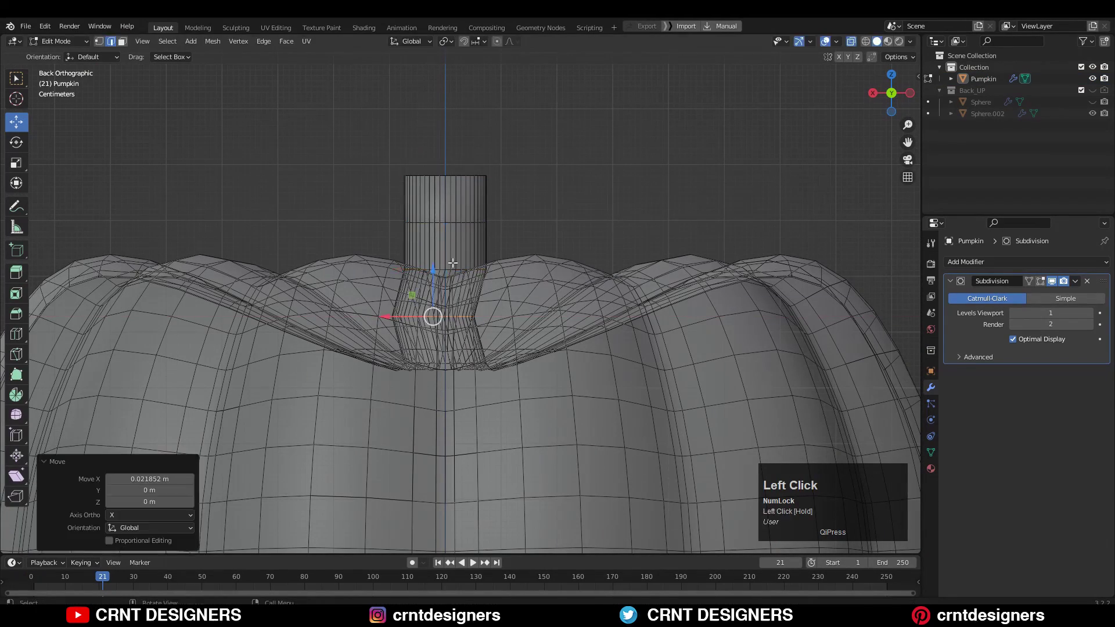
pyautogui.click(526, 200)
pyautogui.keyDown('shift'); pyautogui.scroll(4, 506, 263); pyautogui.keyUp('shift')
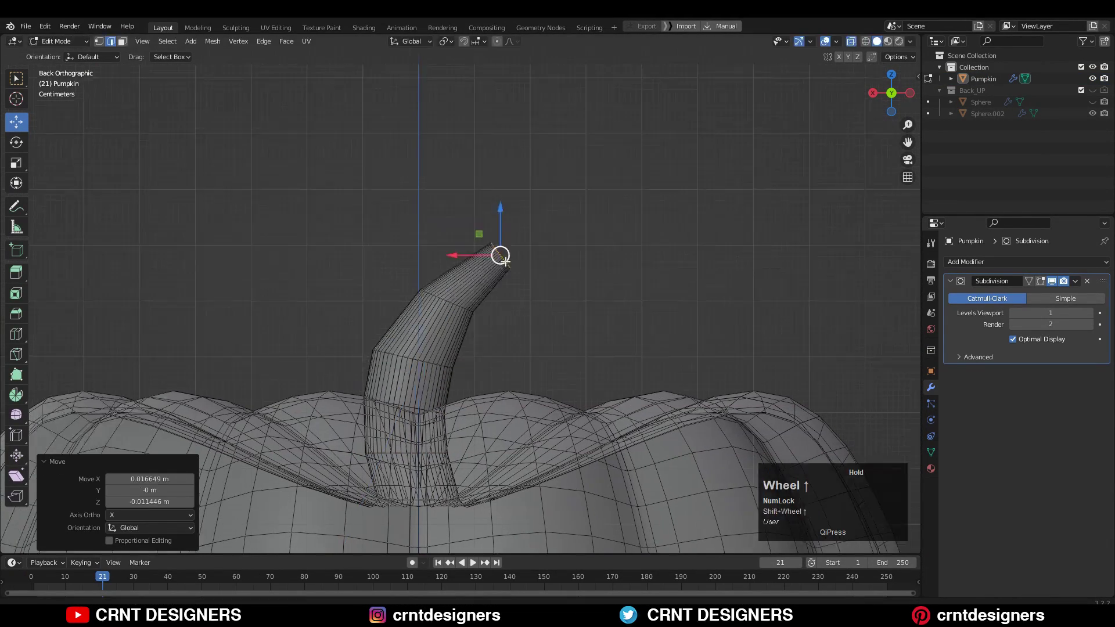
pyautogui.keyDown('shift'); pyautogui.scroll(-4, 556, 225); pyautogui.keyUp('shift')
pyautogui.keyDown('alt'); pyautogui.click(464, 268); pyautogui.keyUp('alt')
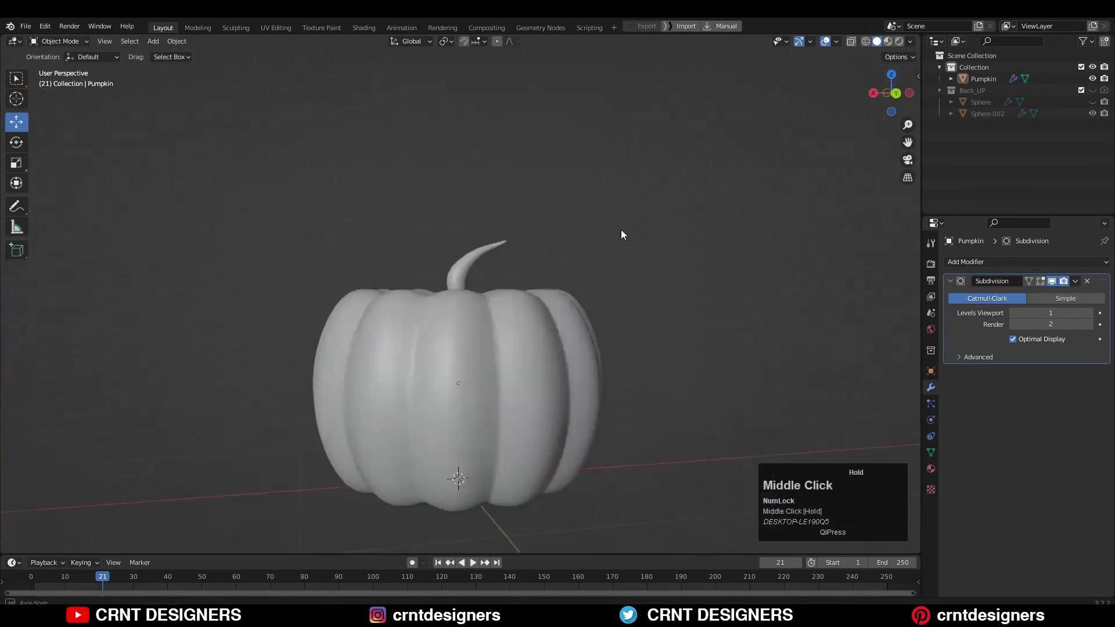
pyautogui.moveTo(622, 236); pyautogui.dragTo(507, 291, button='middle')
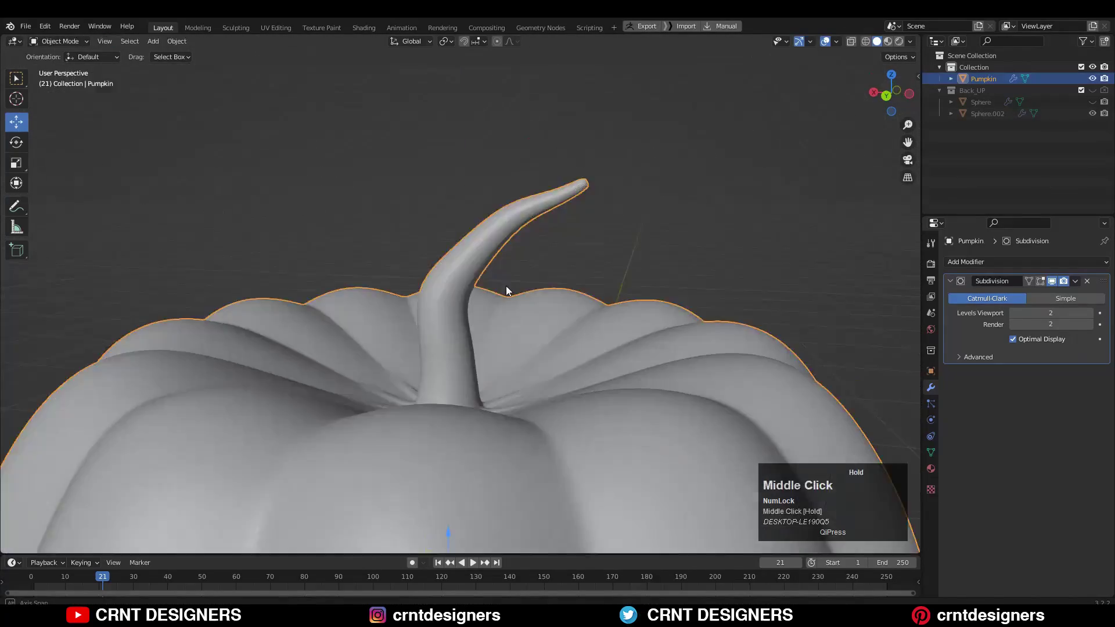
# Select edge loops running along the stem and shrink them inward with Alt+S to form grooves
pyautogui.press('Tab')
pyautogui.press('2')
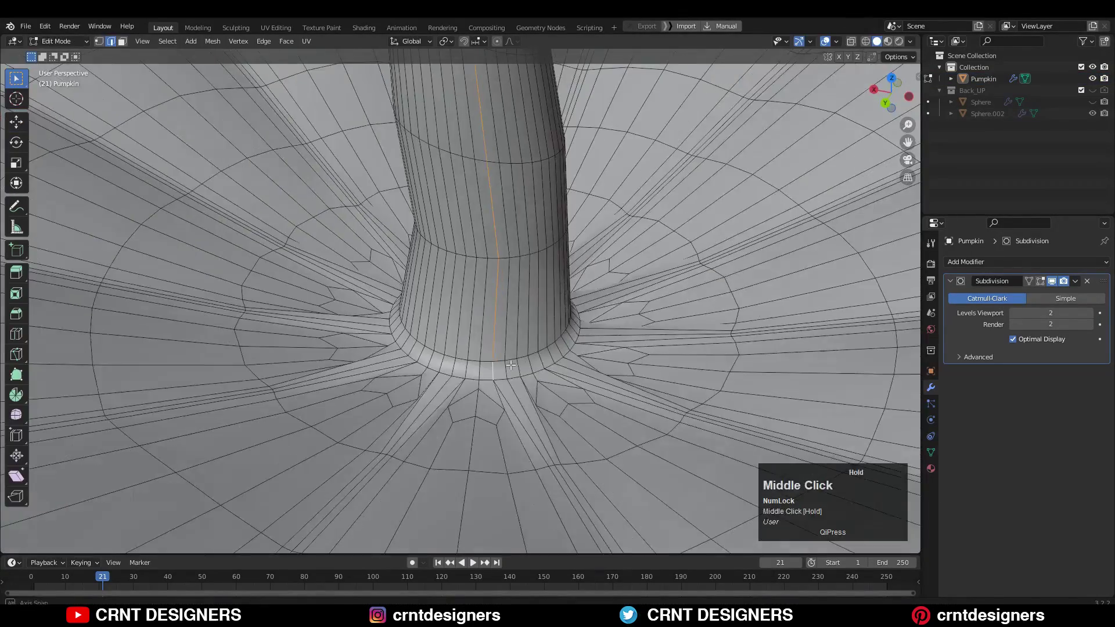
pyautogui.moveTo(511, 364); pyautogui.dragTo(519, 334, button='middle')
pyautogui.keyDown('alt'); pyautogui.keyDown('shift'); pyautogui.click(514, 349); pyautogui.keyUp('shift'); pyautogui.keyUp('alt')
pyautogui.press('ctrl+KP_1')
pyautogui.scroll(6, 629, 237)
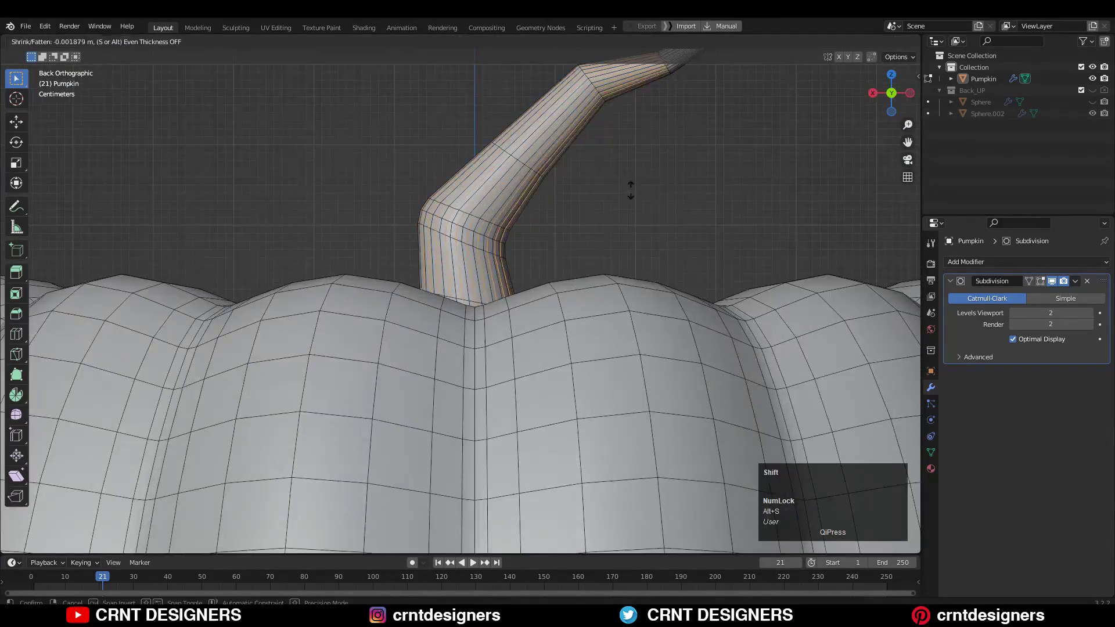
pyautogui.hotkey('alt', 's')
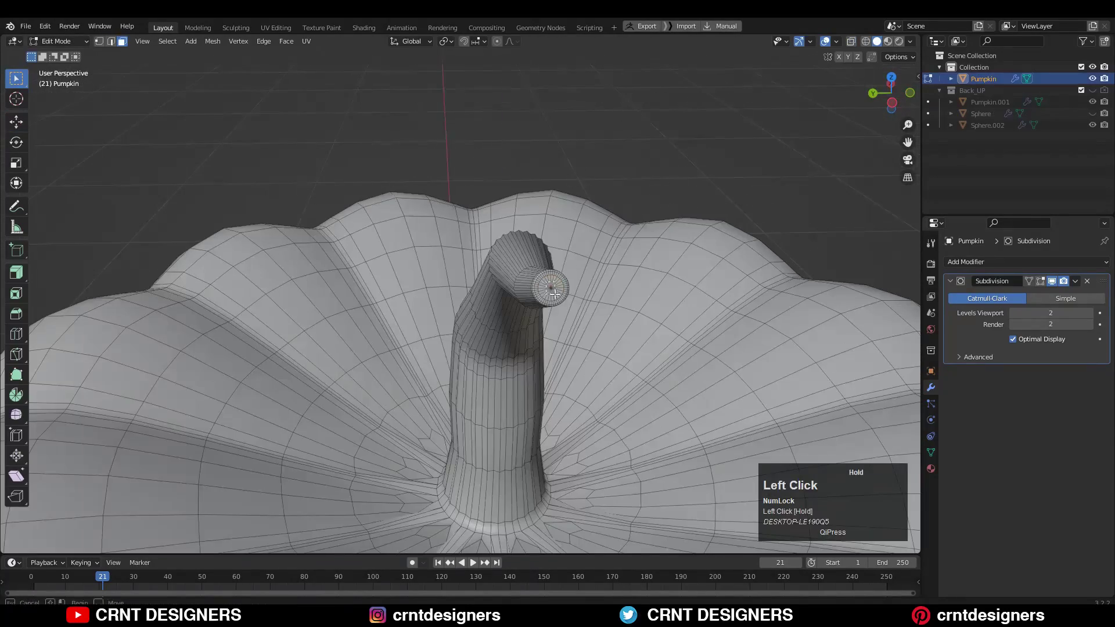
# Duplicate the stem faces in place and separate them into their own object
pyautogui.moveTo(544, 296); pyautogui.dragTo(531, 221, button='middle')
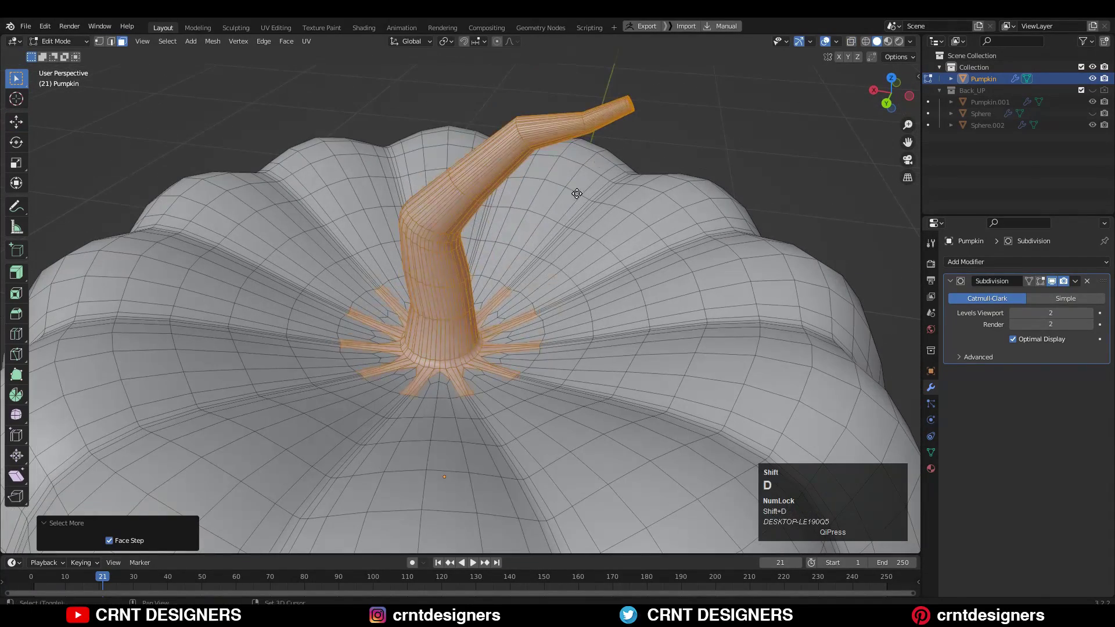
pyautogui.rightClick(606, 218)
pyautogui.click(604, 218)
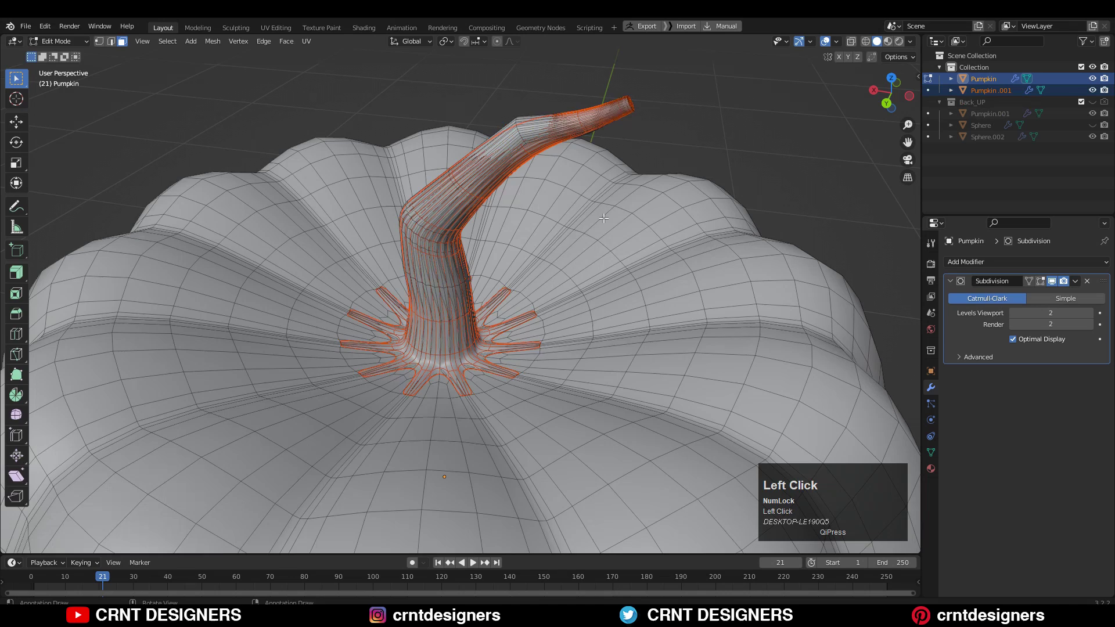
pyautogui.press('Tab')
pyautogui.click(730, 124)
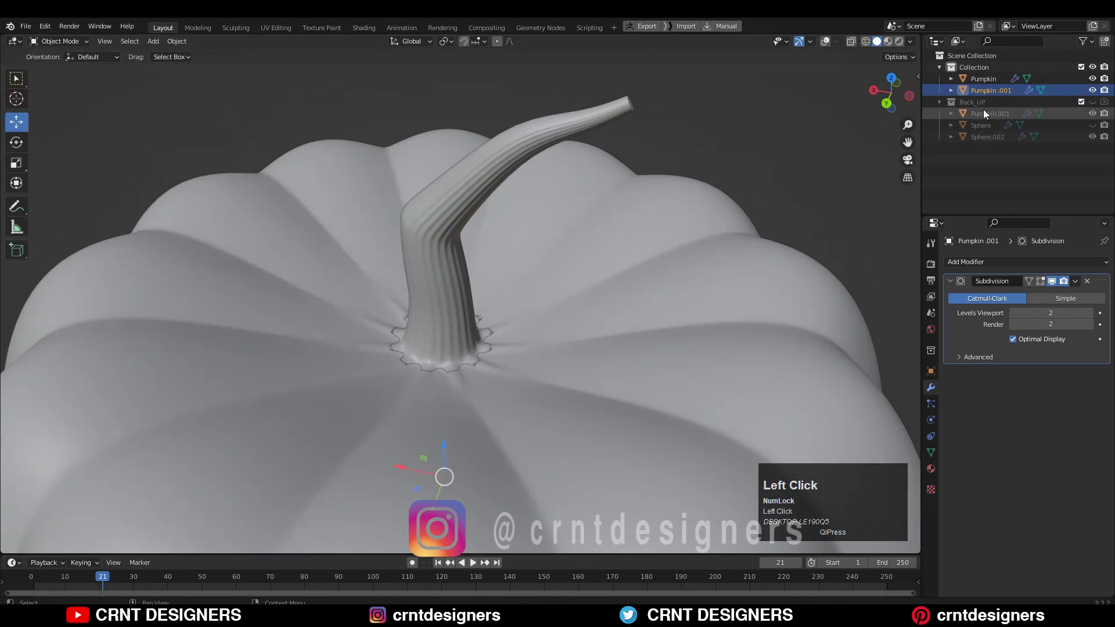
# Deselect the ring of faces at the stem base on the pumpkin body and leave Edit Mode
pyautogui.press('3')
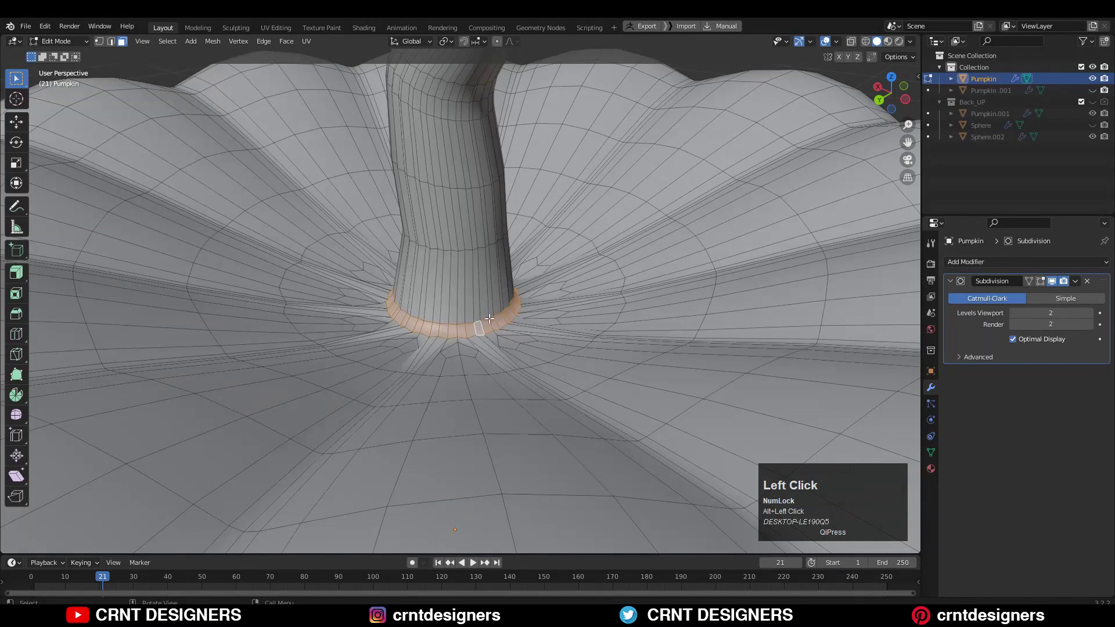
pyautogui.click(481, 306)
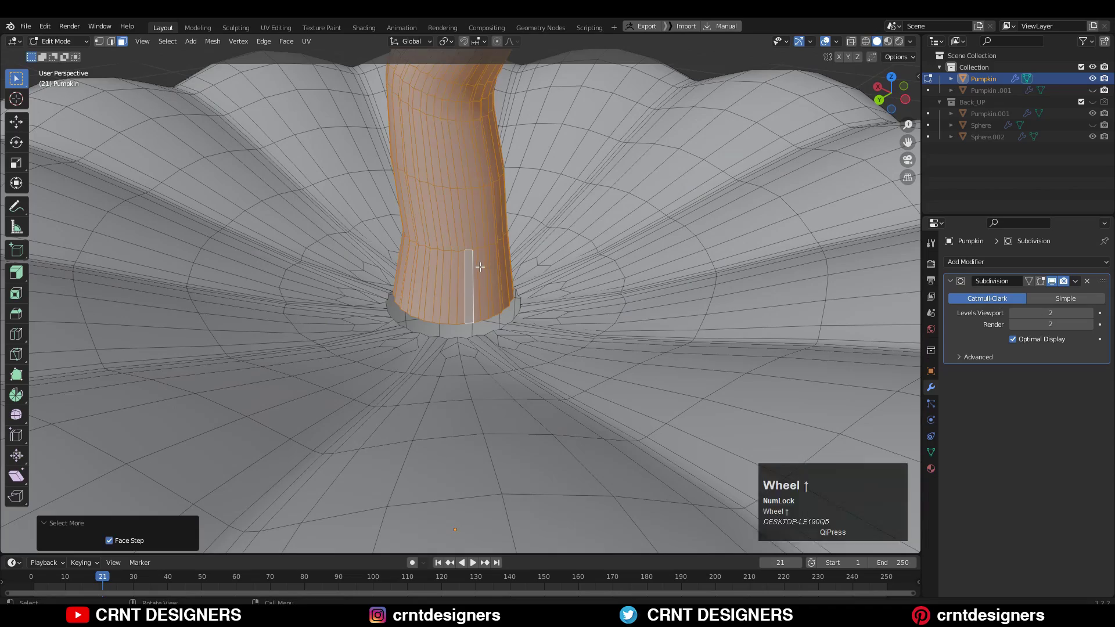
pyautogui.scroll(-10, 480, 267)
pyautogui.press('Tab')
# Unhide the separated Pumpkin.001 stem, check its star-shaped base, then deselect it
pyautogui.hotkey('alt', 'h')
pyautogui.click(659, 139)
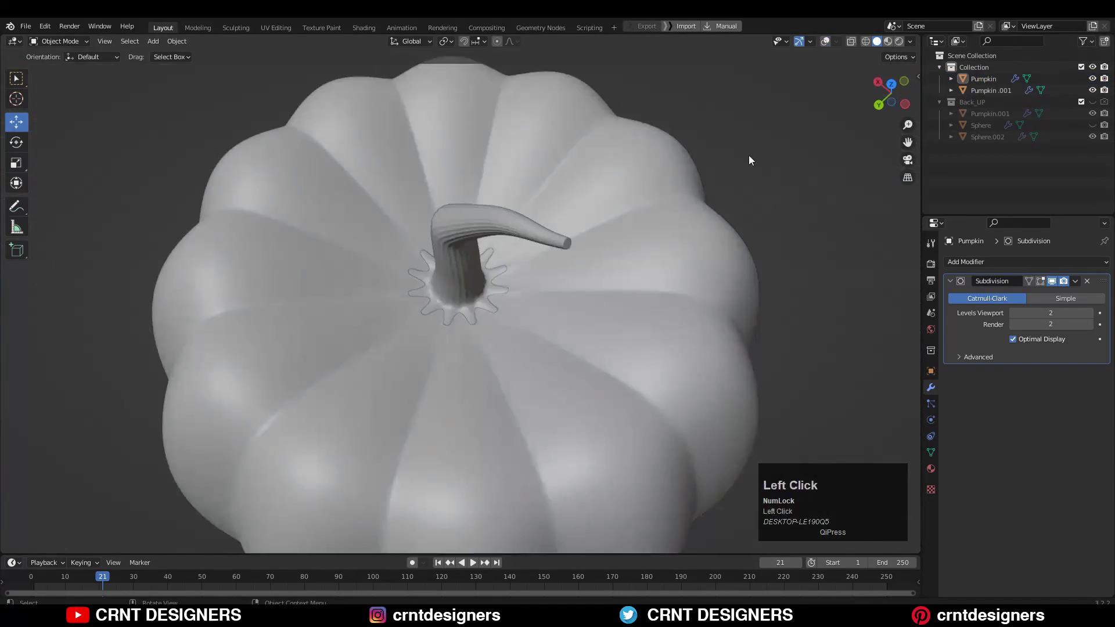
pyautogui.click(519, 186)
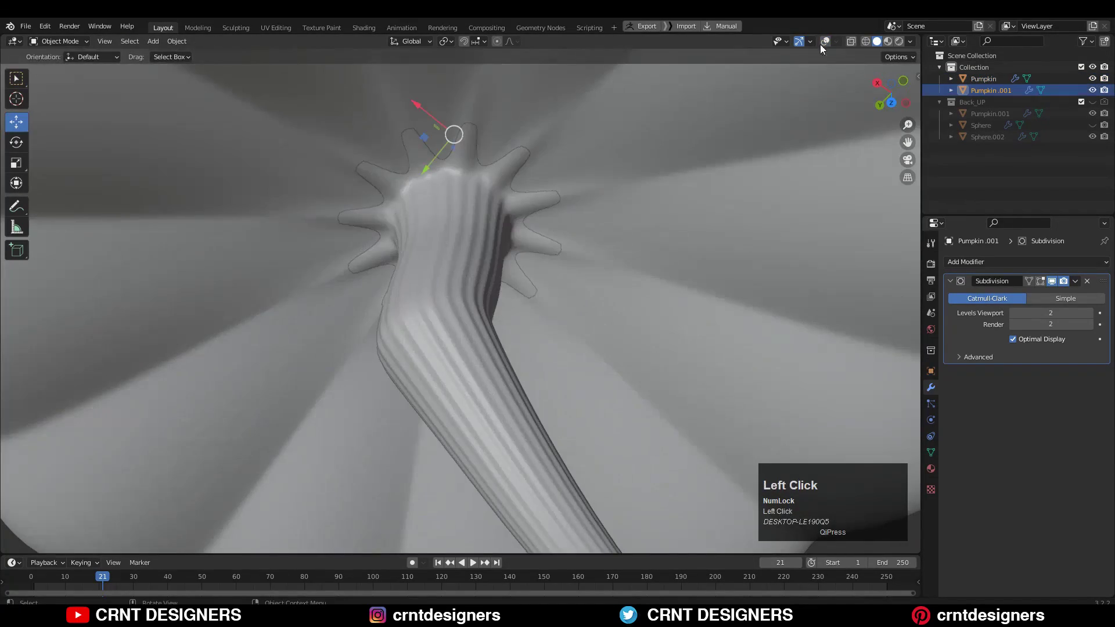
pyautogui.press('Tab')
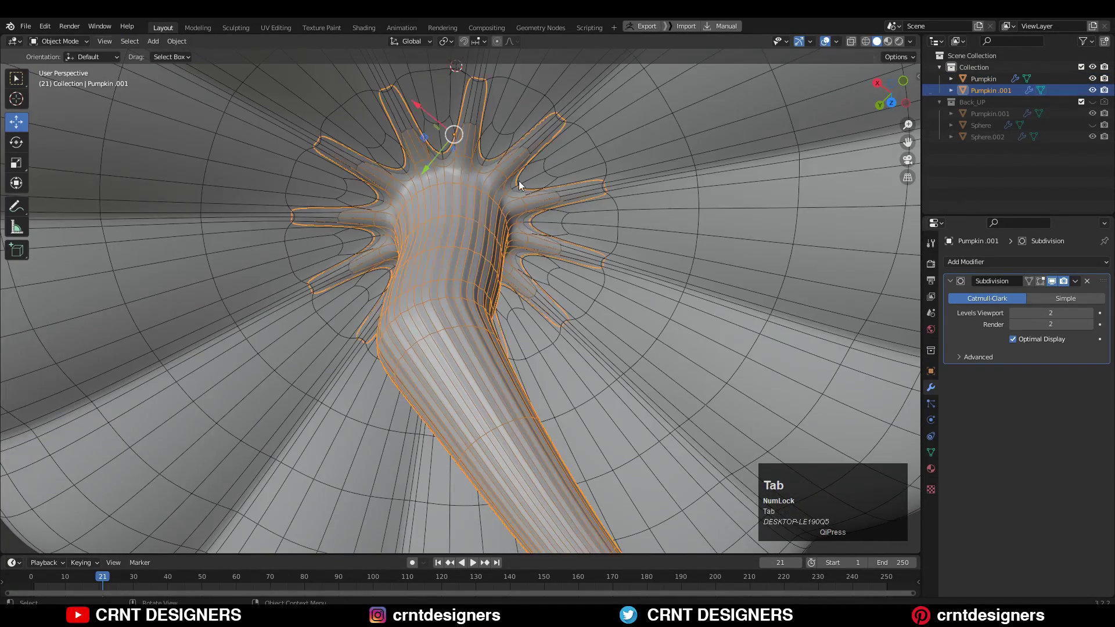
pyautogui.moveTo(518, 180); pyautogui.dragTo(478, 176, button='middle')
pyautogui.press('Tab')
pyautogui.click(843, 113)
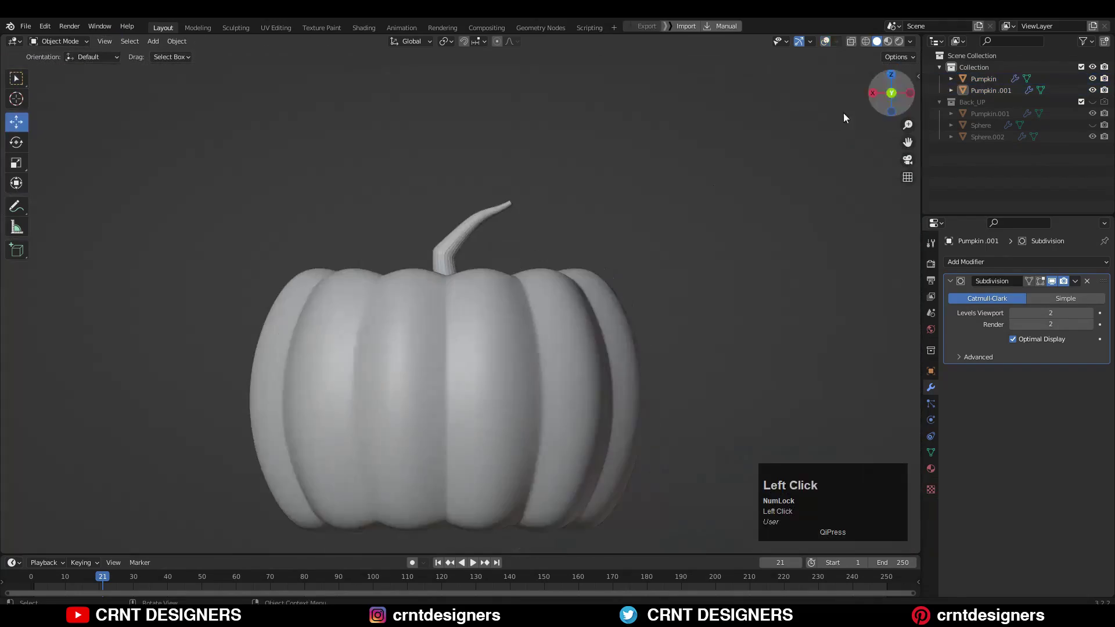
pyautogui.scroll(5, 753, 96)
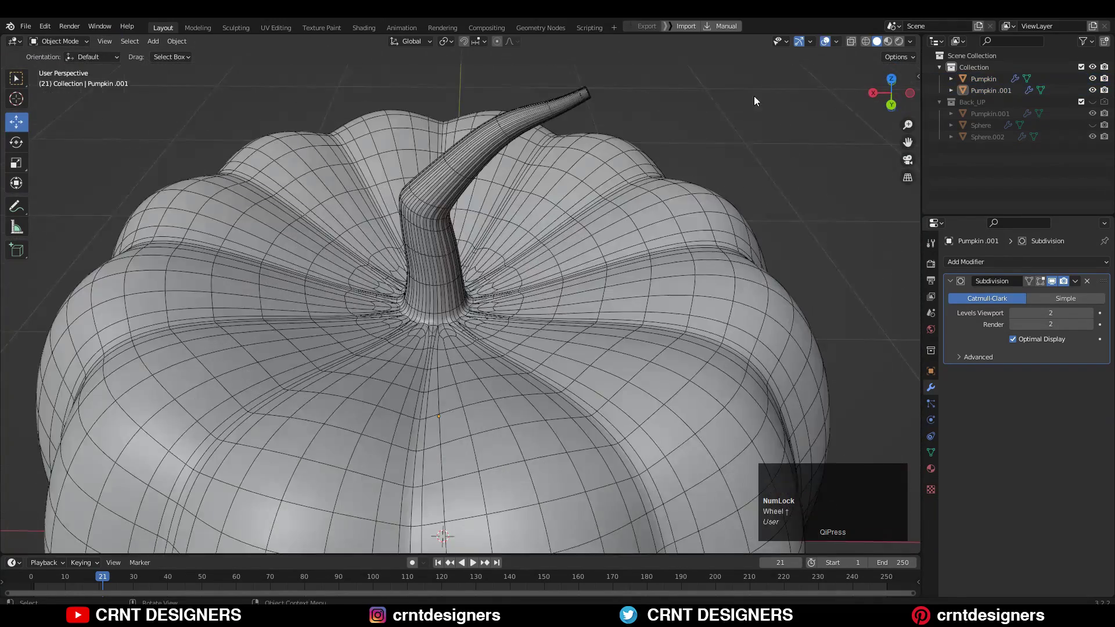
pyautogui.scroll(5, 480, 233)
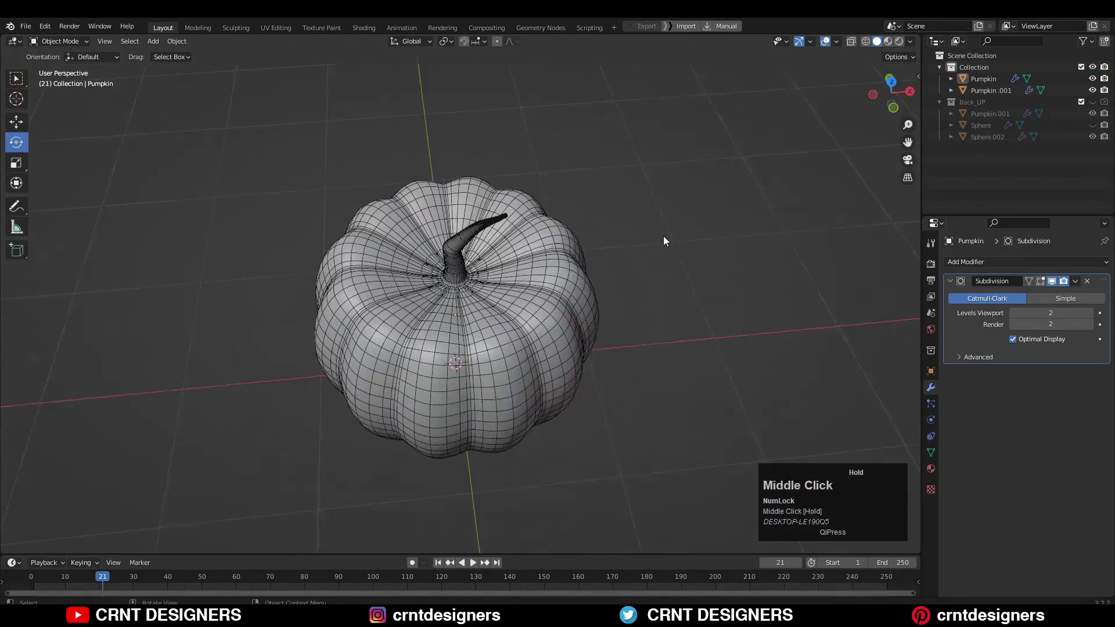
# Add a Cylinder in front view and scale it down as the pumpkin's nose
pyautogui.click(489, 227)
pyautogui.press('KP_1')
pyautogui.hotkey('shift', 'a')
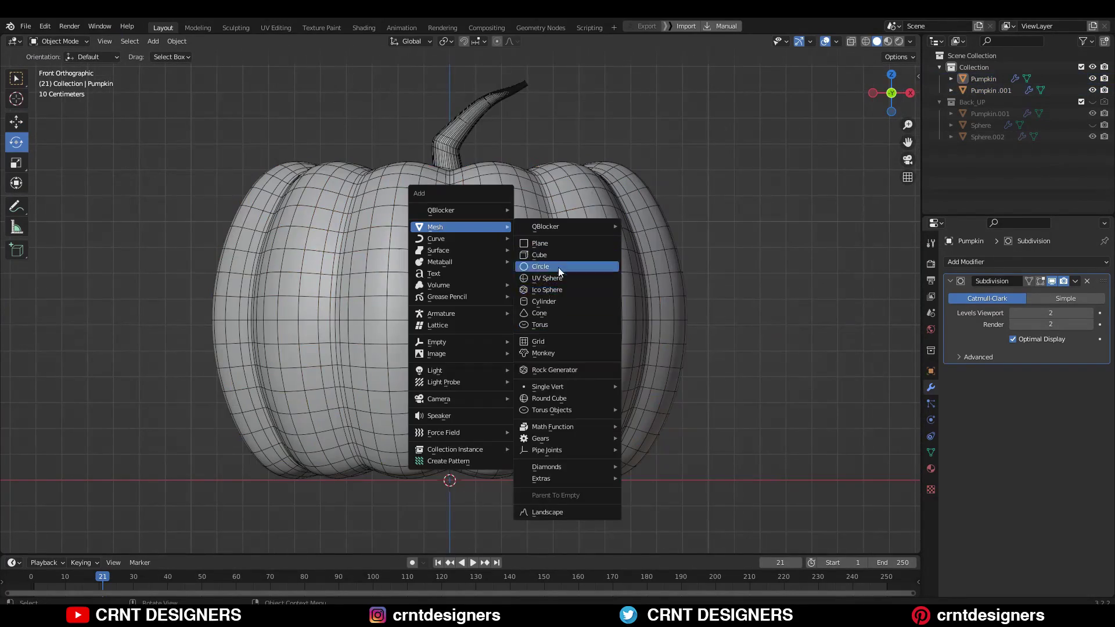
pyautogui.click(543, 301)
pyautogui.press('ctrl+KP_3')
pyautogui.press('s')
pyautogui.keyDown('ctrl'); pyautogui.click(462, 362); pyautogui.keyUp('ctrl')
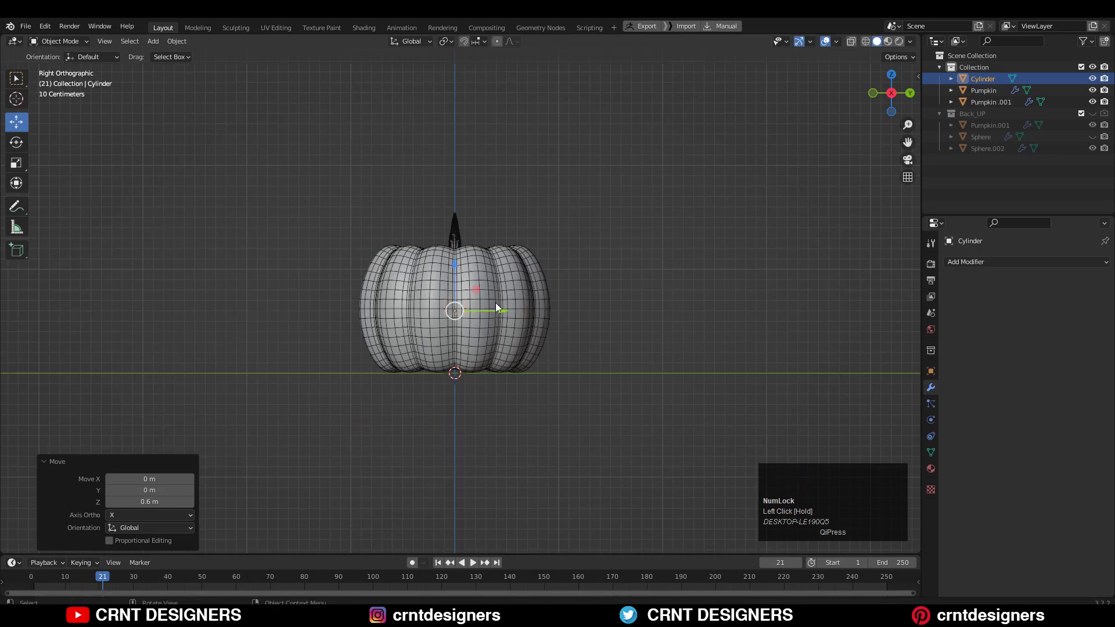
pyautogui.scroll(6, 495, 308)
pyautogui.moveTo(752, 169); pyautogui.dragTo(331, 214, button='middle')
# Add a Cube for the eye, shift it sideways and scale it down
pyautogui.hotkey('shift', 'a')
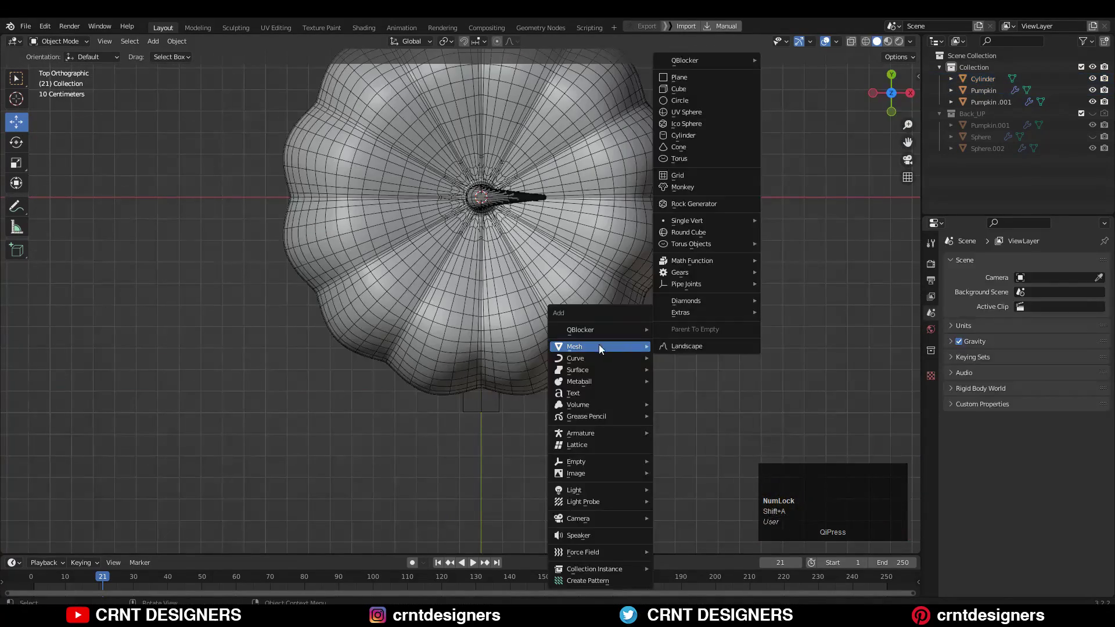
pyautogui.click(678, 89)
pyautogui.press('g')
pyautogui.click(555, 412)
pyautogui.press('KP_1')
pyautogui.press('KP_7')
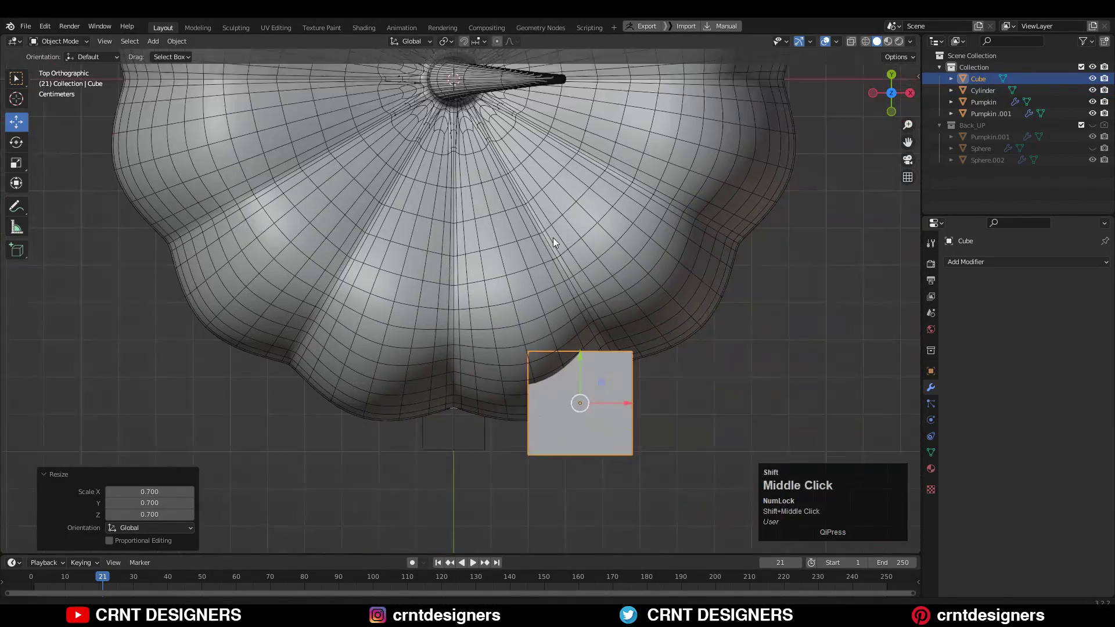
pyautogui.press('g')
pyautogui.click(580, 343)
pyautogui.press('s')
pyautogui.moveTo(567, 347); pyautogui.dragTo(409, 135, button='middle')
# Reshape the cube into a slanted eye and add a Mirror modifier to pair it
pyautogui.press('KP_1')
pyautogui.press('Tab')
pyautogui.press('s')
pyautogui.press('z')
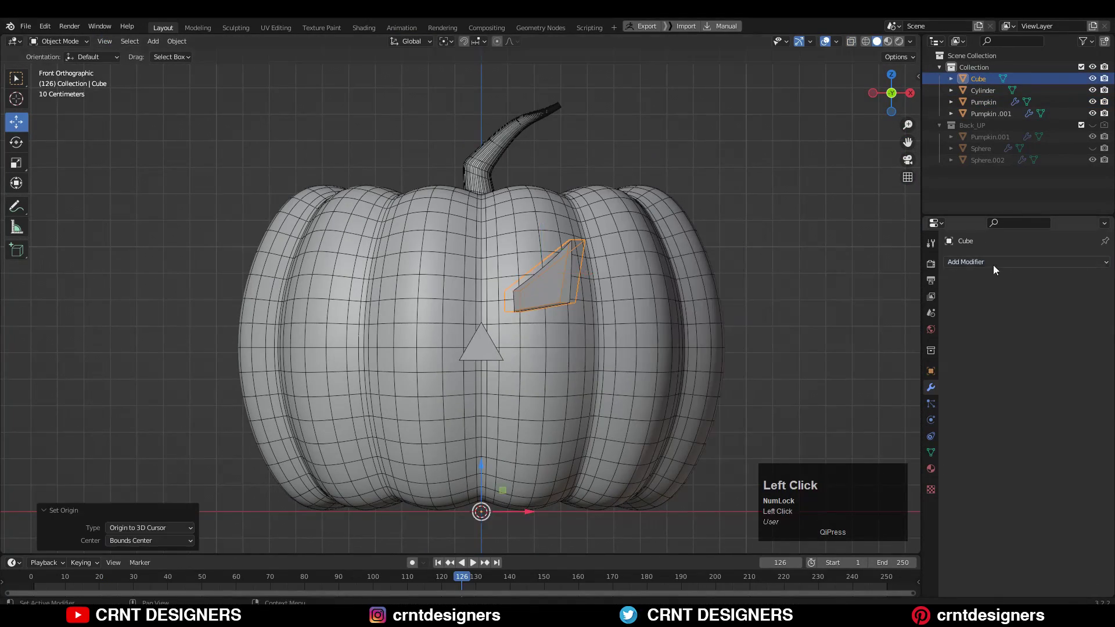
pyautogui.click(993, 261)
pyautogui.click(999, 378)
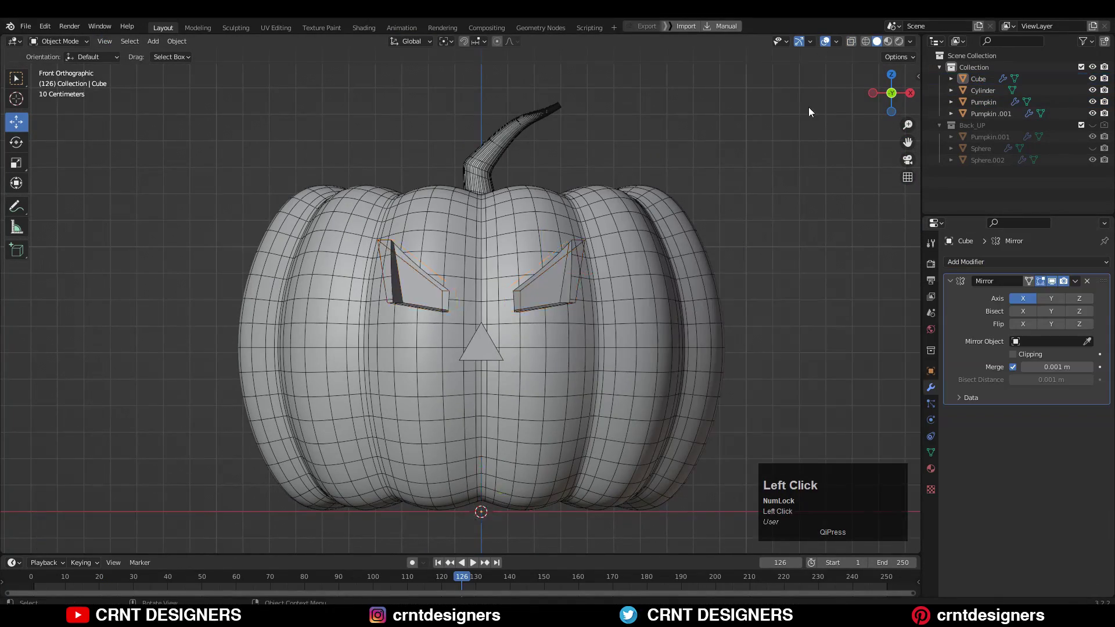
# Add a second Cube and scale and move it into a thin horizontal mouth bar
pyautogui.hotkey('shift', 'a')
pyautogui.click(553, 141)
pyautogui.scroll(-3, 664, 296)
pyautogui.keyDown('shift'); pyautogui.moveTo(664, 442); pyautogui.dragTo(664, 296, button='middle'); pyautogui.keyUp('shift')
pyautogui.scroll(3, 666, 301)
pyautogui.press('s')
pyautogui.press('z')
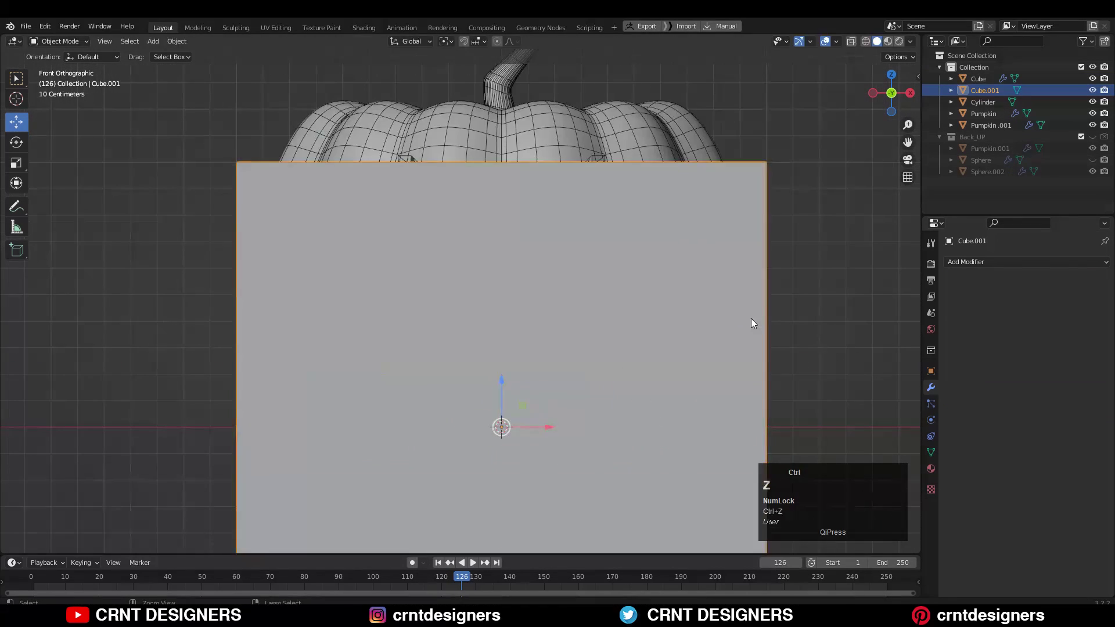
pyautogui.press('s')
pyautogui.press('x')
pyautogui.click(566, 347)
pyautogui.press('g')
pyautogui.press('z')
pyautogui.press('s')
pyautogui.press('z')
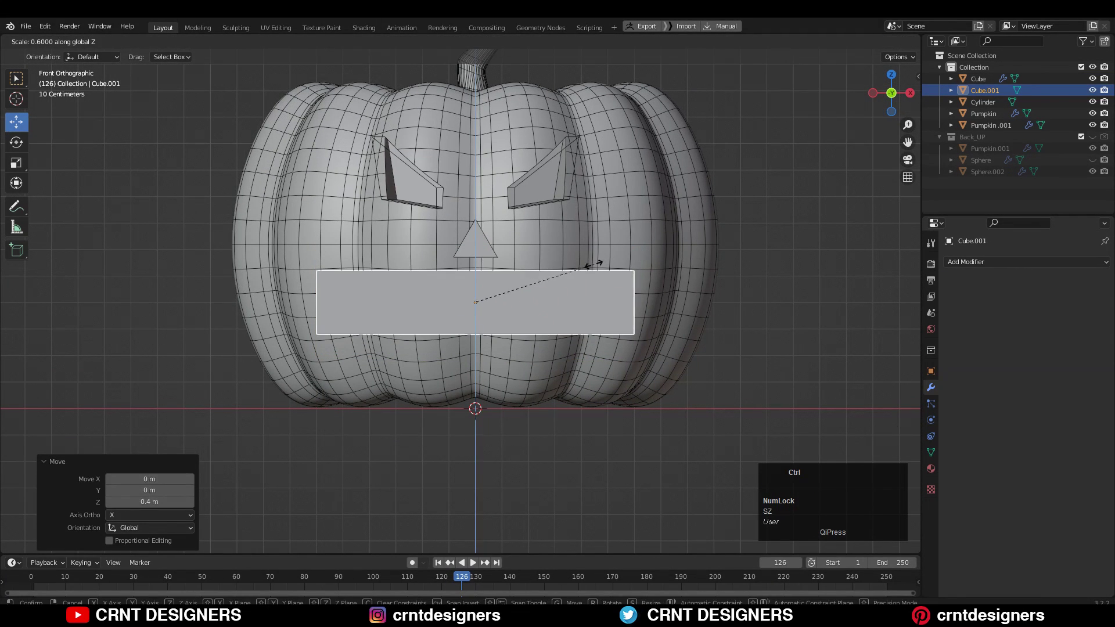
# Mirror the mouth bar, enable X-ray, and add three loop cuts to select its centre vertices
pyautogui.click(219, 393)
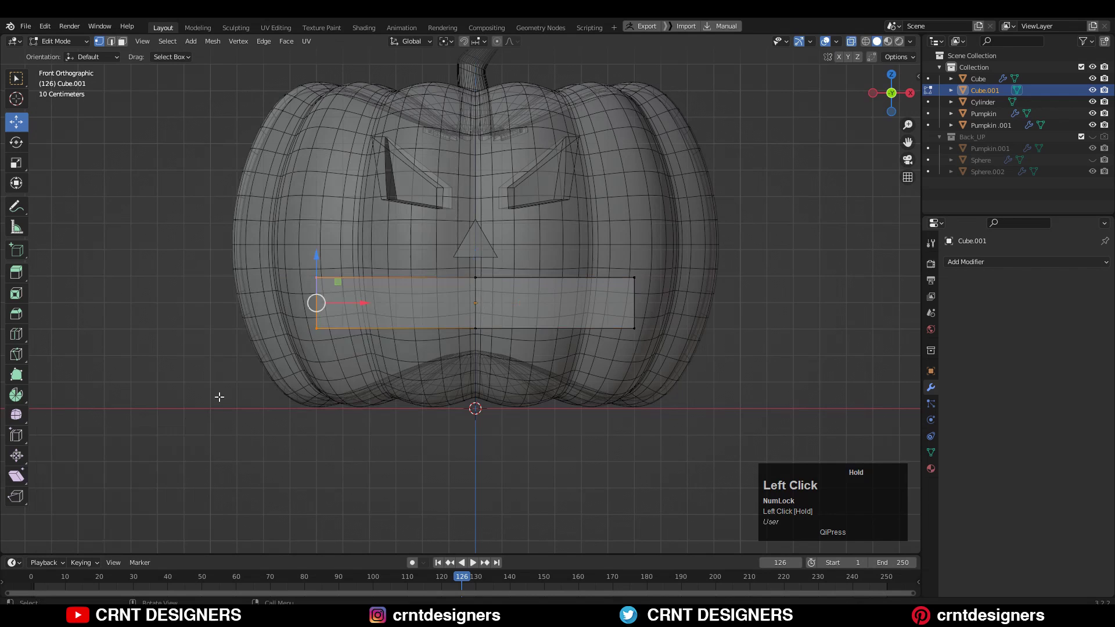
pyautogui.click(993, 262)
pyautogui.click(859, 396)
pyautogui.hotkey('alt', 'z')
pyautogui.click(570, 286)
pyautogui.scroll(2, 700, 295)
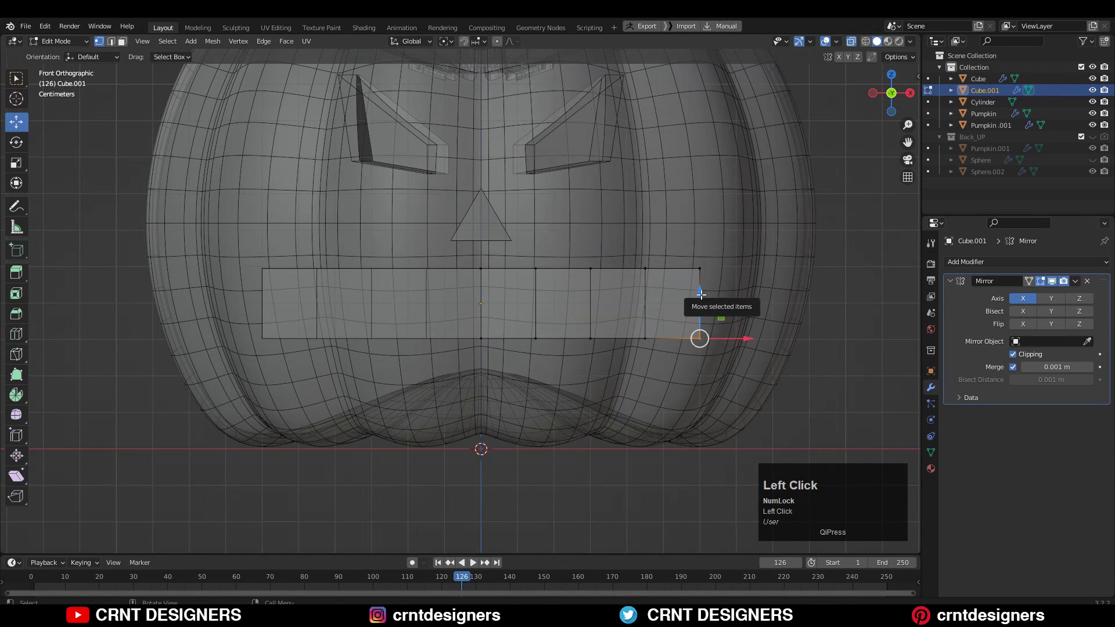
pyautogui.moveTo(481, 290); pyautogui.dragTo(509, 418)
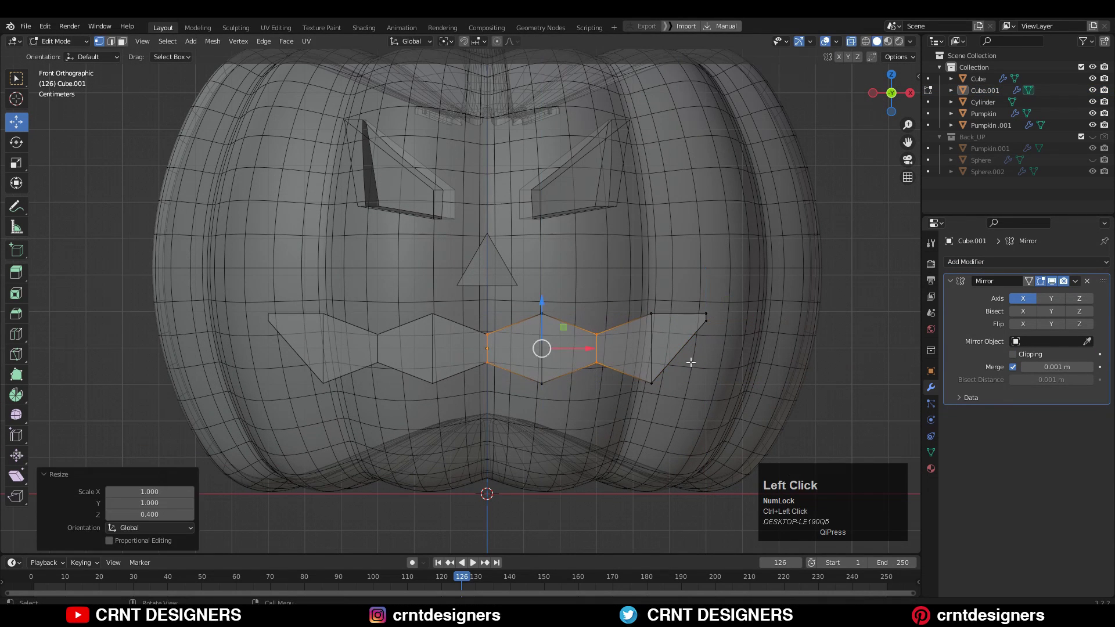
# Finish the zigzag mouth cutter and review the pumpkin face in Object Mode
pyautogui.click(709, 257)
pyautogui.scroll(-3, 812, 114)
pyautogui.press('Tab')
pyautogui.moveTo(812, 114); pyautogui.dragTo(685, 315, button='middle')
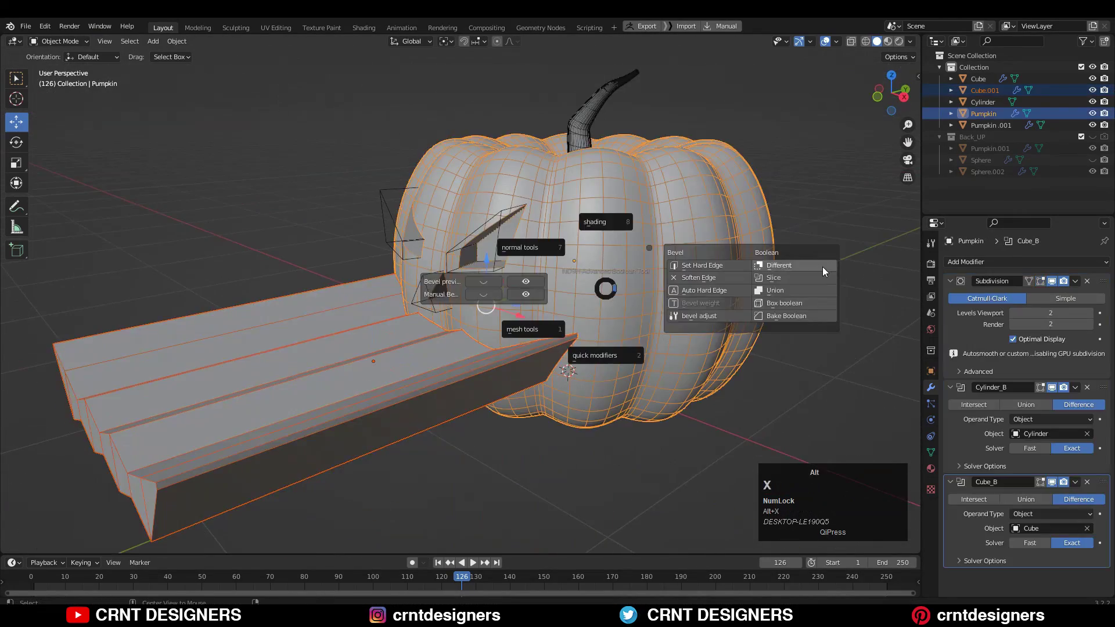
pyautogui.moveTo(823, 267); pyautogui.dragTo(593, 392, button='middle')
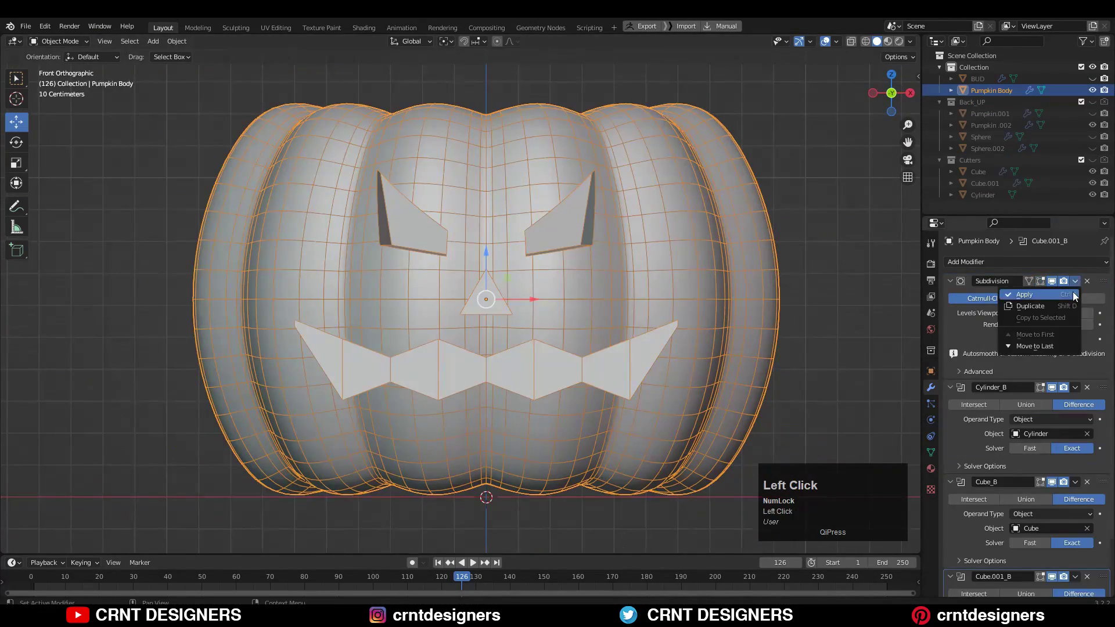
# Apply the subdivision modifier and the three Boolean cuts, starting with Cylinder_B, to the pumpkin mesh
pyautogui.click(1073, 294)
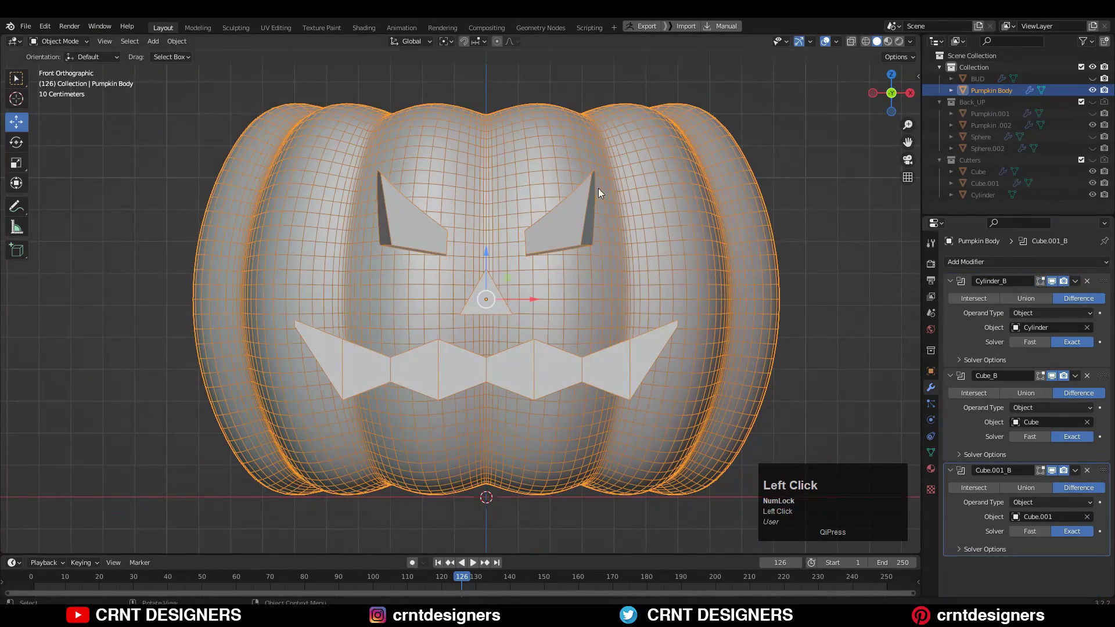
pyautogui.moveTo(598, 188); pyautogui.dragTo(805, 204, button='middle')
pyautogui.scroll(3, 652, 208)
pyautogui.click(1075, 281)
pyautogui.click(1074, 295)
pyautogui.hotkey('ctrl', 'a')
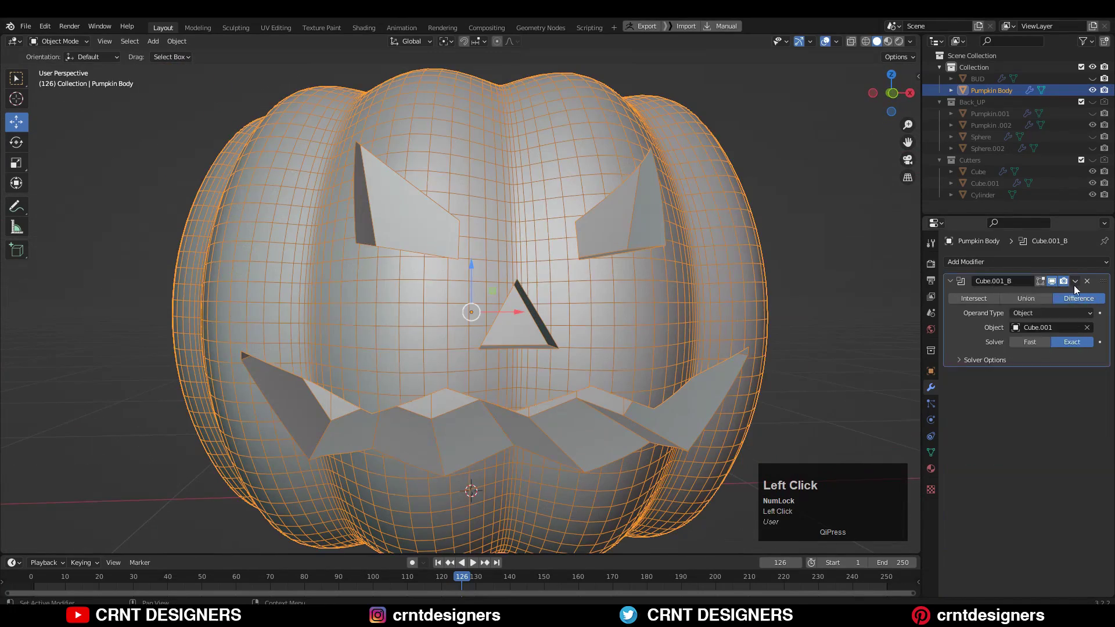
pyautogui.hotkey('ctrl', 'a')
# In Edit Mode, select the faces around the nose, eye and mouth openings
pyautogui.press('Tab')
pyautogui.moveTo(684, 301); pyautogui.dragTo(407, 232, button='middle')
pyautogui.click(324, 113)
pyautogui.click(447, 323)
pyautogui.click(423, 312)
pyautogui.keyDown('shift'); pyautogui.click(155, 245); pyautogui.keyUp('shift')
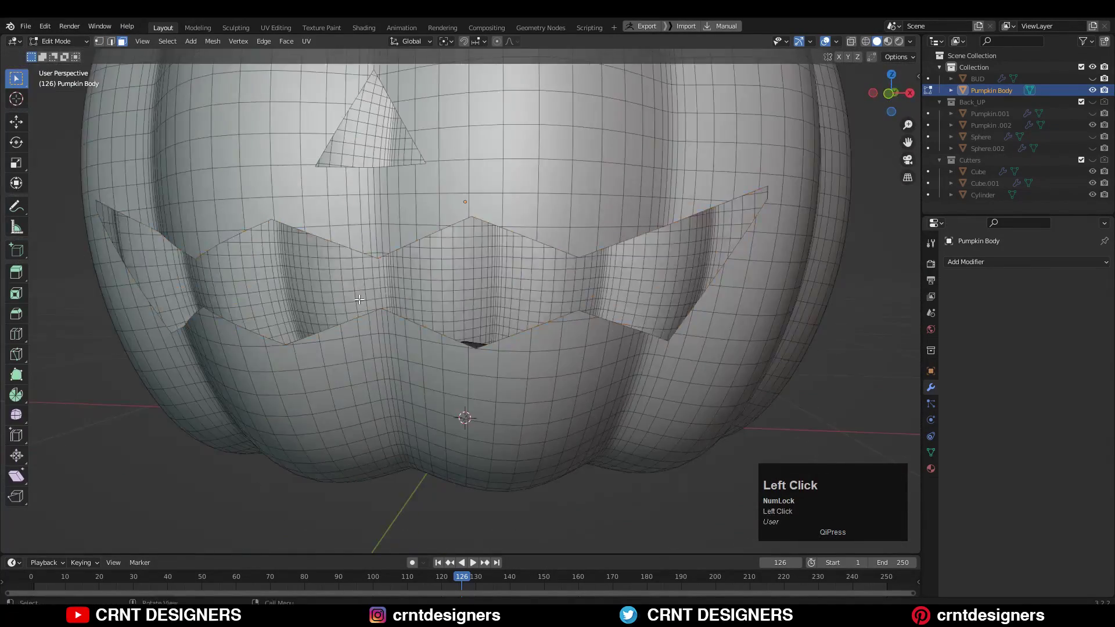
pyautogui.scroll(-5, 675, 203)
# Reroute edges around the eye opening with Knife cuts from the corner to the top
pyautogui.press('KP_1')
pyautogui.scroll(8, 581, 221)
pyautogui.press('1')
pyautogui.keyDown('shift'); pyautogui.moveTo(581, 221); pyautogui.dragTo(523, 244, button='middle'); pyautogui.keyUp('shift')
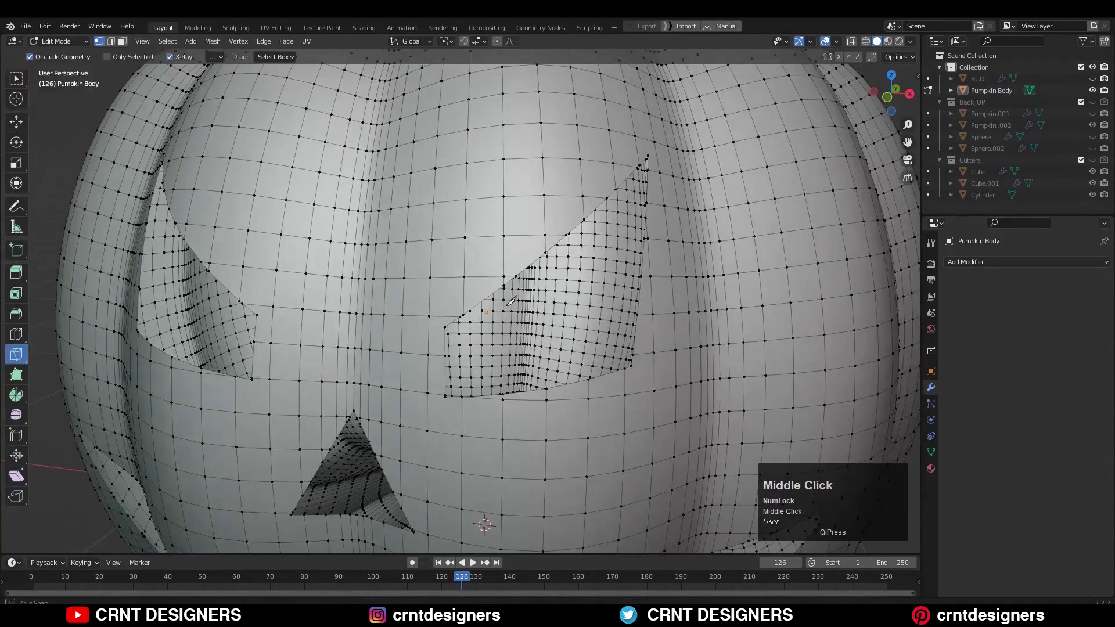
pyautogui.scroll(4, 407, 348)
pyautogui.press('k')
pyautogui.click(361, 397)
pyautogui.doubleClick(662, 116)
pyautogui.moveTo(662, 116); pyautogui.dragTo(415, 309, button='middle')
pyautogui.click(414, 308)
pyautogui.moveTo(527, 434); pyautogui.dragTo(653, 138, button='middle')
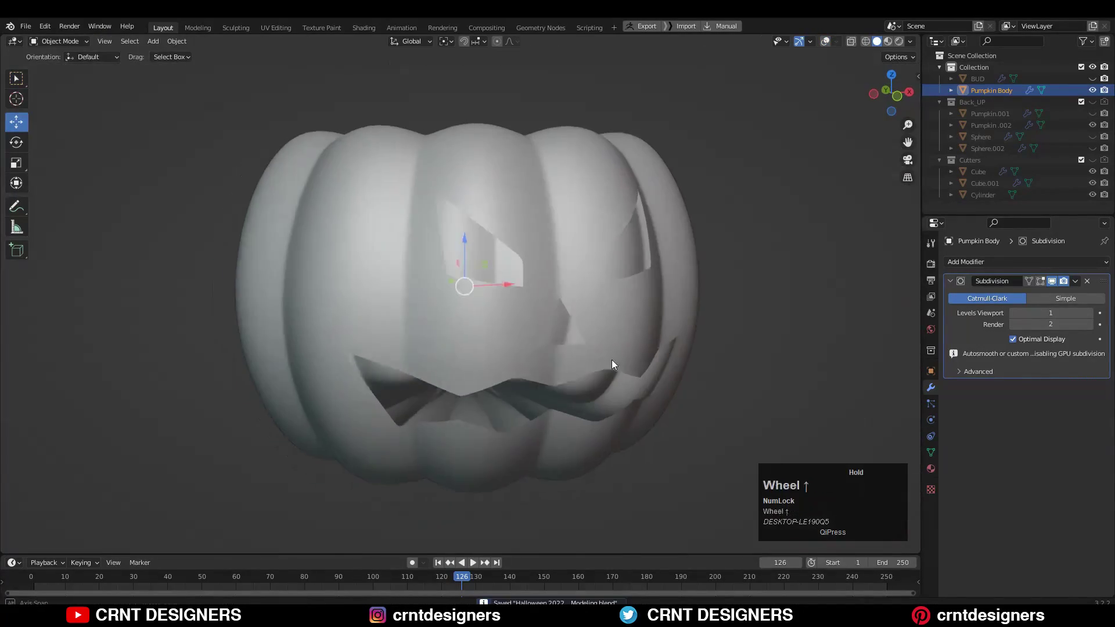
# Extrude the opening faces inward along their normals and fine-tune the offset depth
pyautogui.press('Tab')
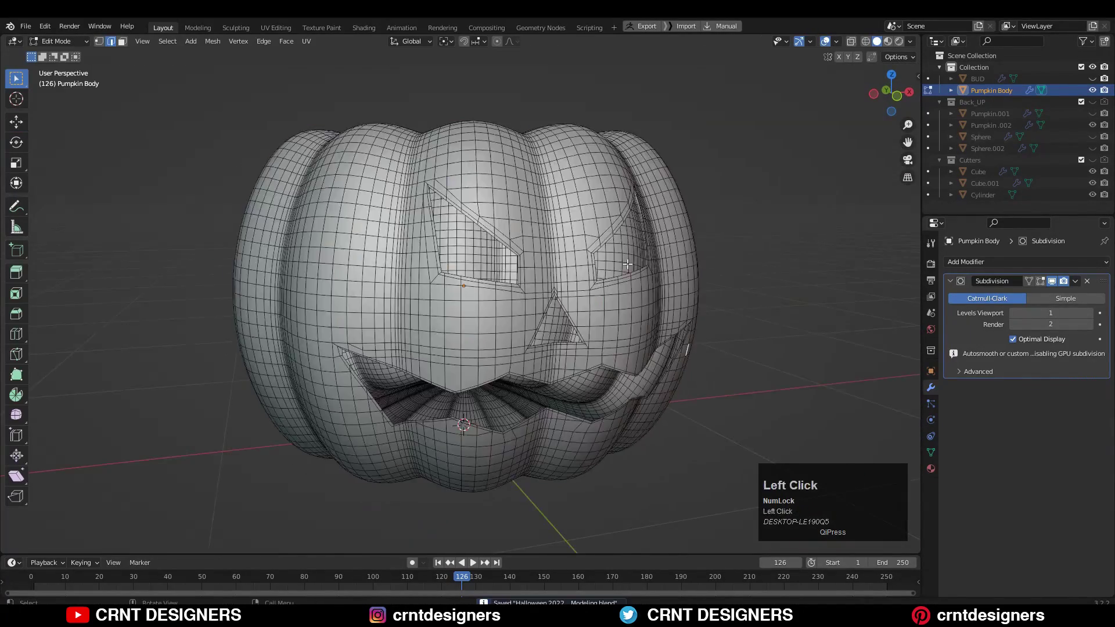
pyautogui.scroll(3, 465, 290)
pyautogui.click(17, 273)
pyautogui.moveTo(442, 401); pyautogui.dragTo(488, 399, button='middle')
pyautogui.scroll(4, 490, 329)
pyautogui.keyDown('shift'); pyautogui.moveTo(490, 329); pyautogui.dragTo(500, 357); pyautogui.keyUp('shift')
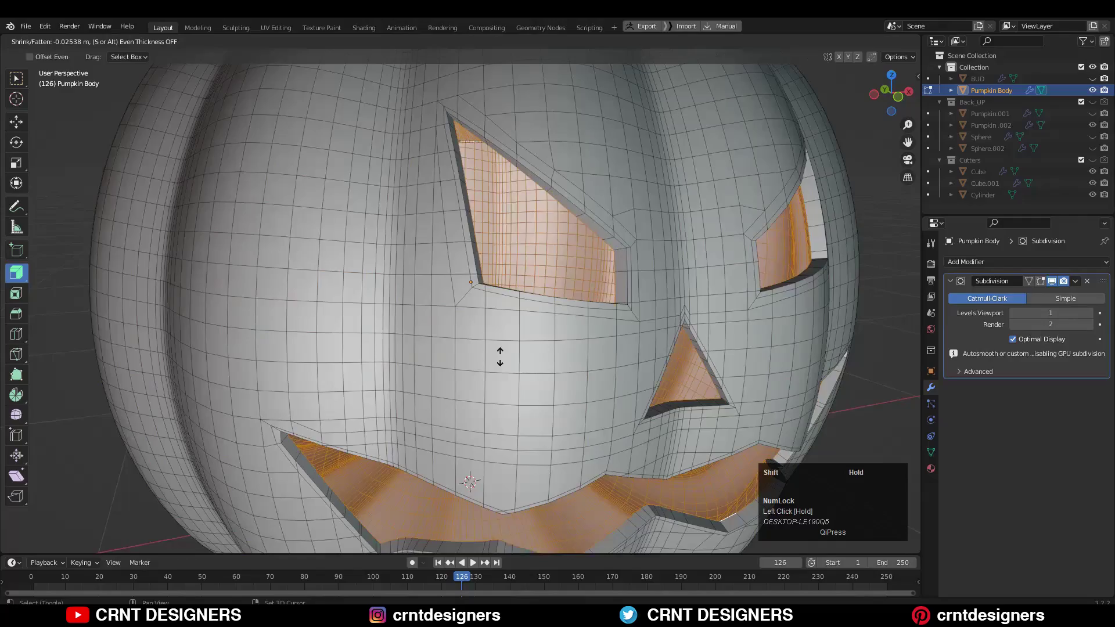
pyautogui.moveTo(509, 365); pyautogui.dragTo(348, 465, button='middle')
pyautogui.moveTo(150, 515); pyautogui.dragTo(130, 503)
pyautogui.scroll(-5, 697, 278)
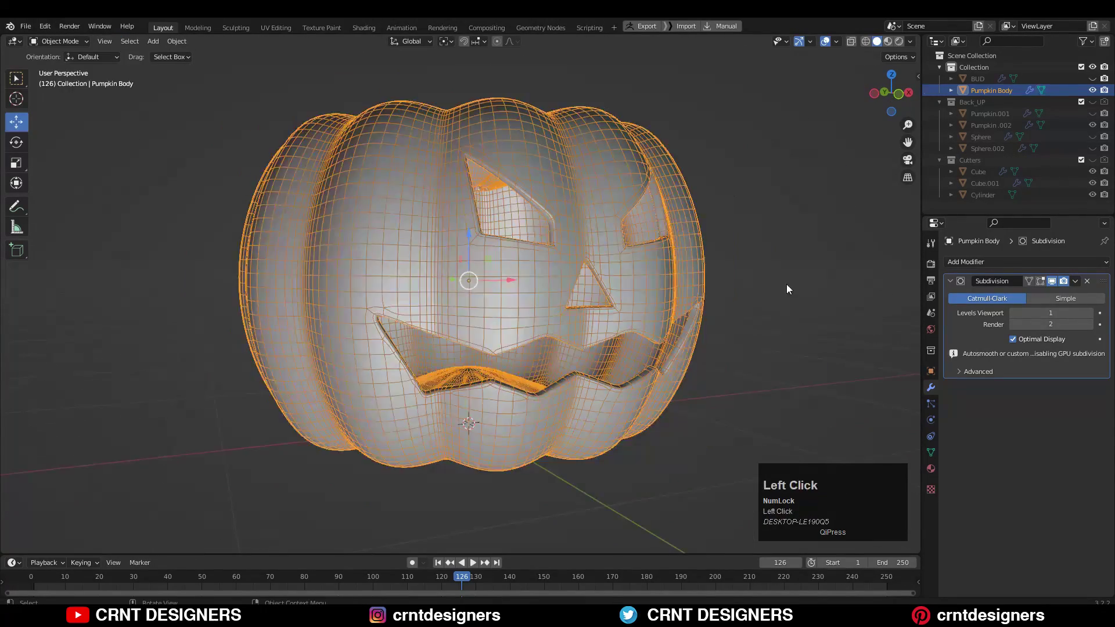
# Back in Object Mode, hide the wireframe overlays and inspect the carved pumpkin
pyautogui.press('Tab')
pyautogui.moveTo(787, 284); pyautogui.dragTo(636, 228, button='middle')
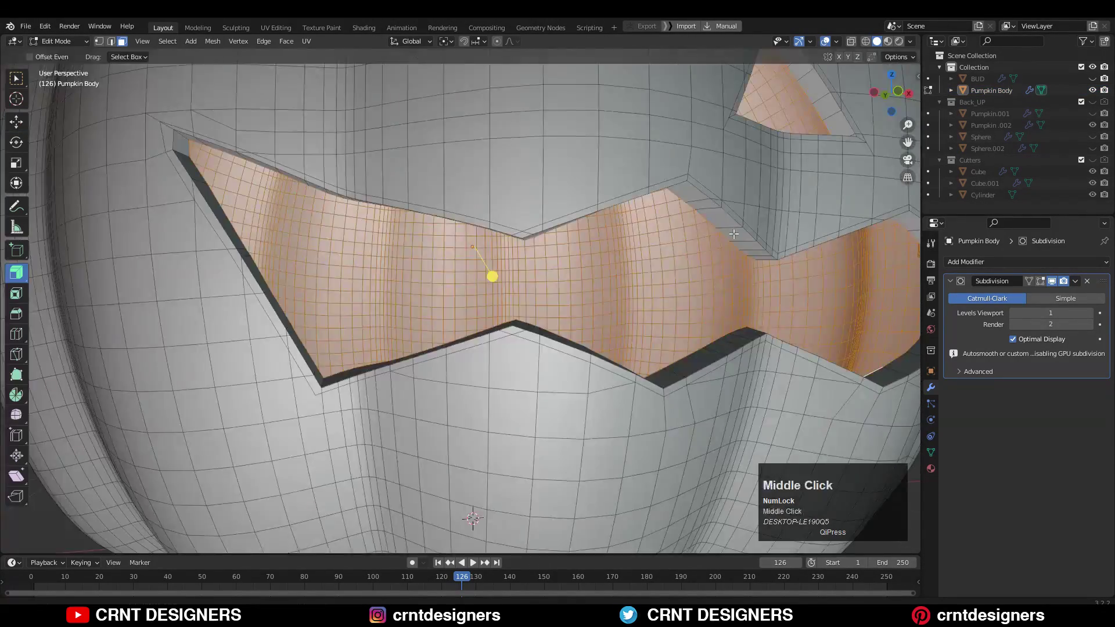
pyautogui.scroll(3, 493, 276)
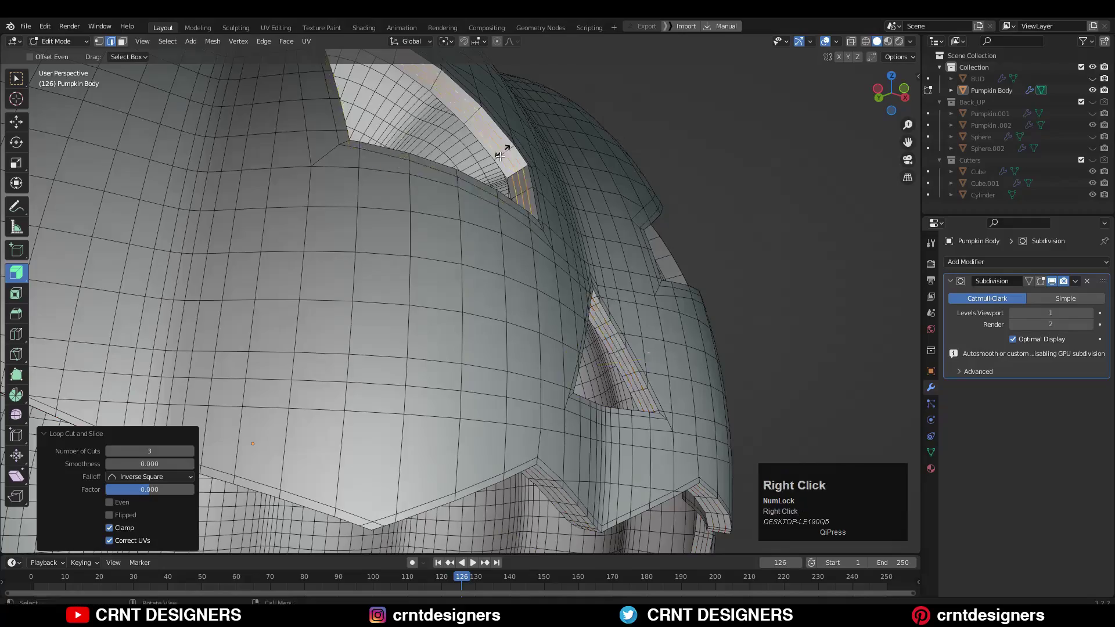
pyautogui.scroll(-6, 500, 155)
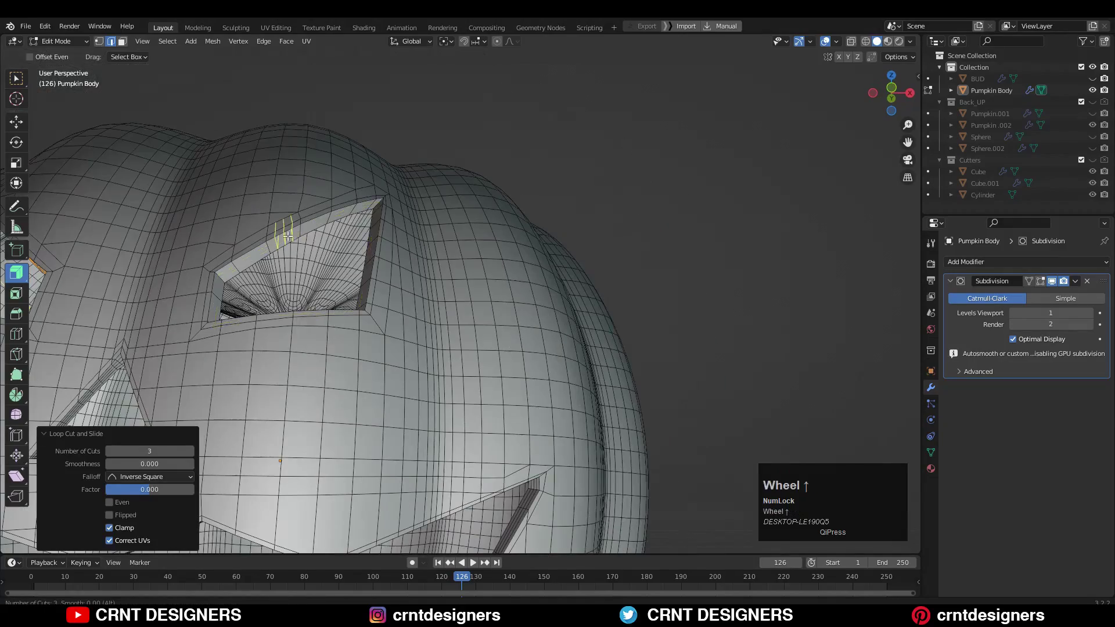
pyautogui.press('Tab')
pyautogui.click(824, 41)
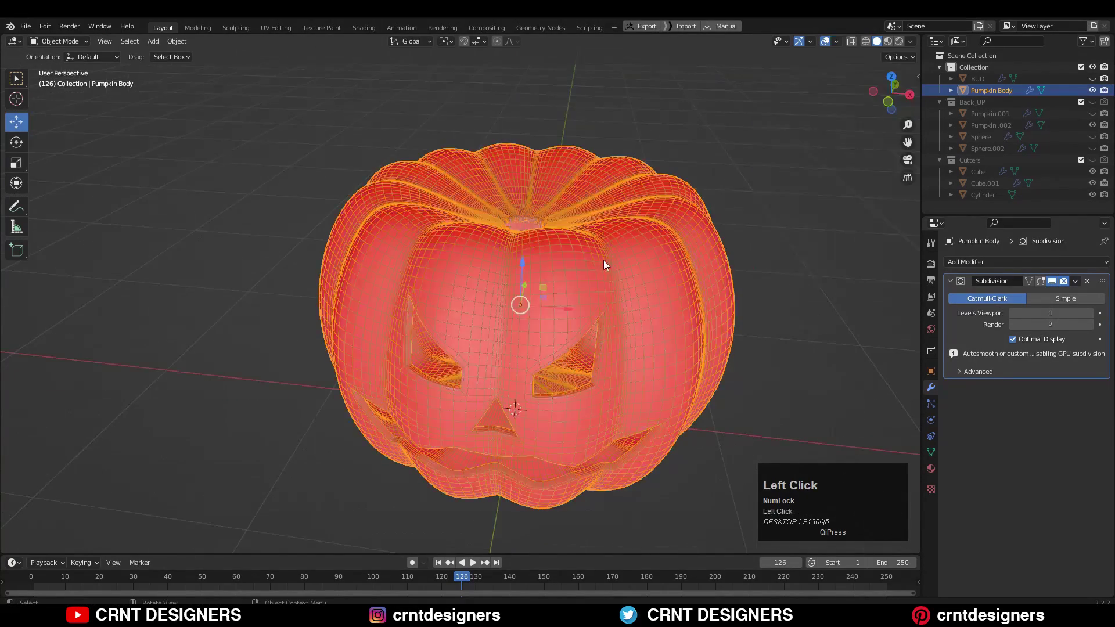
pyautogui.click(761, 189)
pyautogui.hotkey('shift', 'alt', 'z')
pyautogui.moveTo(761, 189); pyautogui.dragTo(695, 222, button='middle')
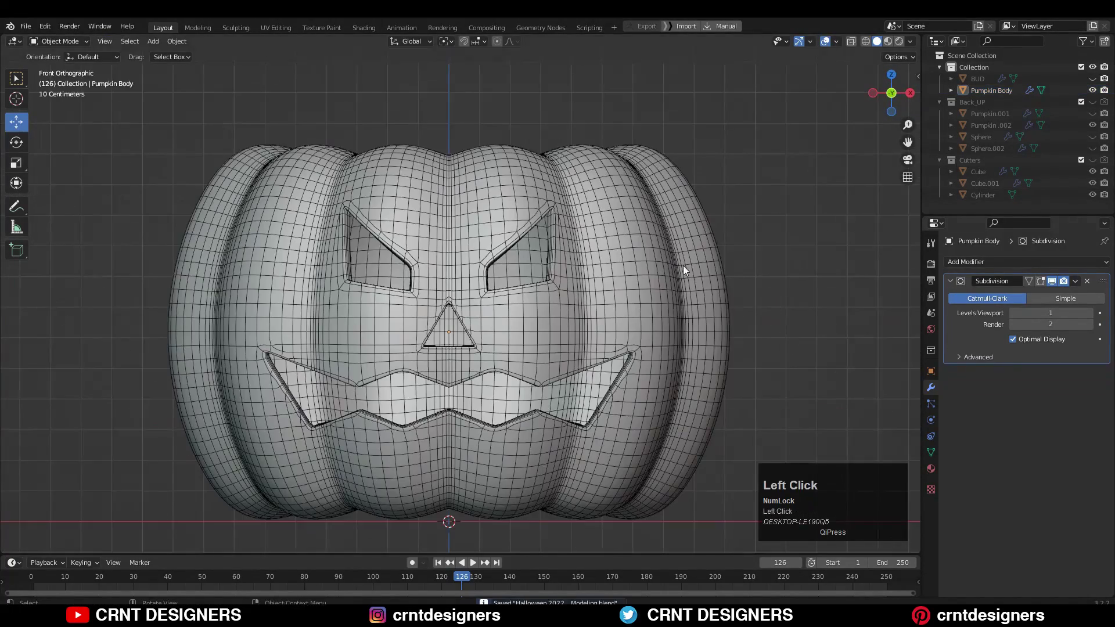
pyautogui.moveTo(798, 113); pyautogui.dragTo(634, 261, button='middle')
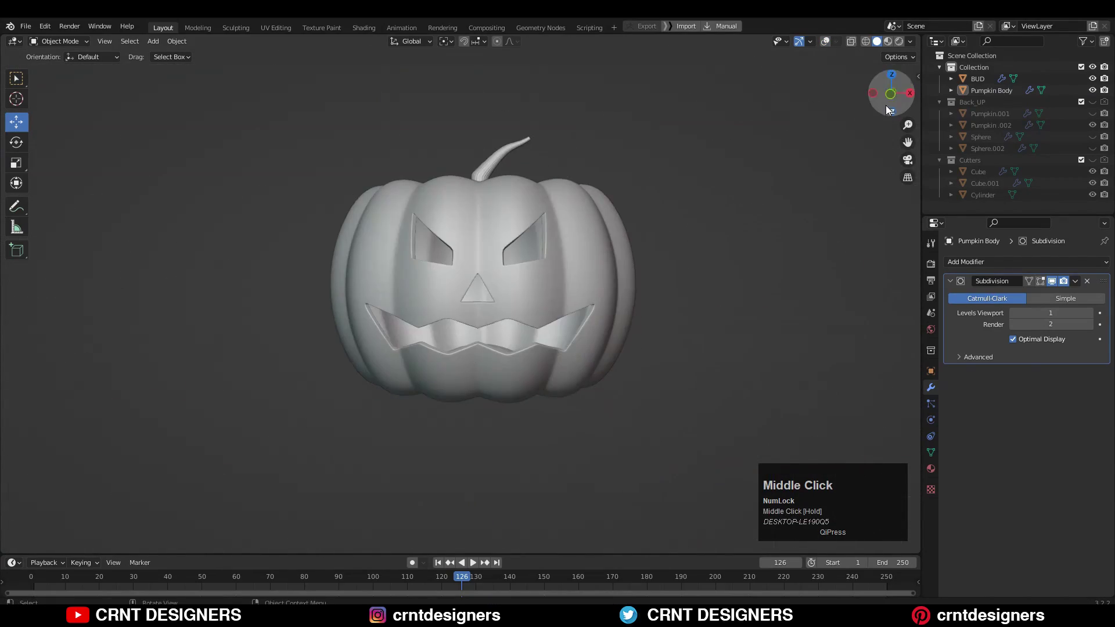
# Isolate Pumpkin Body in local view and select its sharp edges in Edit Mode
pyautogui.click(634, 261)
pyautogui.press('KP_Divide')
pyautogui.moveTo(559, 248); pyautogui.dragTo(736, 190, button='middle')
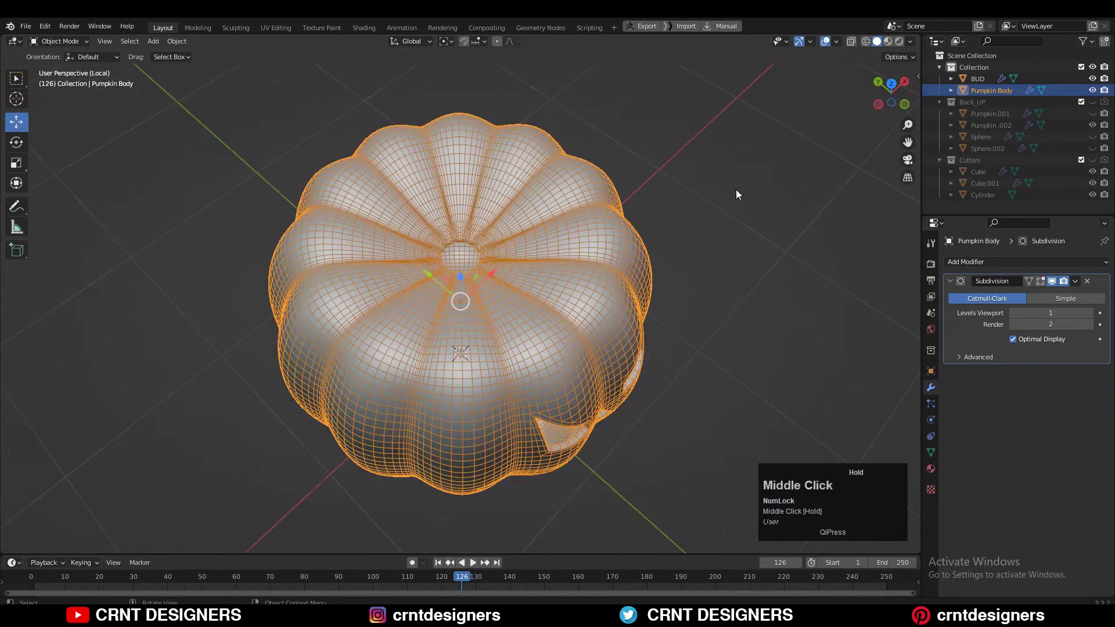
pyautogui.scroll(5, 737, 189)
pyautogui.press('Tab')
pyautogui.scroll(3, 461, 290)
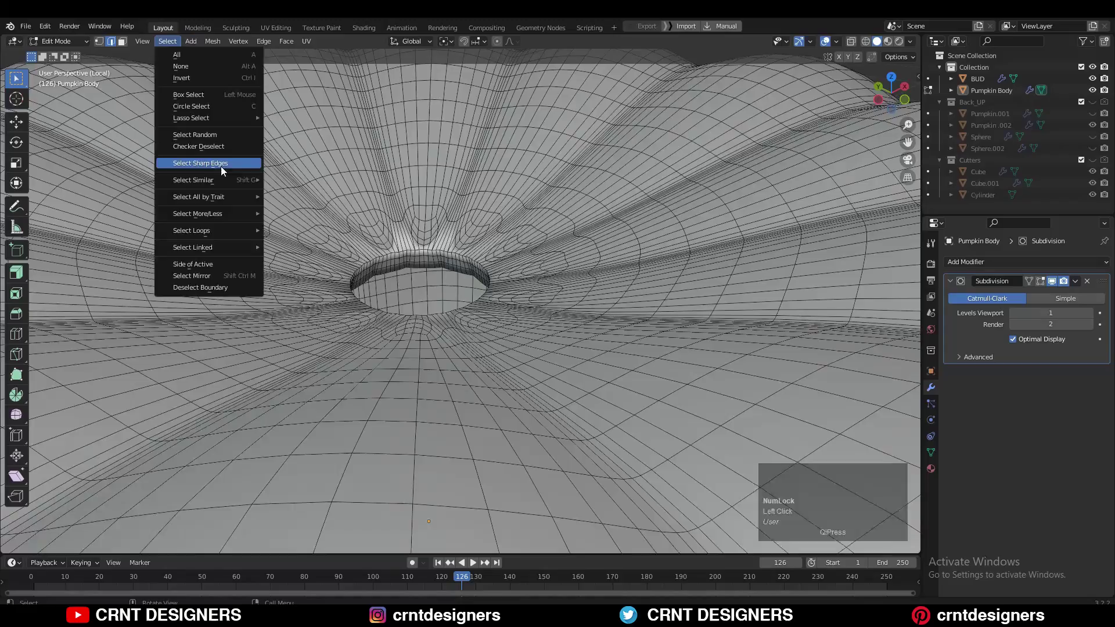
pyautogui.click(221, 166)
pyautogui.scroll(-5, 428, 290)
# Mark the selected sharp edges around the face openings and stem hole as UV seams
pyautogui.moveTo(522, 261); pyautogui.dragTo(662, 290, button='middle')
pyautogui.scroll(-5, 573, 278)
pyautogui.scroll(-3, 709, 294)
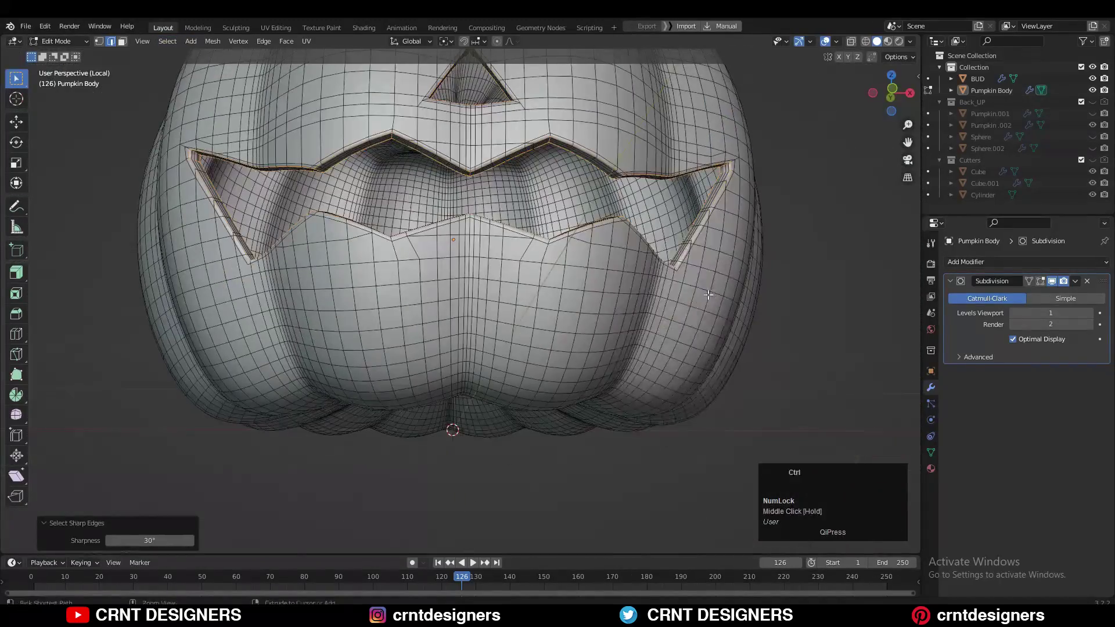
pyautogui.middleClick(679, 453)
pyautogui.keyDown('alt'); pyautogui.keyDown('shift'); pyautogui.scroll(5, 659, 314); pyautogui.keyUp('shift'); pyautogui.keyUp('alt')
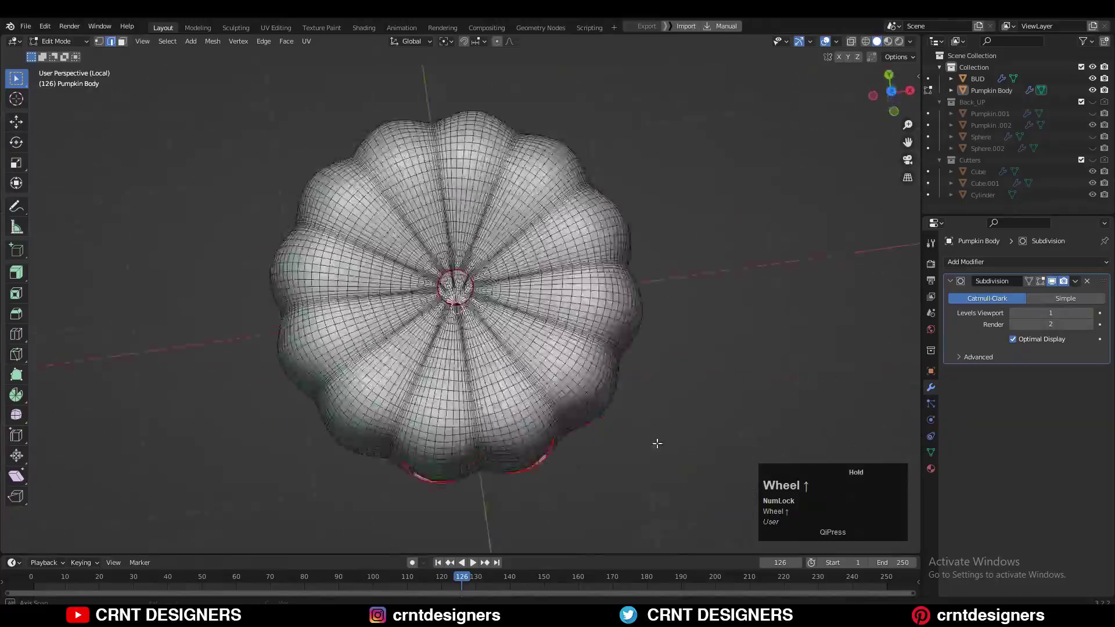
pyautogui.scroll(4, 488, 273)
pyautogui.scroll(4, 487, 274)
pyautogui.moveTo(488, 274); pyautogui.dragTo(466, 469, button='middle')
pyautogui.scroll(5, 501, 357)
pyautogui.moveTo(501, 357); pyautogui.dragTo(581, 174, button='middle')
pyautogui.hotkey('ctrl', 'e')
pyautogui.click(585, 263)
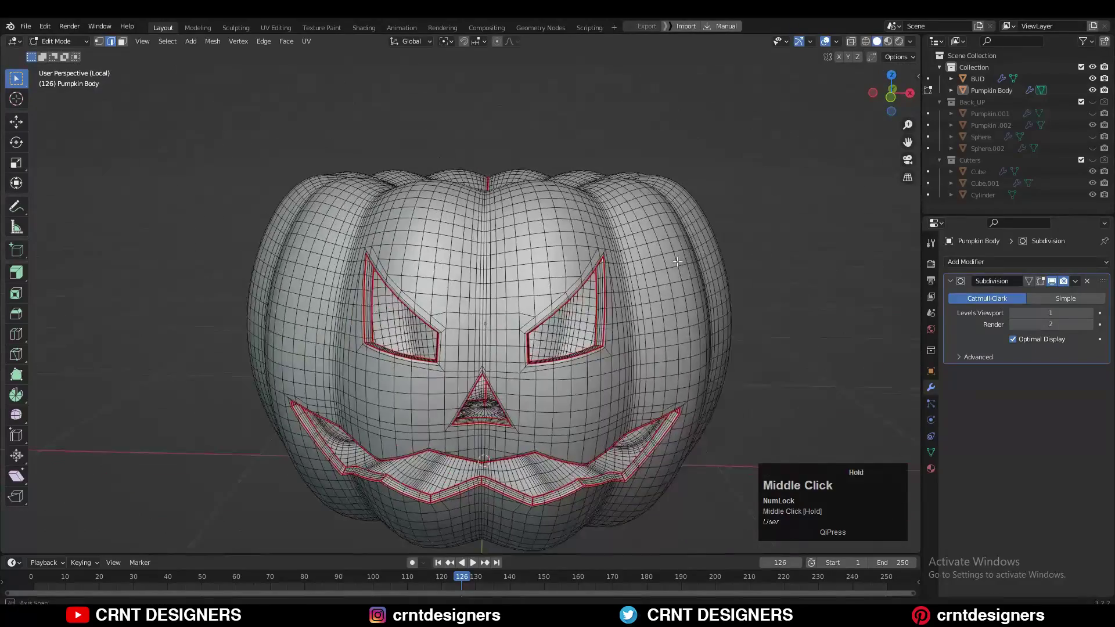
# Select the whole pumpkin mesh in UV Editing and unwrap it along its seams
pyautogui.click(276, 27)
pyautogui.press('a')
pyautogui.scroll(3, 682, 230)
pyautogui.scroll(2, 682, 230)
pyautogui.click(772, 41)
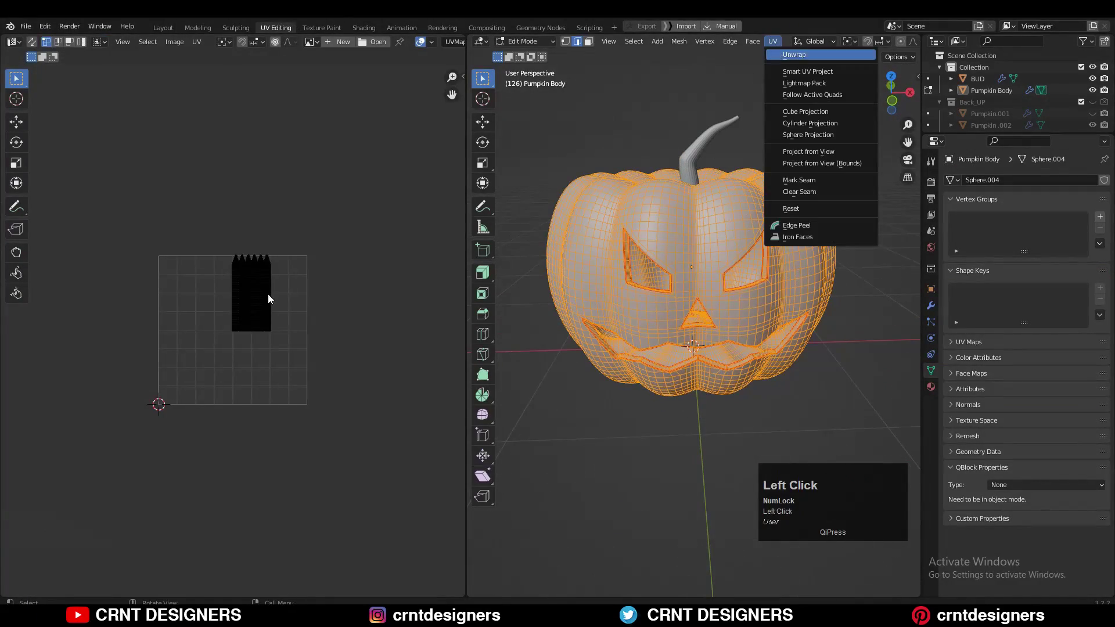
pyautogui.click(794, 54)
# Merge vertices sitting at the same spot and bring the full UV layout into view
pyautogui.scroll(5, 268, 299)
pyautogui.scroll(5, 736, 283)
pyautogui.press('m')
pyautogui.click(736, 283)
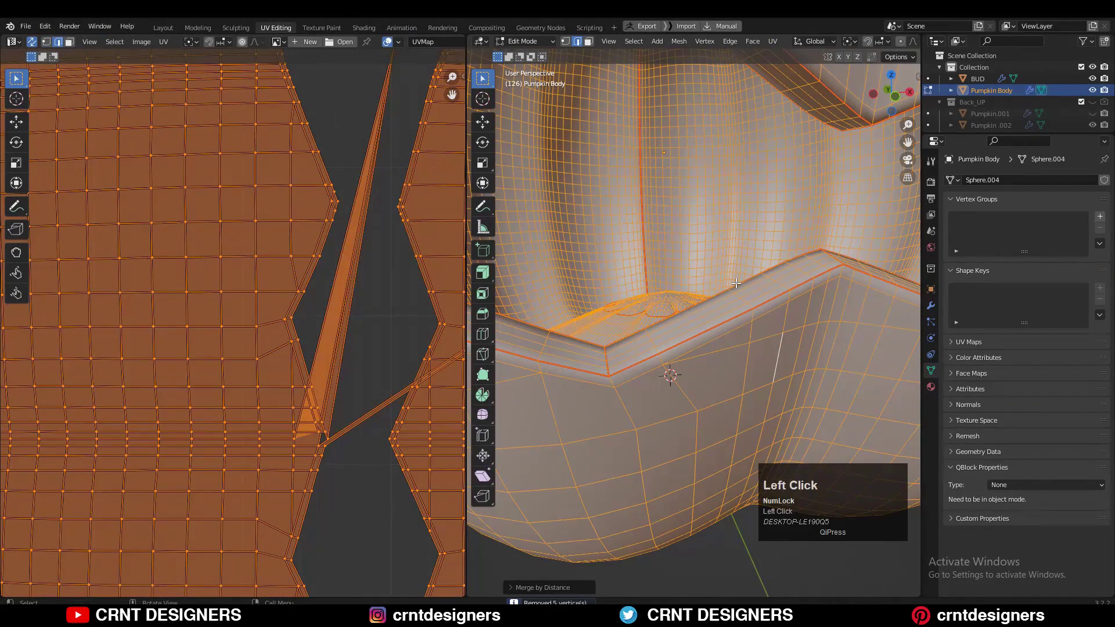
pyautogui.scroll(-5, 238, 292)
pyautogui.moveTo(238, 291); pyautogui.dragTo(325, 291, button='middle')
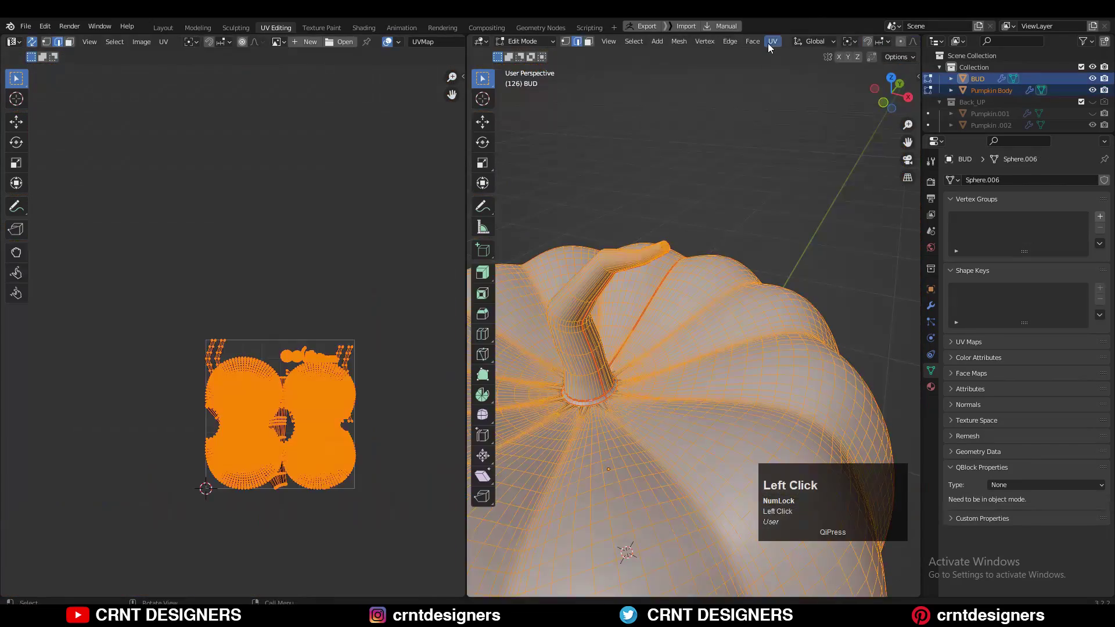
# Give the pumpkin material an image texture using a new generated UV grid image
pyautogui.click(794, 54)
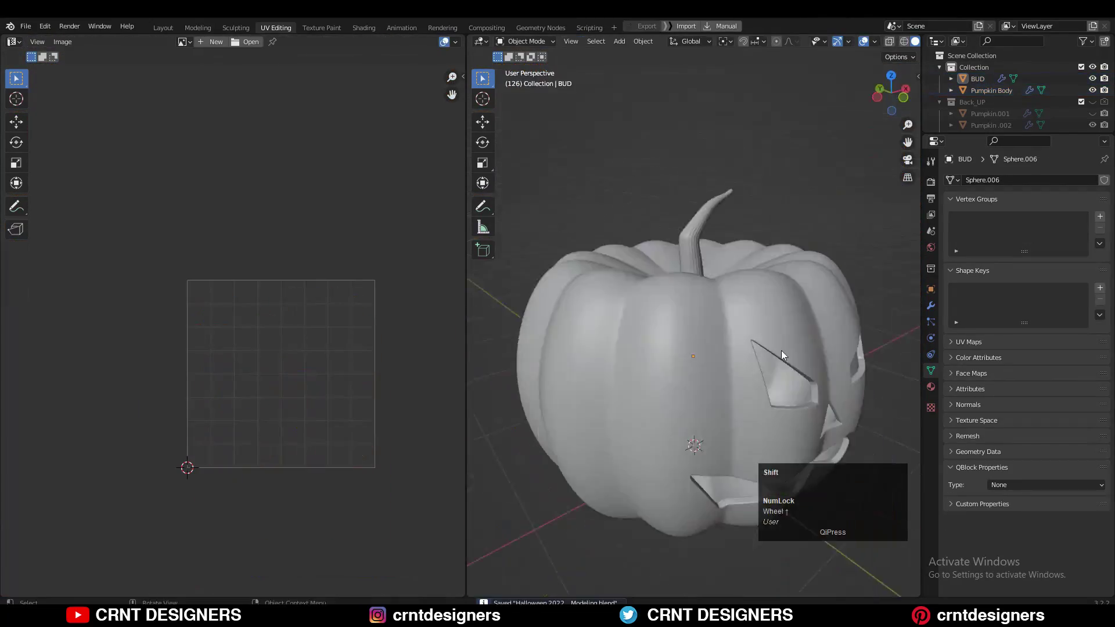
pyautogui.scroll(3, 782, 350)
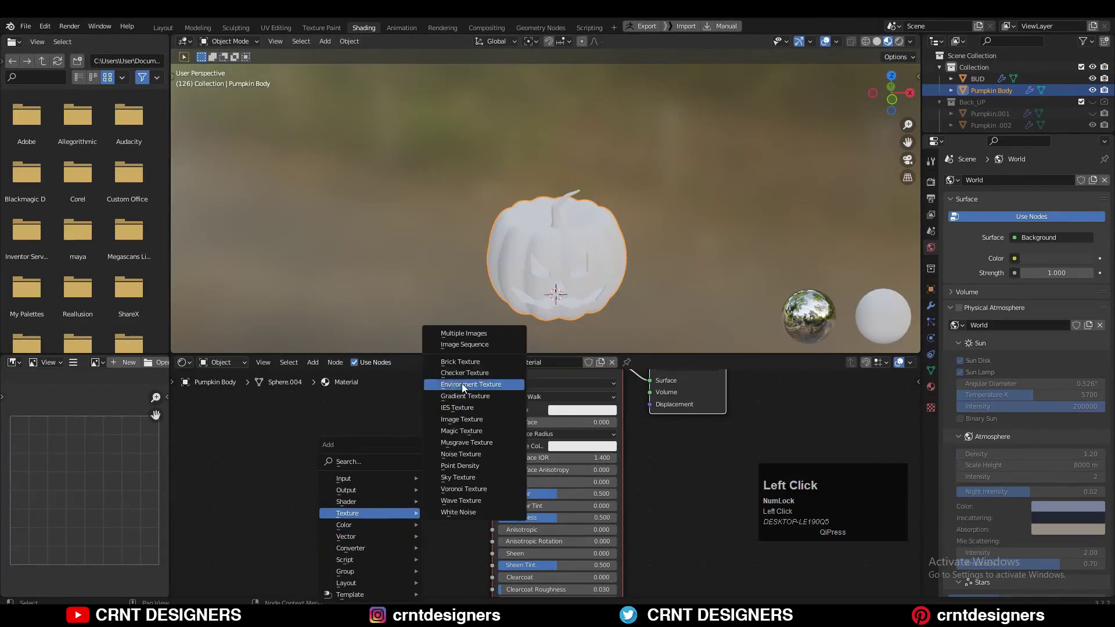
pyautogui.click(461, 419)
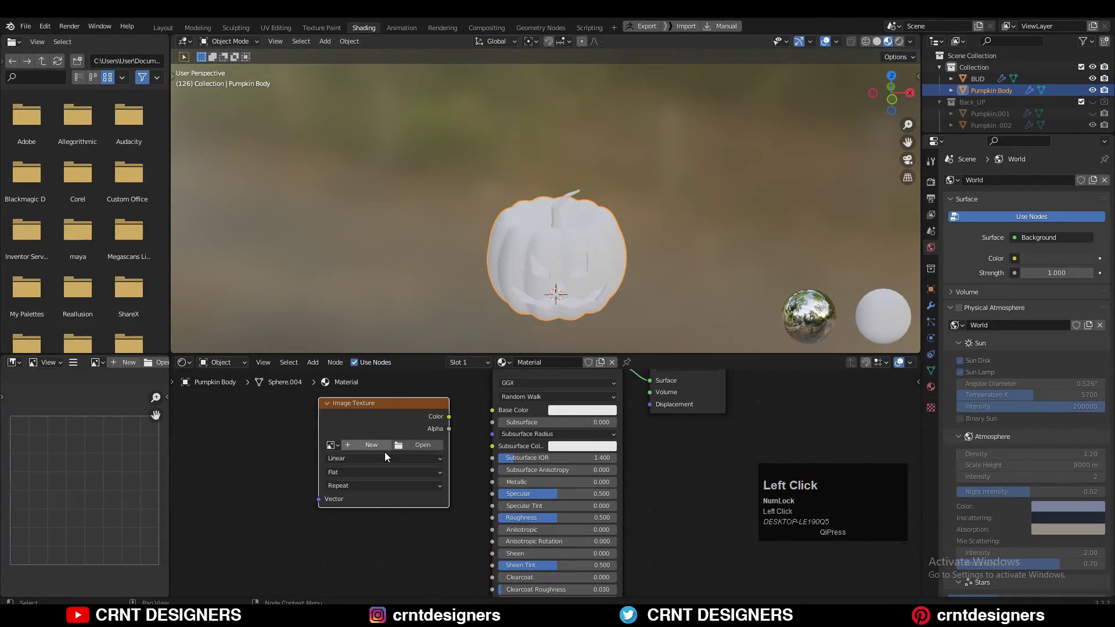
pyautogui.click(374, 444)
pyautogui.click(395, 530)
pyautogui.click(359, 570)
# Inspect the checkered pumpkin and adjust the selected edge loops
pyautogui.scroll(5, 545, 248)
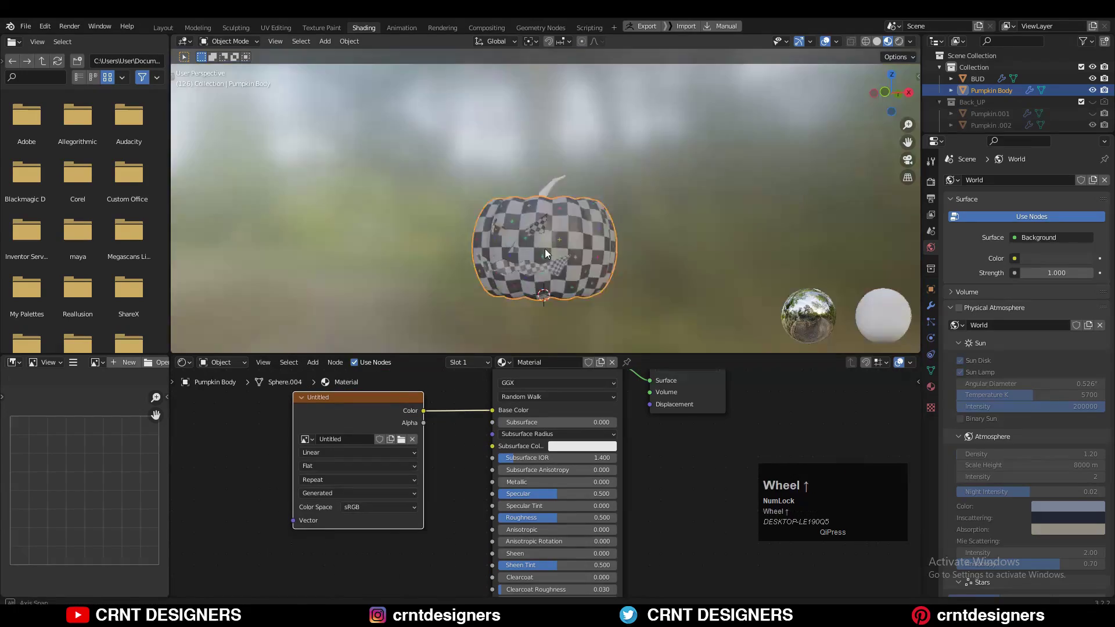
pyautogui.moveTo(544, 248); pyautogui.dragTo(604, 221, button='middle')
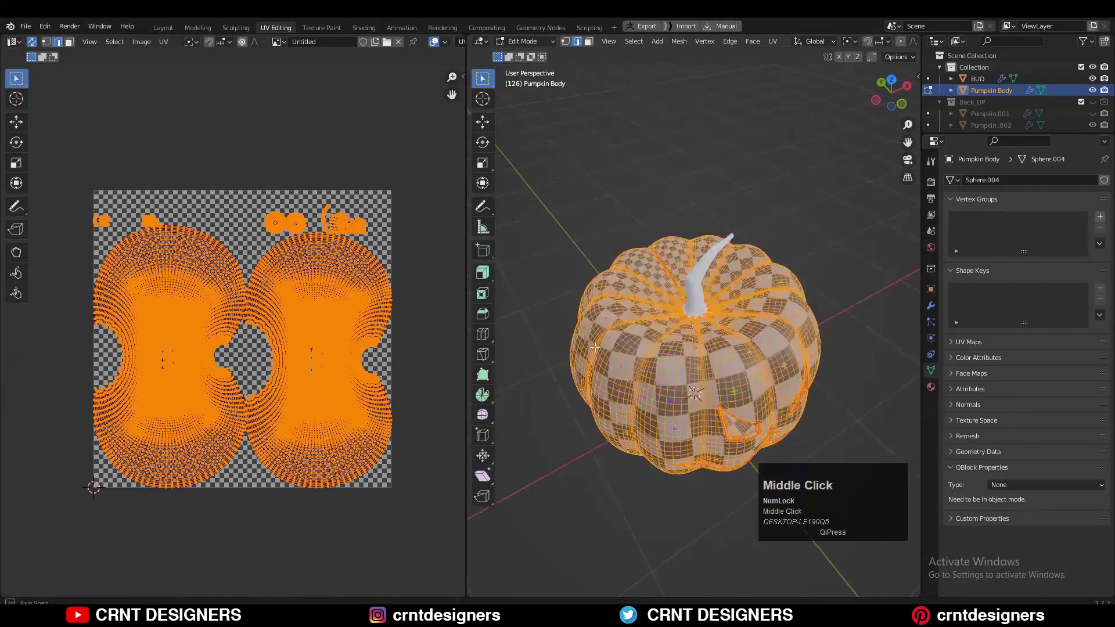
pyautogui.scroll(5, 722, 342)
pyautogui.scroll(-5, 721, 343)
pyautogui.scroll(8, 722, 343)
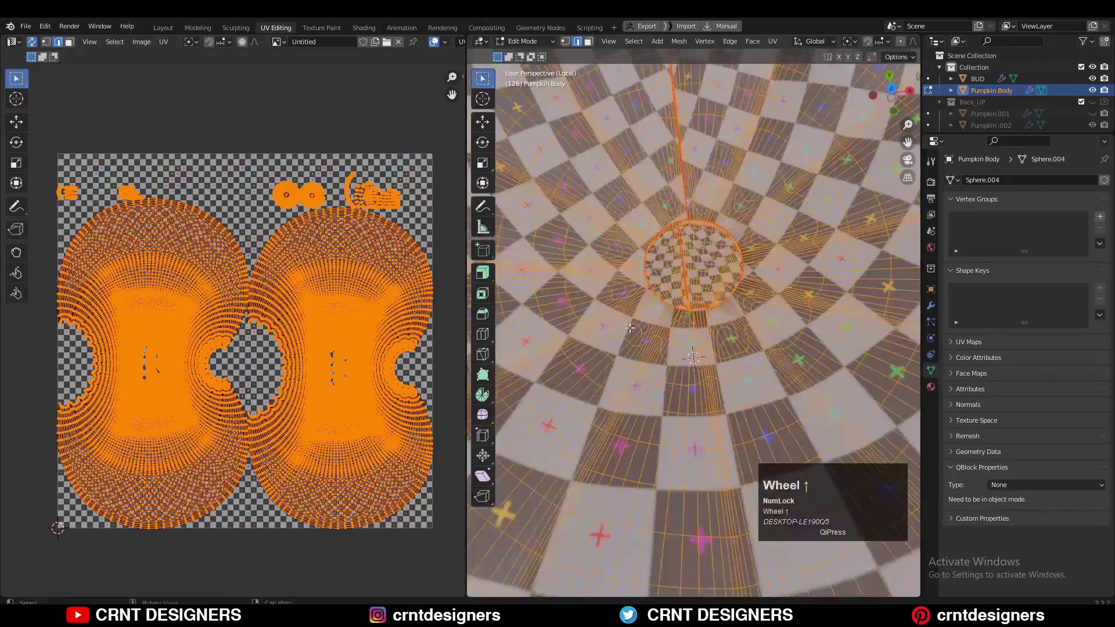
pyautogui.click(716, 302)
pyautogui.moveTo(715, 302); pyautogui.dragTo(726, 336, button='middle')
pyautogui.click(685, 279)
pyautogui.scroll(6, 738, 356)
# Select all of Pumpkin Body's geometry and unwrap it into UV islands
pyautogui.press('a')
pyautogui.click(772, 41)
pyautogui.click(793, 72)
pyautogui.scroll(-5, 773, 80)
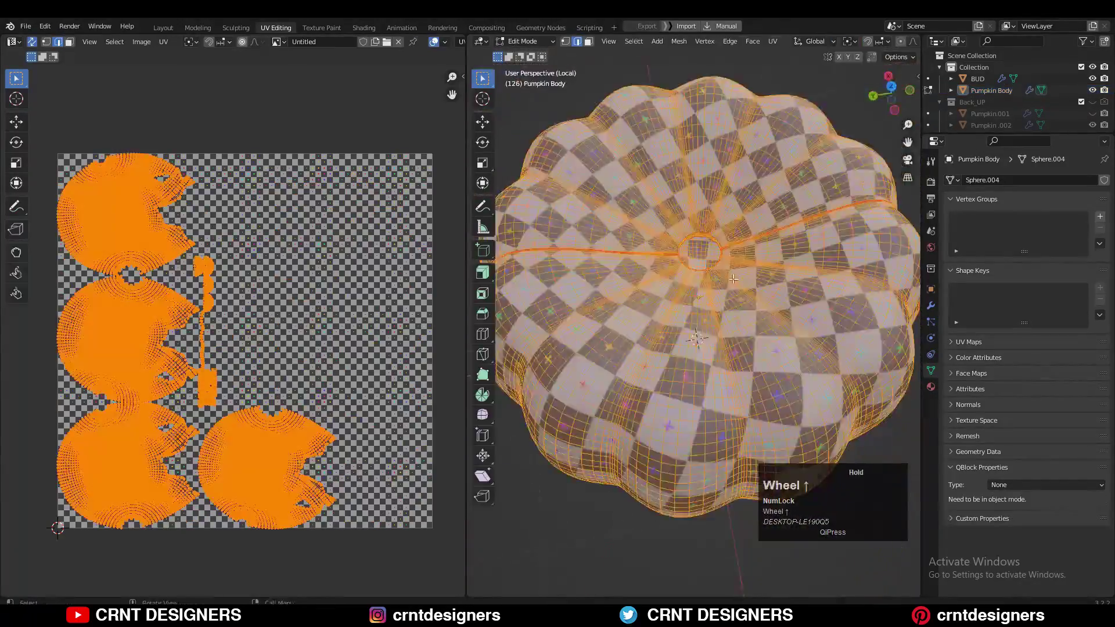
pyautogui.scroll(8, 774, 80)
pyautogui.press('a')
pyautogui.scroll(-8, 773, 80)
pyautogui.scroll(5, 773, 80)
pyautogui.scroll(-5, 773, 80)
# Add the stem BUD to the edit session and unwrap its UVs
pyautogui.click(928, 78)
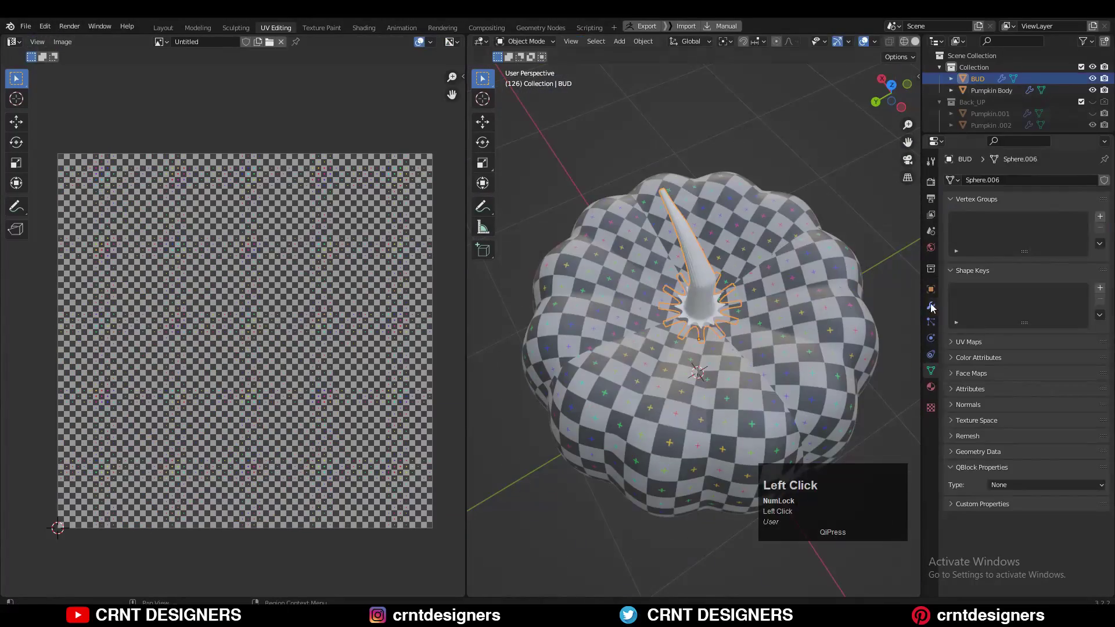
pyautogui.moveTo(726, 232); pyautogui.dragTo(639, 221, button='middle')
pyautogui.press('a')
pyautogui.press('u')
pyautogui.click(598, 198)
# Return to Layout and start exporting to the Desktop as 'Halloween 2022 _ Modeling'
pyautogui.click(364, 28)
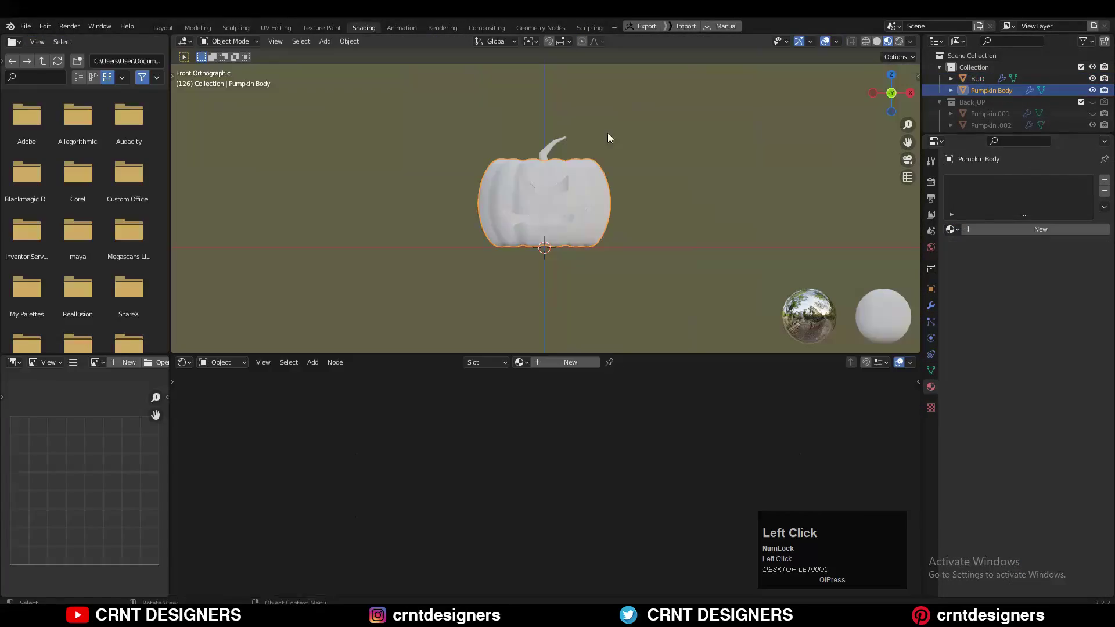
pyautogui.click(163, 27)
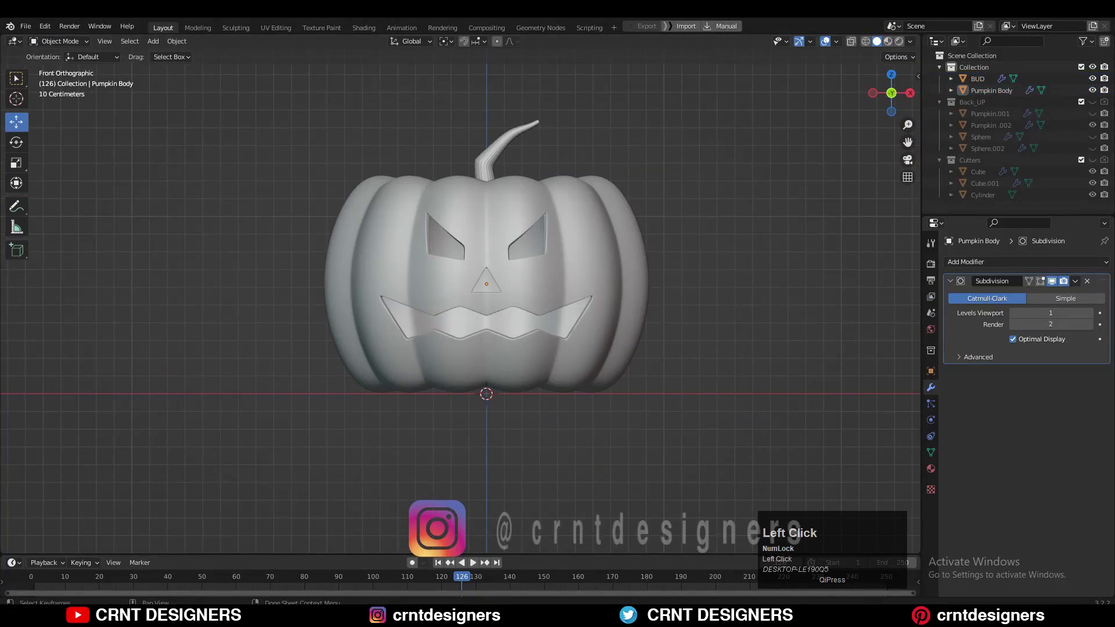
pyautogui.click(11, 25)
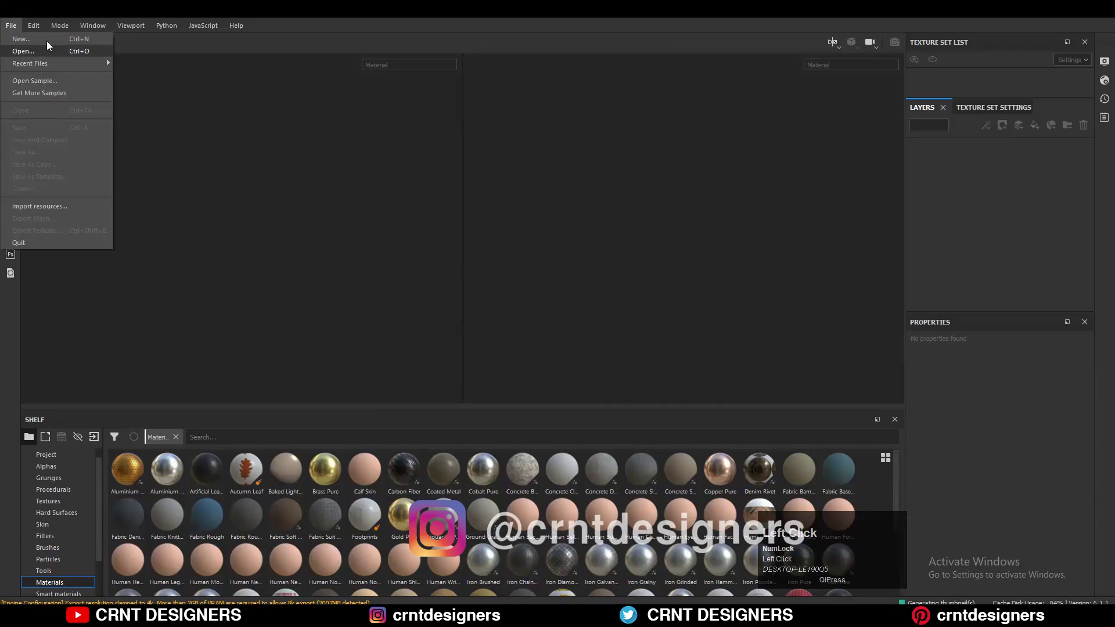
pyautogui.click(35, 36)
pyautogui.click(677, 181)
pyautogui.click(447, 262)
pyautogui.click(741, 249)
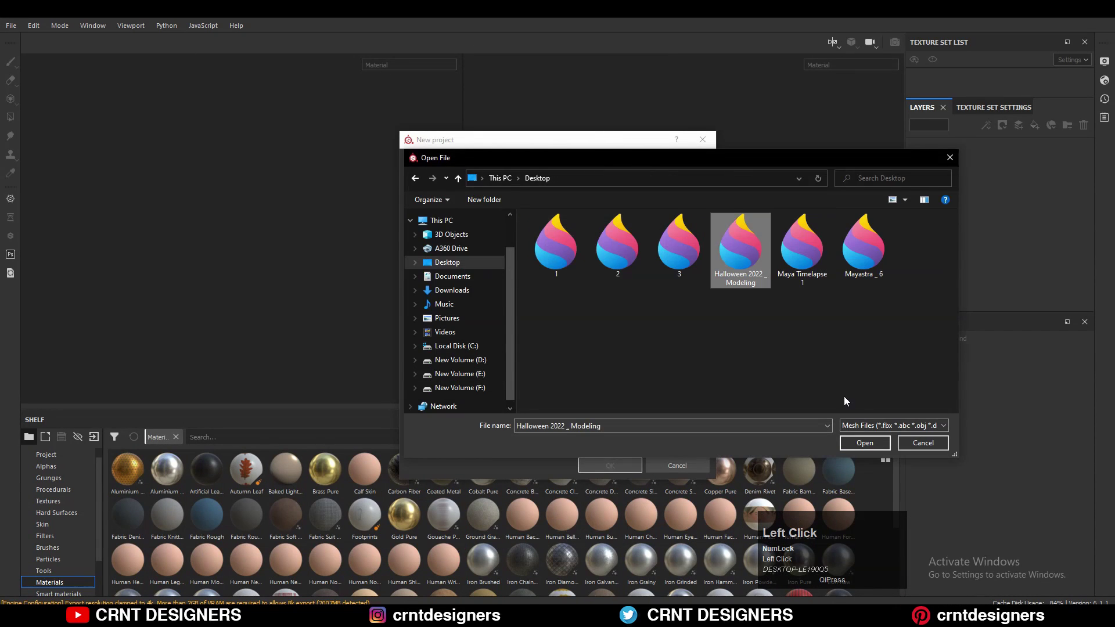
pyautogui.click(864, 443)
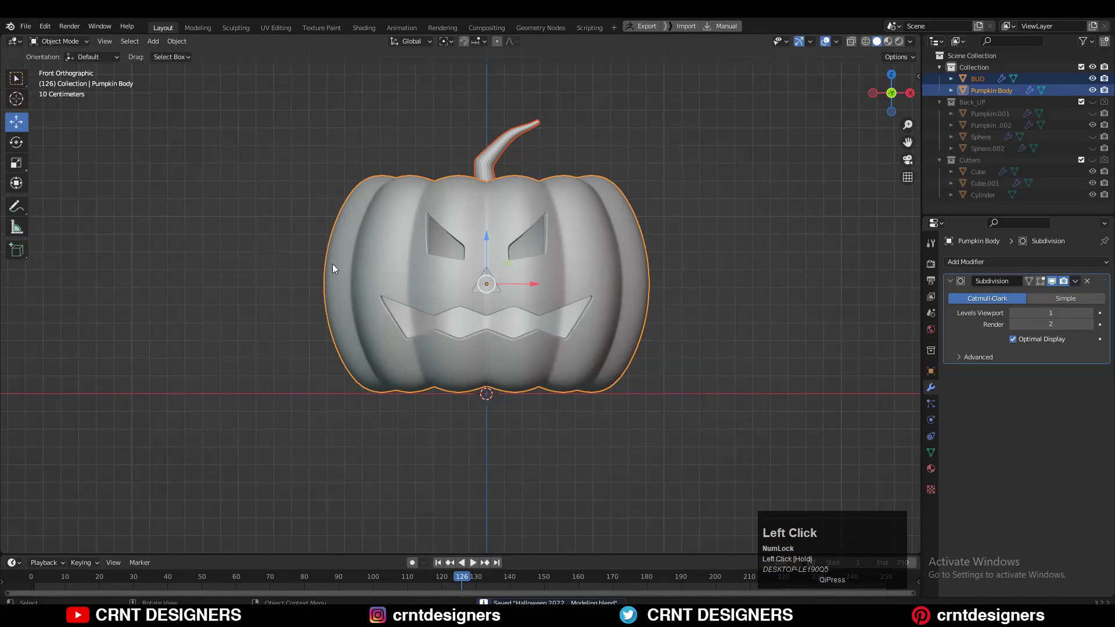
pyautogui.click(26, 26)
# Export the pumpkin model as an FBX file
pyautogui.moveTo(69, 194)
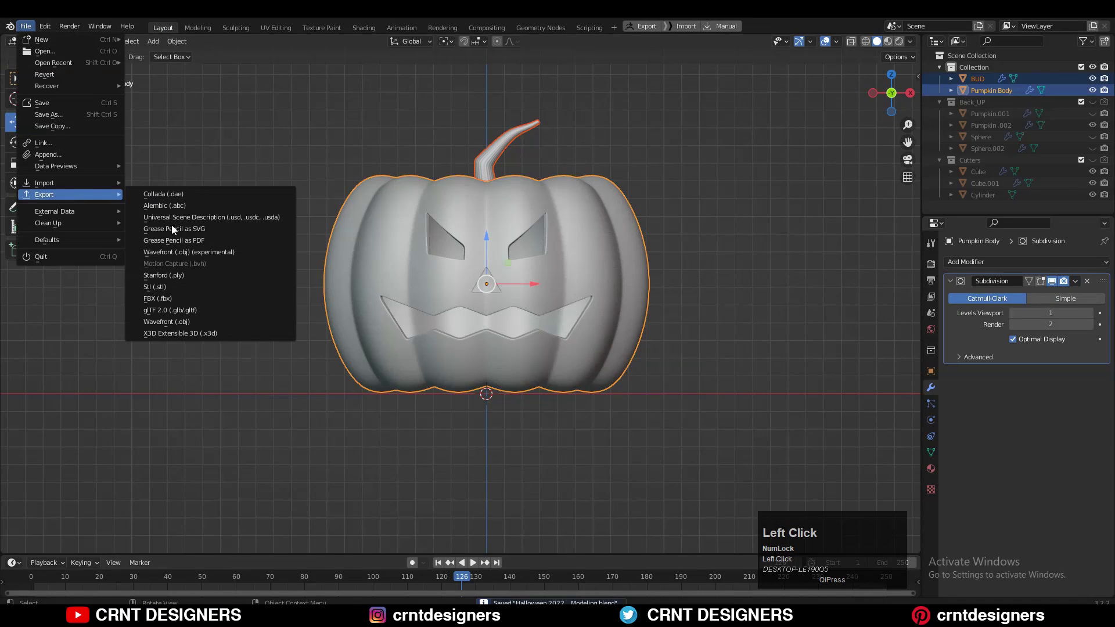
pyautogui.click(175, 298)
pyautogui.click(736, 464)
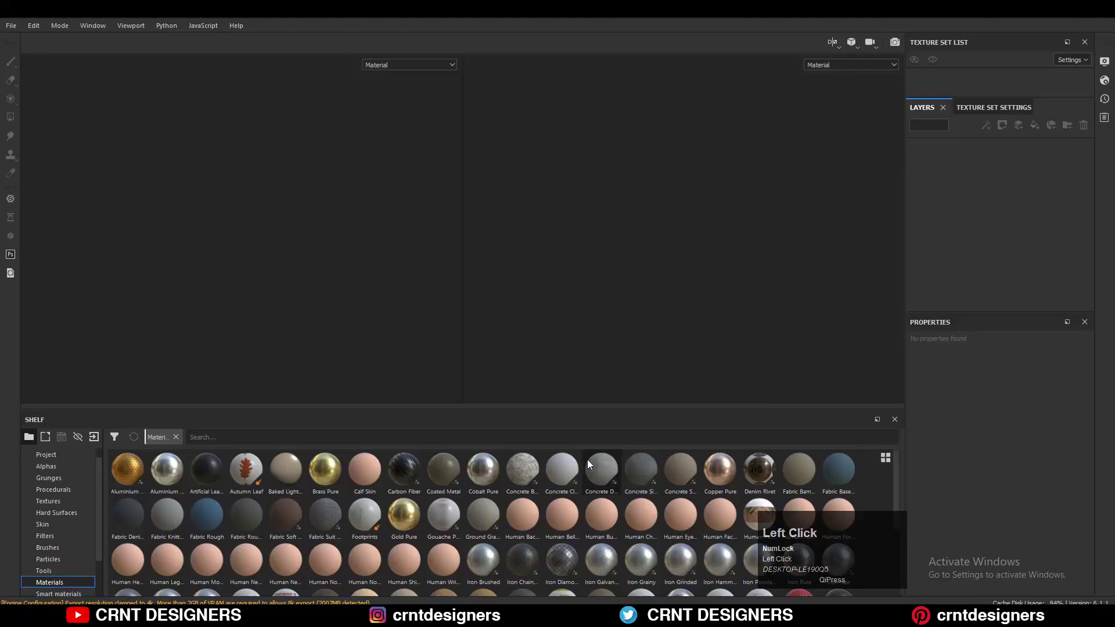
# Bake the pumpkin's mesh maps and apply the Steel Medieval smart material
pyautogui.click(58, 594)
pyautogui.click(994, 107)
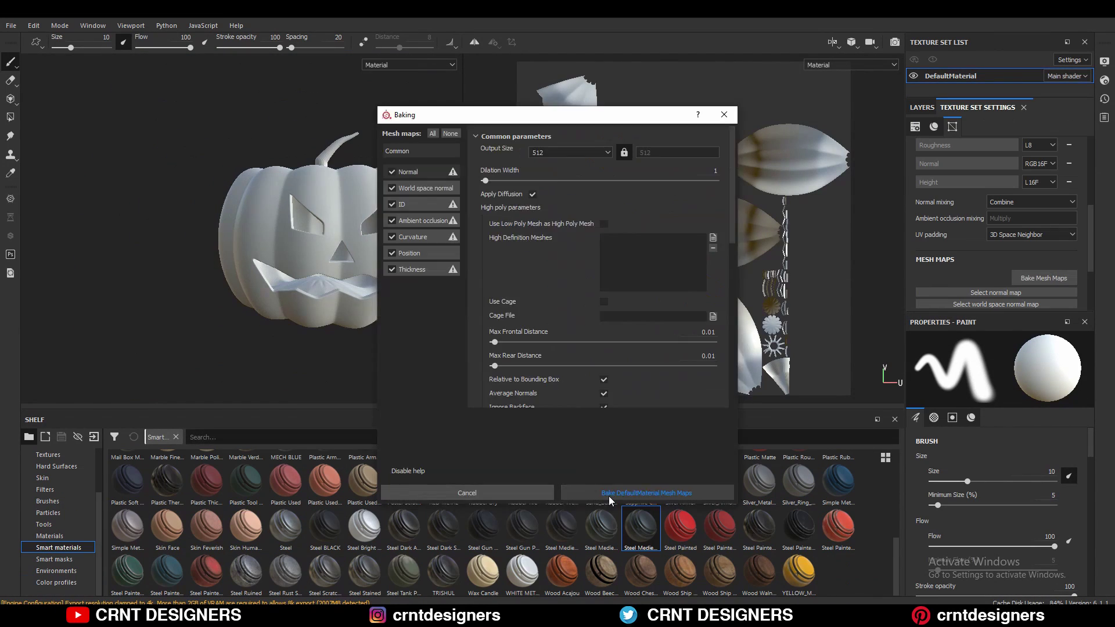
pyautogui.click(609, 496)
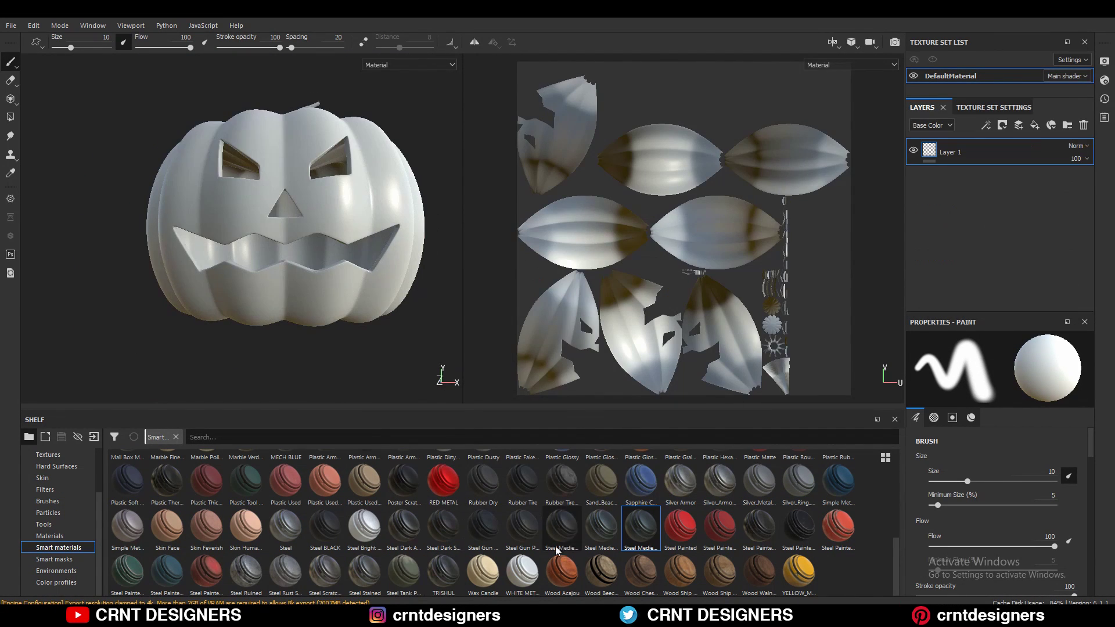
pyautogui.moveTo(561, 527); pyautogui.dragTo(307, 315)
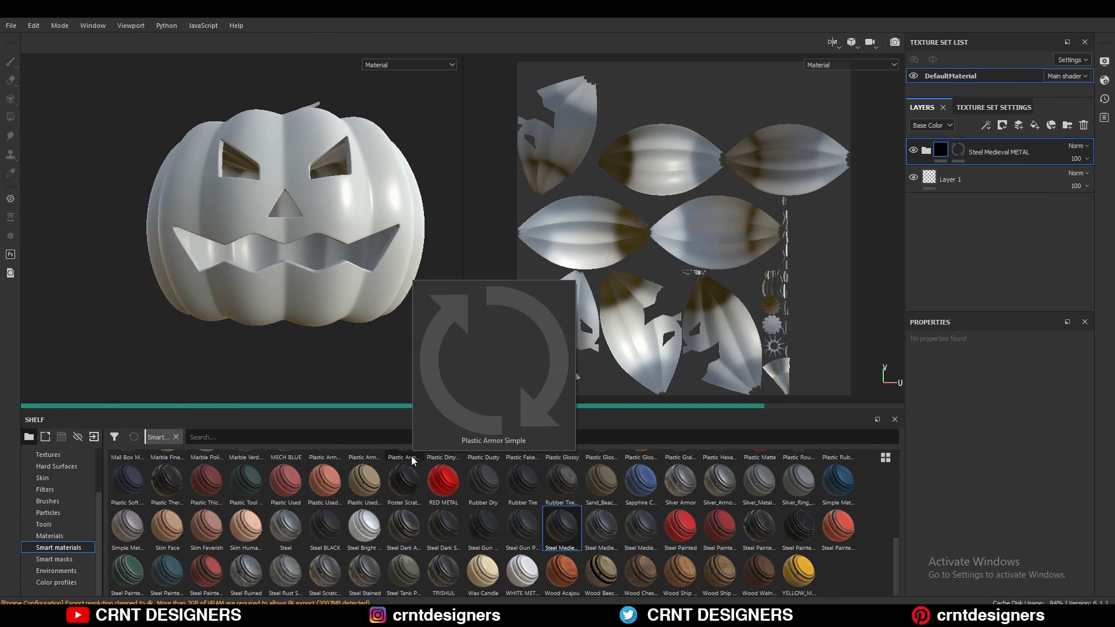
# Set the Base Metal fill to orange, metallic 0.0973 and roughness 0.4864
pyautogui.click(1026, 510)
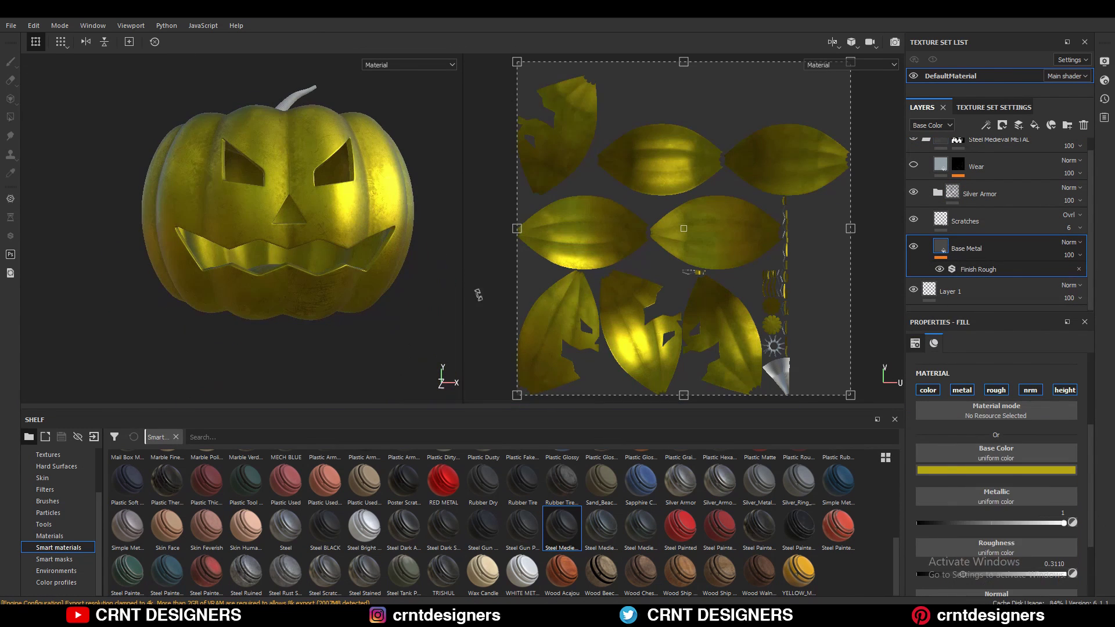
pyautogui.click(996, 469)
pyautogui.moveTo(1054, 511); pyautogui.dragTo(1054, 518)
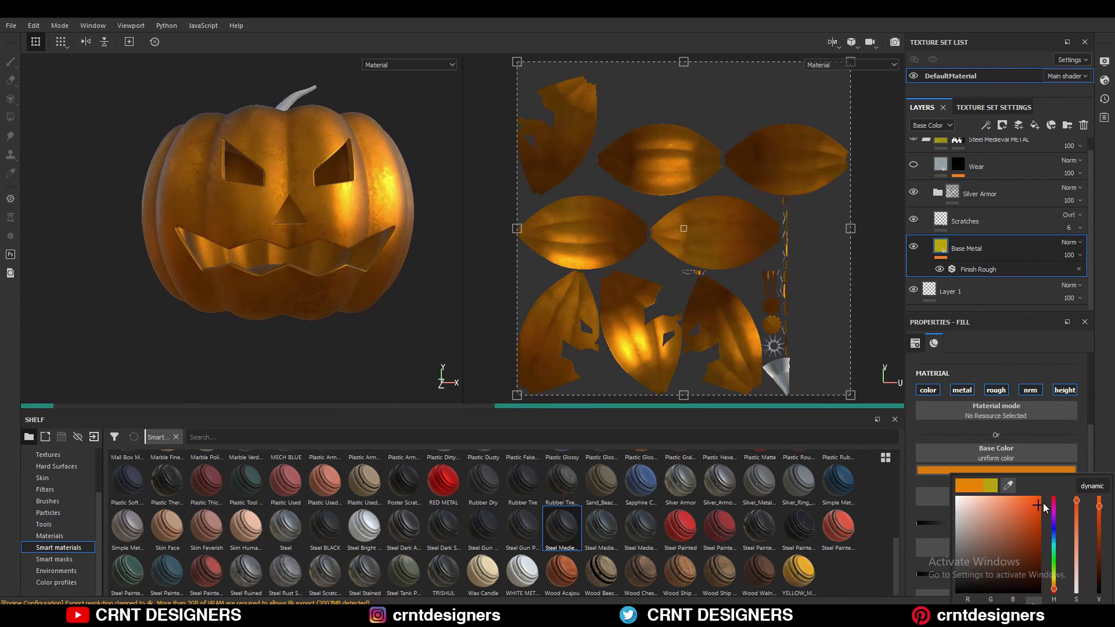
pyautogui.scroll(-2, 1022, 468)
pyautogui.click(990, 432)
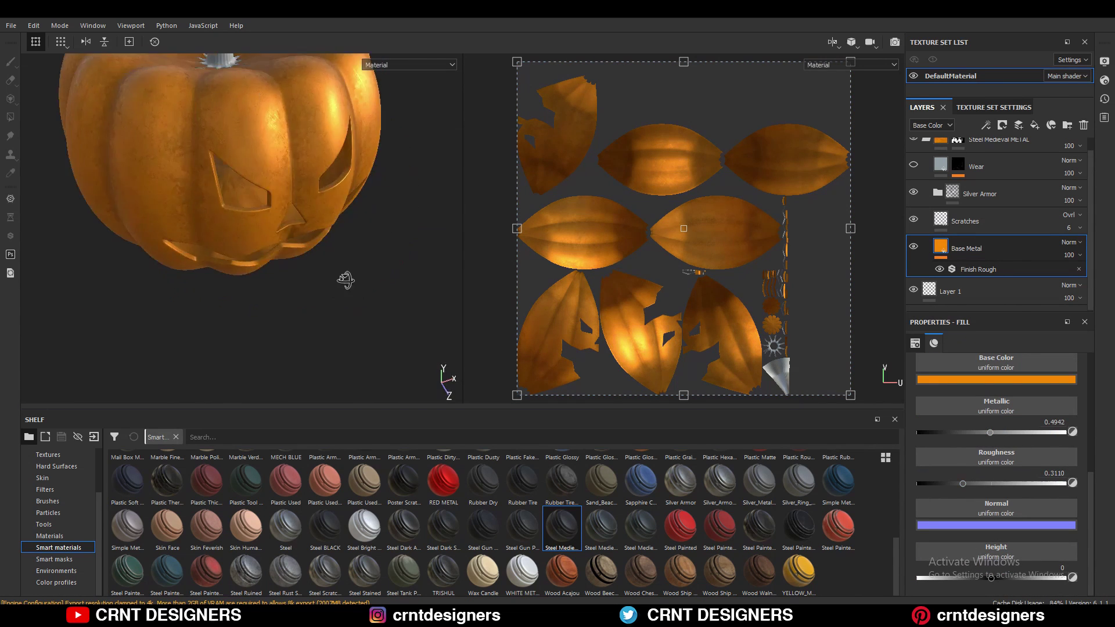
pyautogui.moveTo(963, 483); pyautogui.dragTo(989, 483)
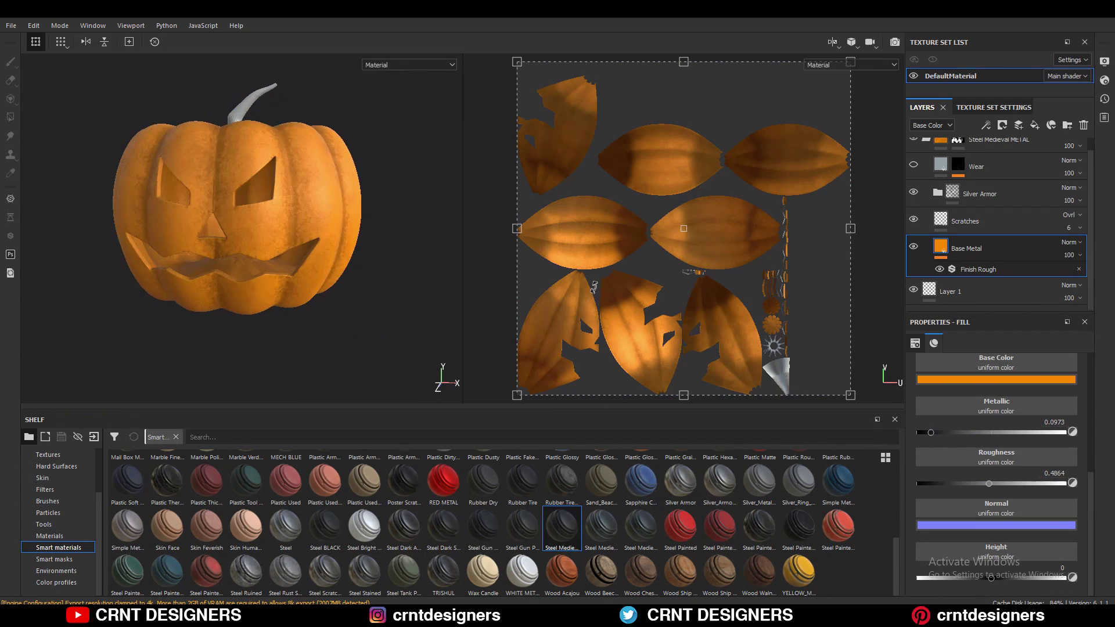
pyautogui.keyDown('alt'); pyautogui.moveTo(126, 250); pyautogui.dragTo(126, 275, button='right'); pyautogui.keyUp('alt')
# Remove the material folder's mask and duplicate the Steel Medieval METAL folder
pyautogui.rightClick(958, 150)
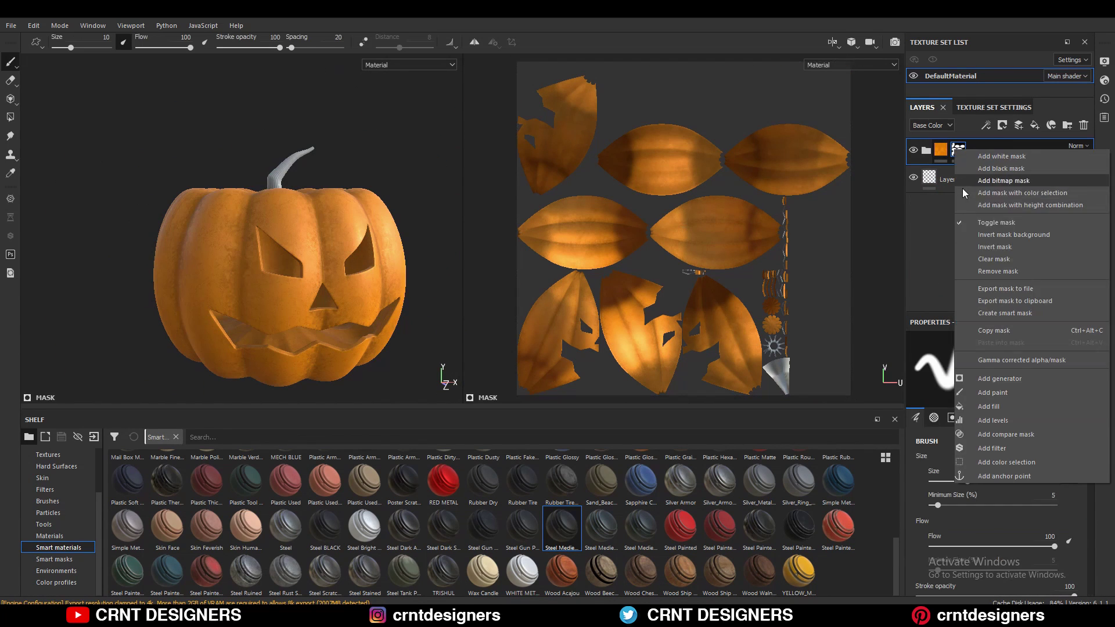
pyautogui.click(989, 272)
pyautogui.rightClick(958, 150)
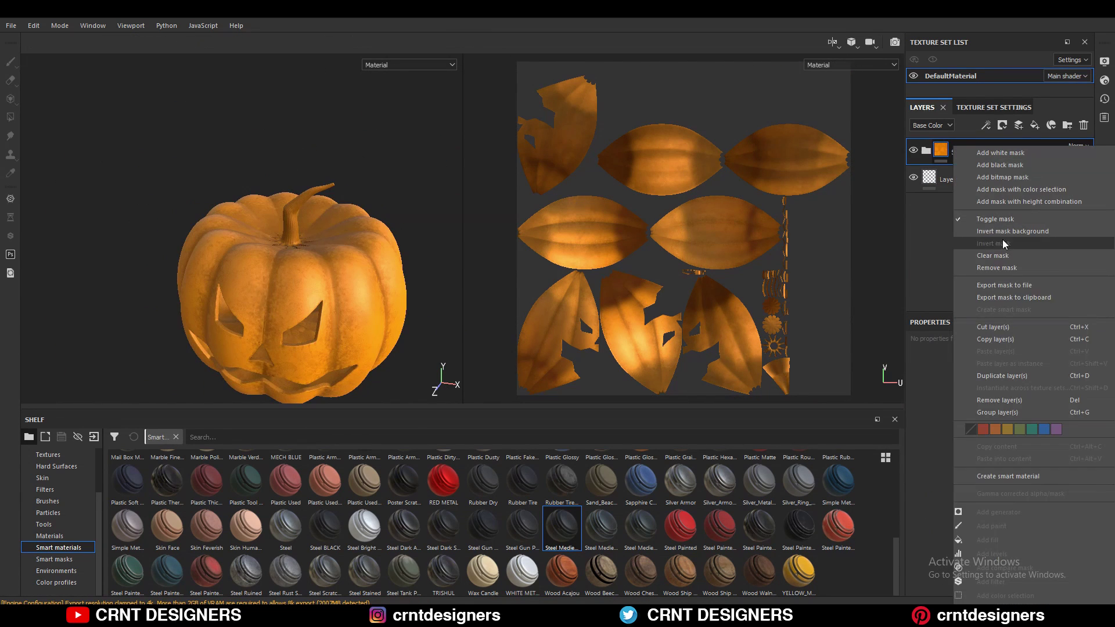
pyautogui.click(1007, 375)
# Make the copy's Base Metal colour green and give the copied folder a black mask
pyautogui.click(926, 149)
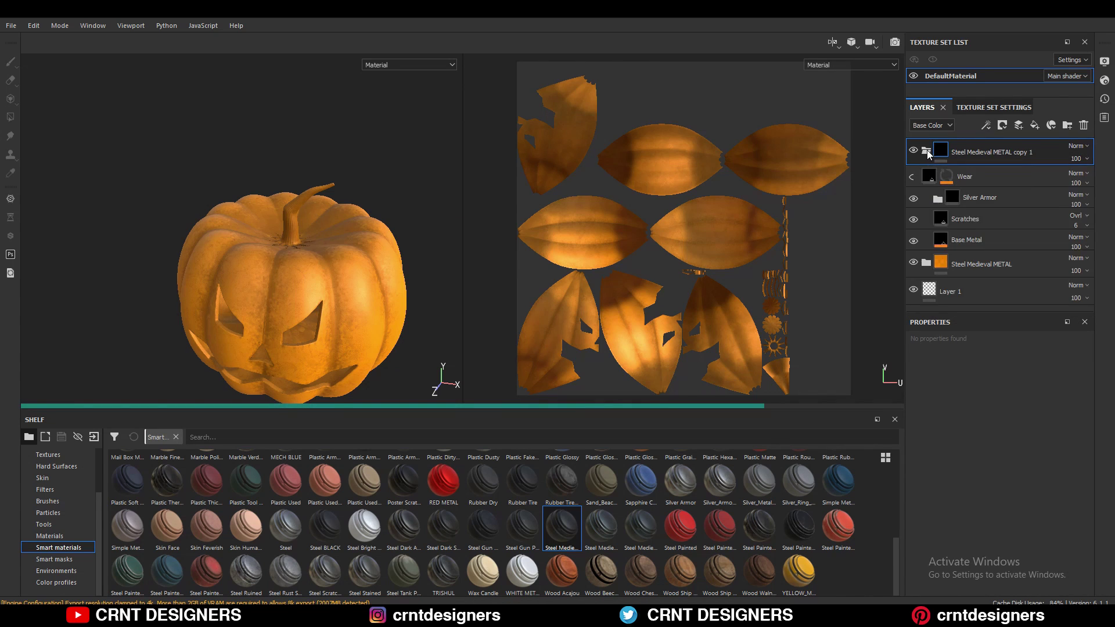
pyautogui.click(942, 296)
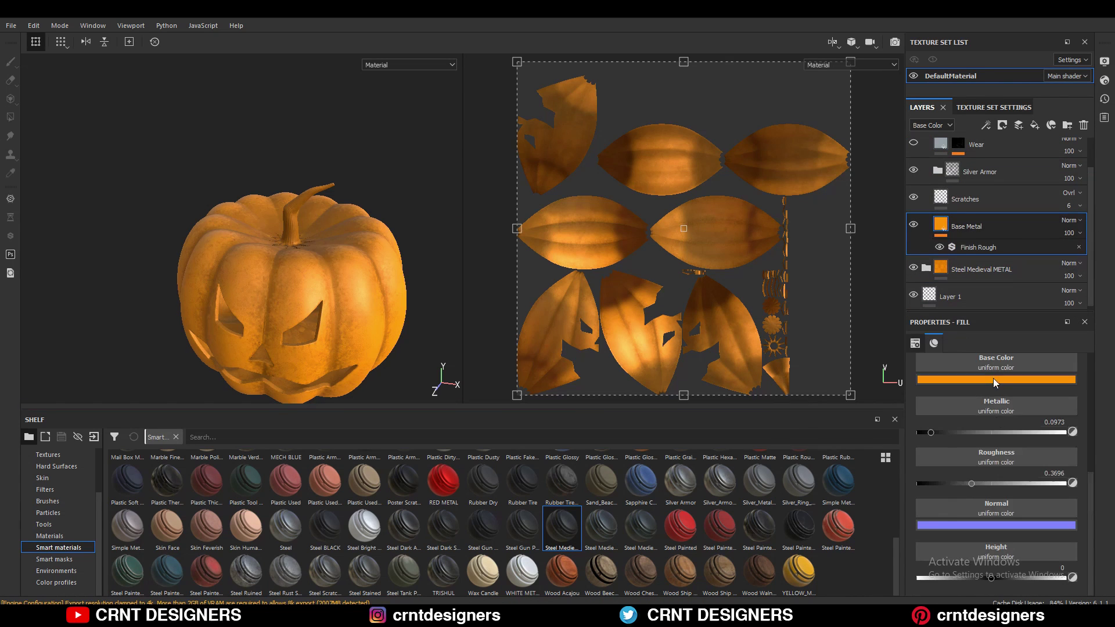
pyautogui.click(993, 378)
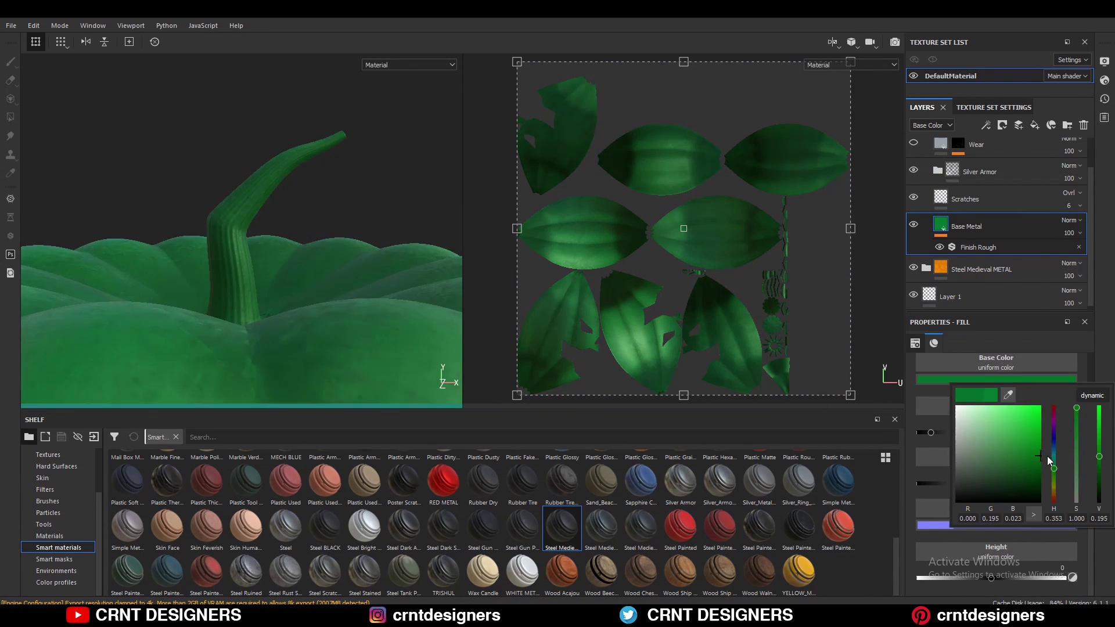
pyautogui.scroll(2, 987, 203)
pyautogui.click(927, 149)
pyautogui.rightClick(985, 155)
pyautogui.click(1006, 173)
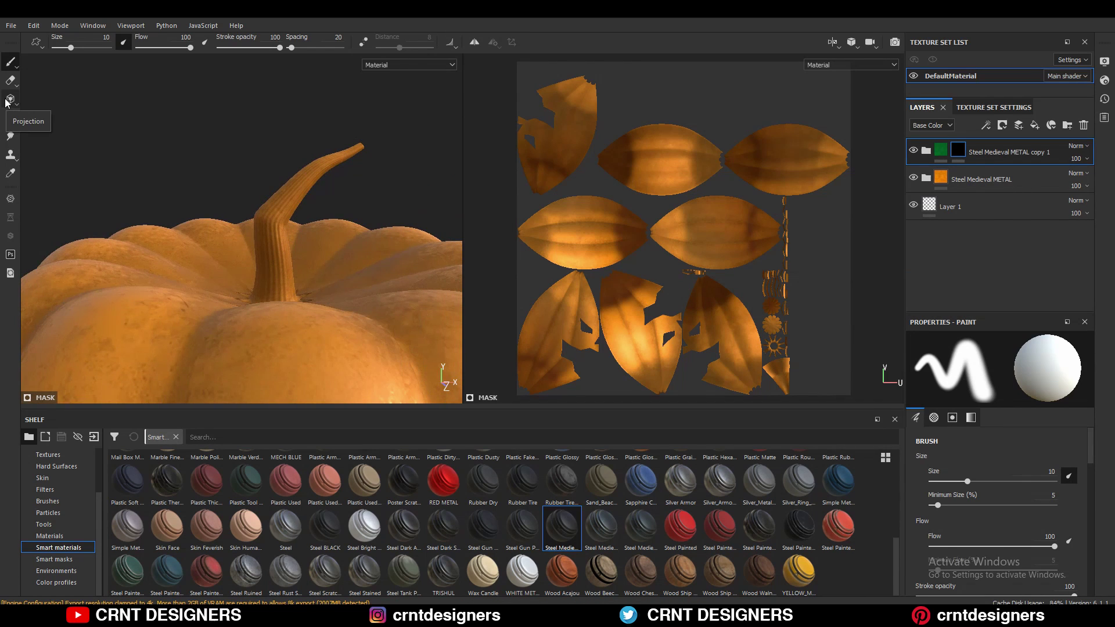
# Polygon-fill the stem on the black mask so it shows green
pyautogui.click(11, 118)
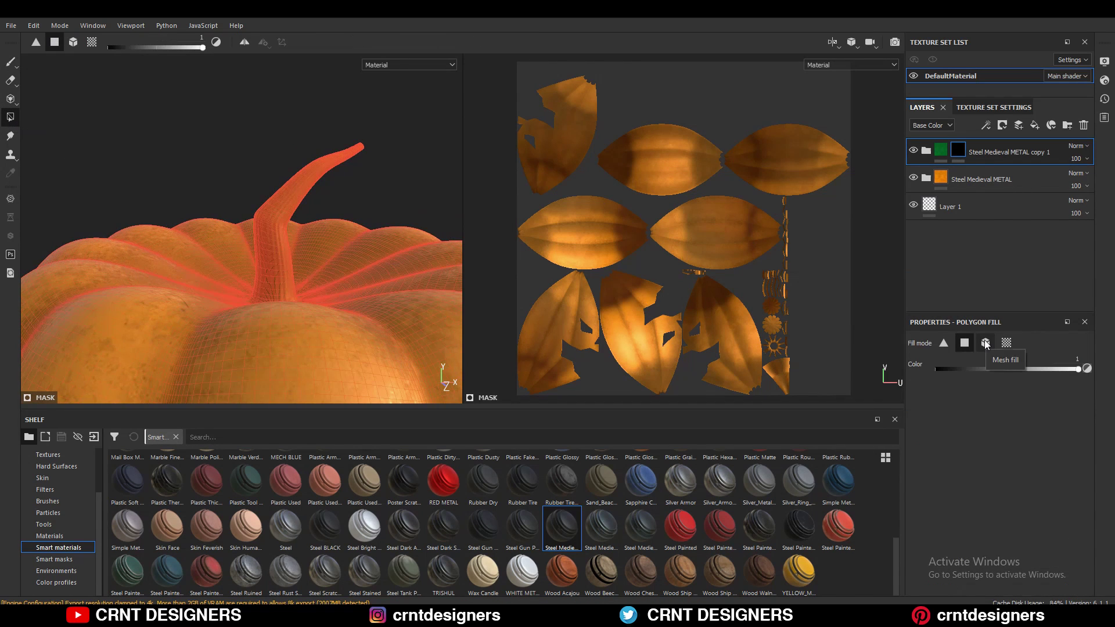
pyautogui.click(8, 61)
pyautogui.scroll(-5, 233, 232)
pyautogui.moveTo(87, 139)
pyautogui.keyDown('alt'); pyautogui.mouseDown()
pyautogui.moveTo(130, 111)
pyautogui.moveTo(212, 137)
pyautogui.mouseUp(); pyautogui.keyUp('alt')
# Export the pumpkin's texture maps as six 2048×2048 PNGs
pyautogui.click(11, 26)
pyautogui.click(46, 207)
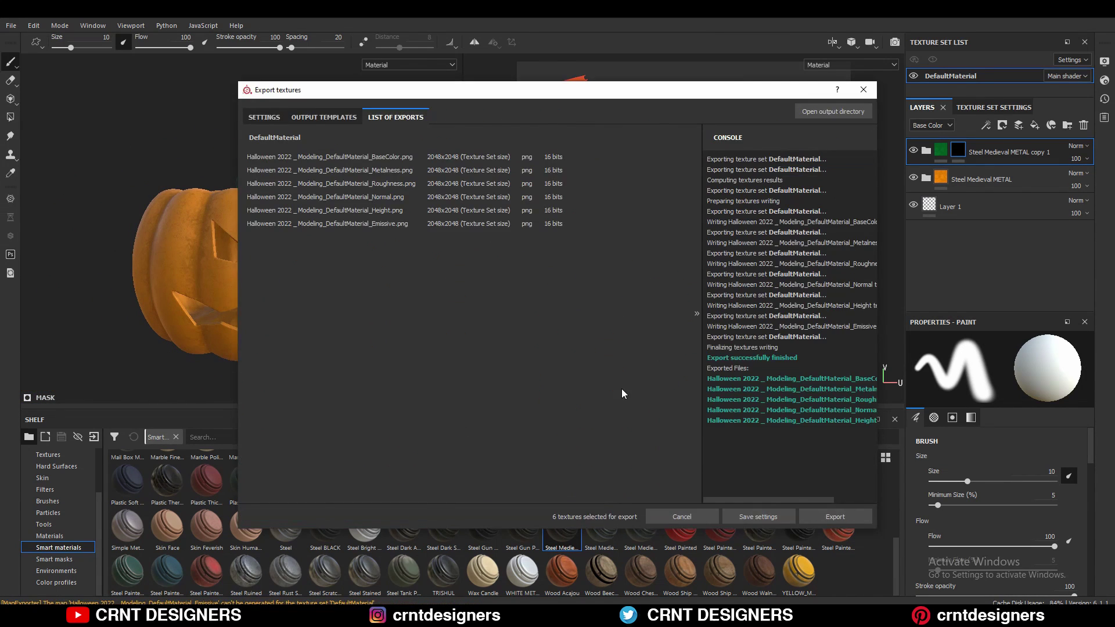
pyautogui.press('Escape')
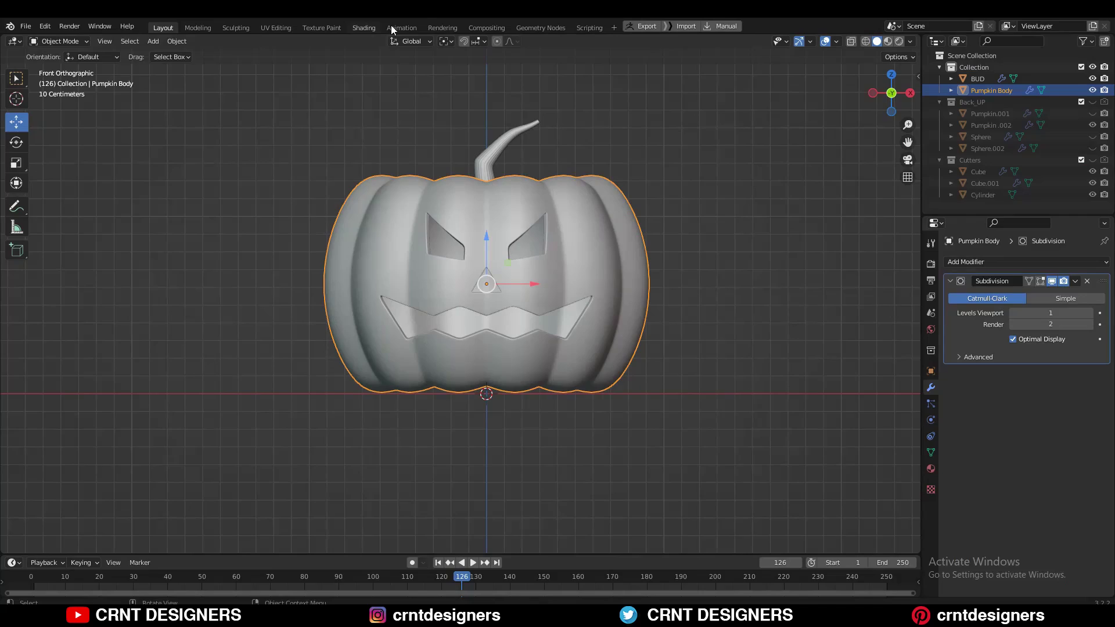
# Create a new Pumpkin Body material in Shading and assign Pumpkin Texture to the stem BUD
pyautogui.click(363, 28)
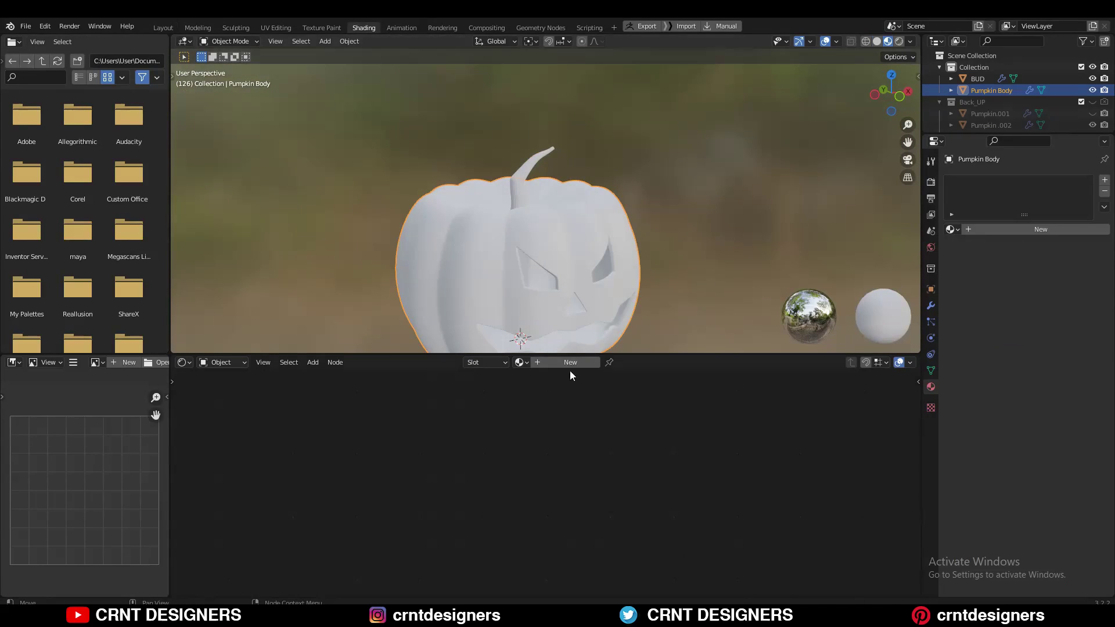
pyautogui.click(570, 361)
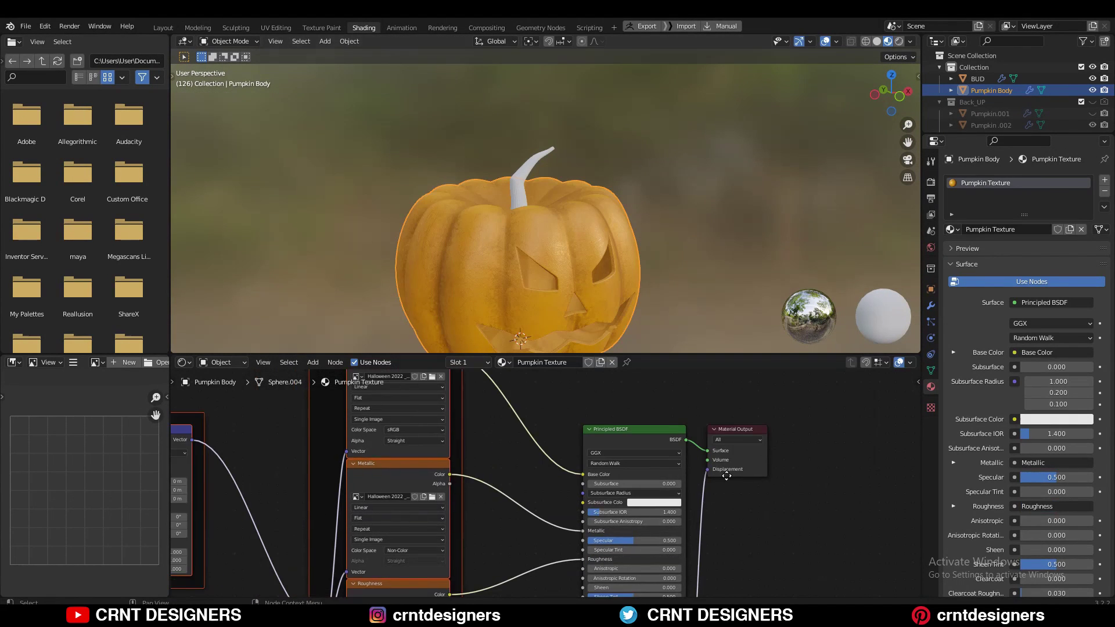
pyautogui.click(977, 78)
pyautogui.click(501, 362)
pyautogui.click(551, 414)
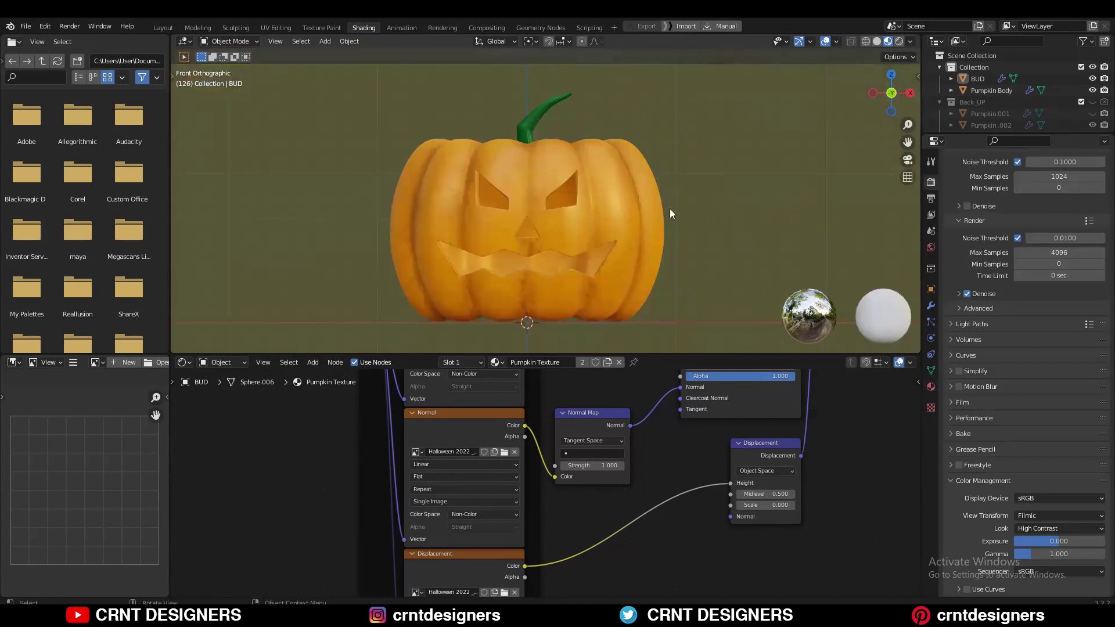
pyautogui.moveTo(670, 208); pyautogui.dragTo(456, 189, button='middle')
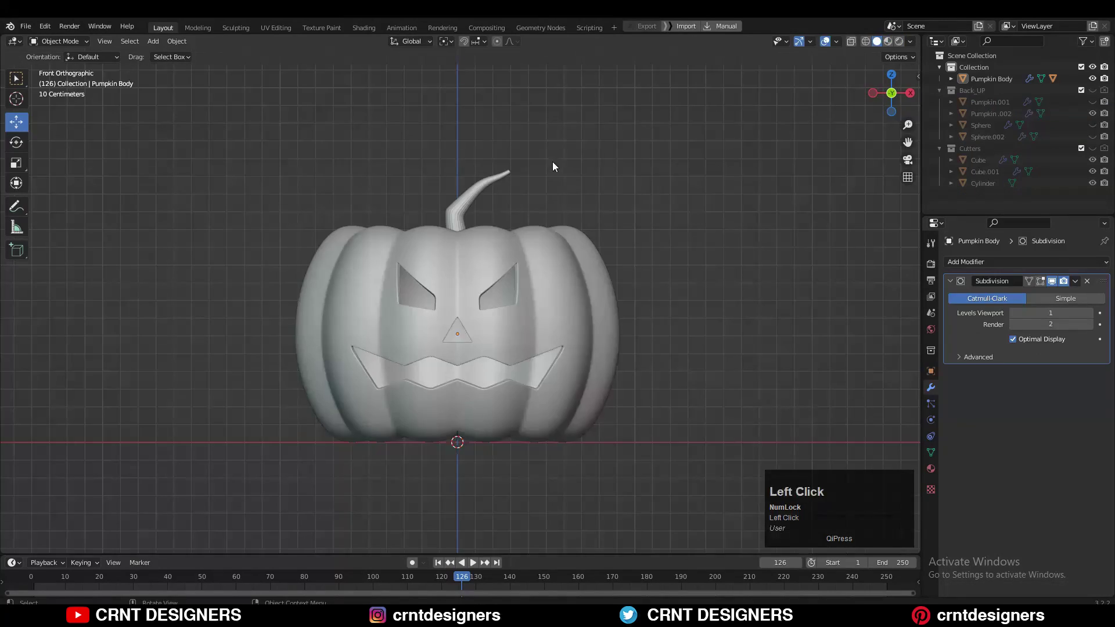
# Add a camera, look through it, and frame the pumpkin closely
pyautogui.hotkey('shift', 'a')
pyautogui.click(650, 375)
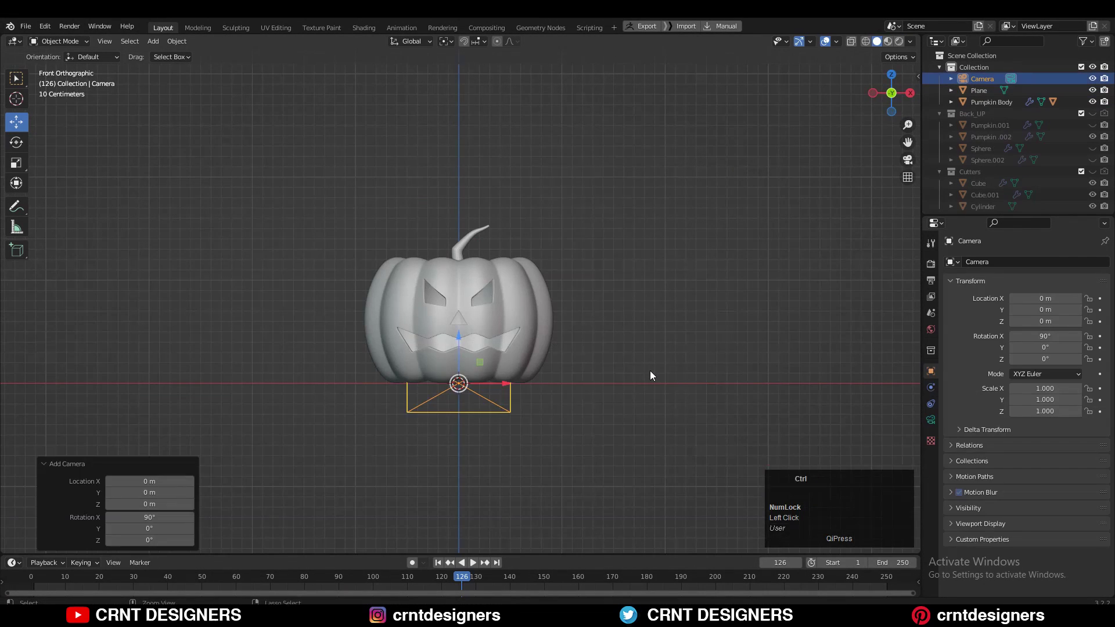
pyautogui.press('ctrl+alt+KP_0')
pyautogui.press('Home')
pyautogui.press('n')
pyautogui.press('n')
pyautogui.scroll(2, 688, 224)
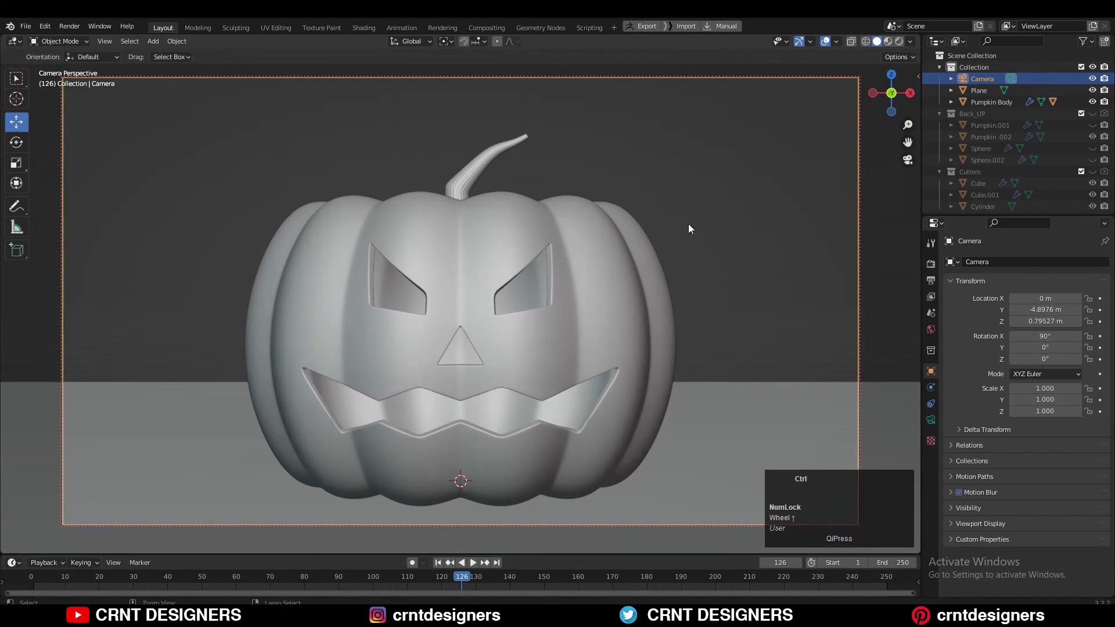
pyautogui.keyDown('shift'); pyautogui.moveTo(688, 224); pyautogui.dragTo(683, 174, button='middle'); pyautogui.keyUp('shift')
pyautogui.click(681, 168)
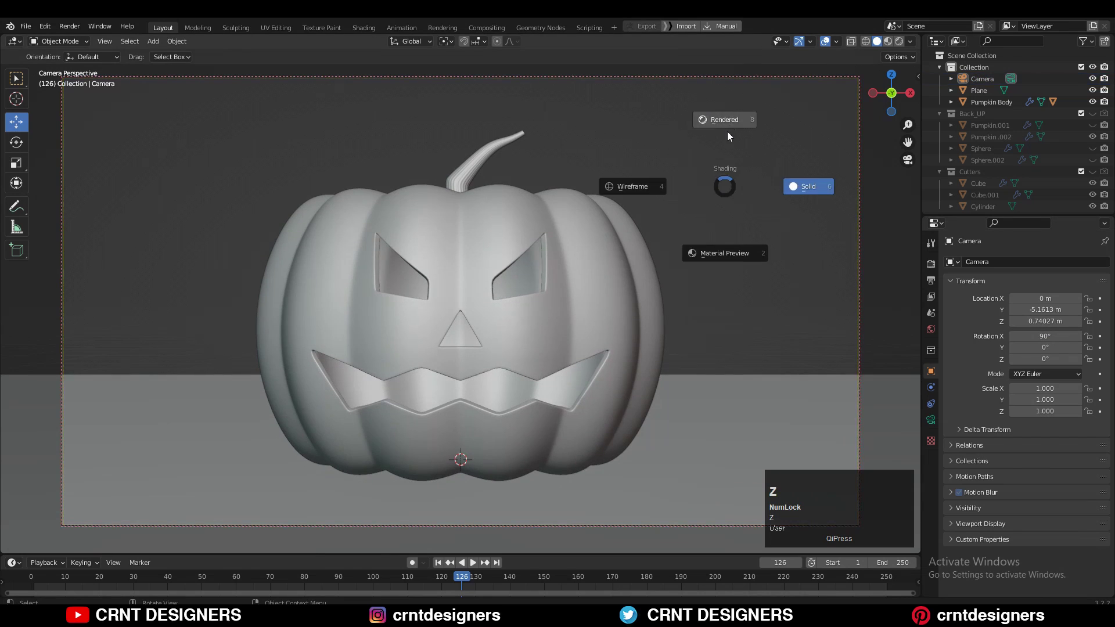
# Preview the shot in Rendered shading and select the camera in the UV Editing workspace
pyautogui.click(728, 134)
pyautogui.moveTo(53, 73); pyautogui.dragTo(519, 147)
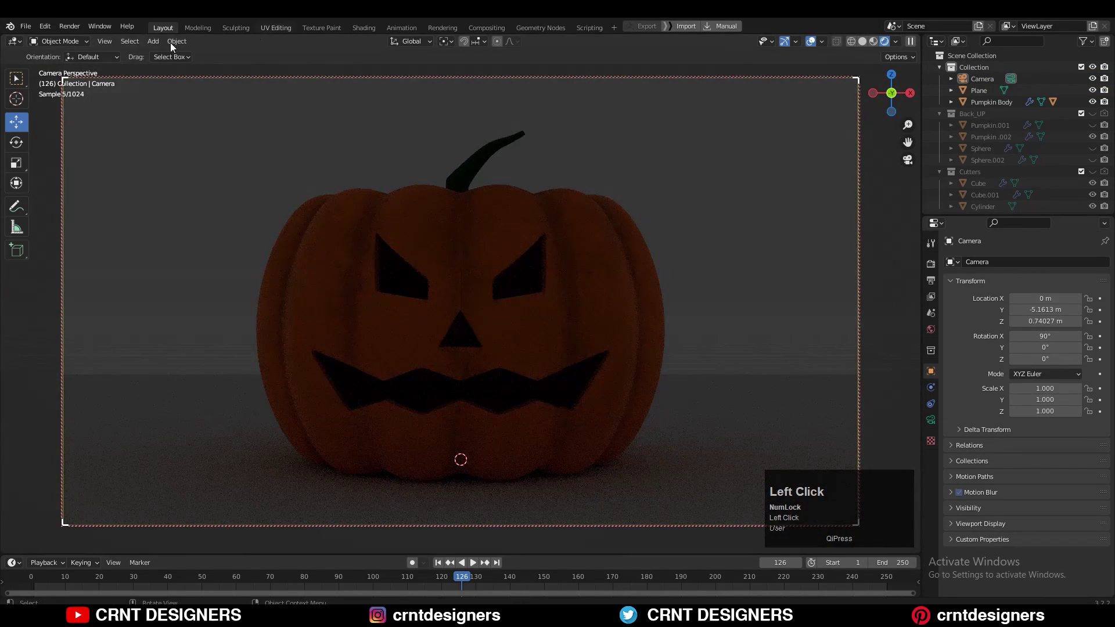
pyautogui.click(276, 27)
pyautogui.hotkey('shift', 'a')
# Add a point light and place it inside the pumpkin
pyautogui.moveTo(151, 210)
pyautogui.click(244, 213)
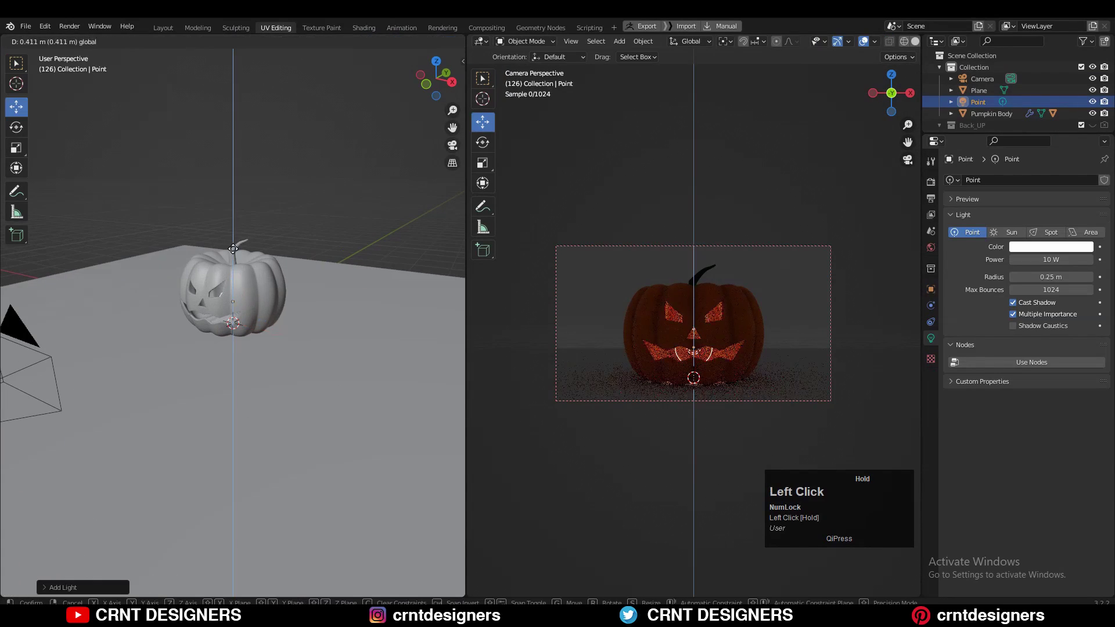
pyautogui.scroll(3, 233, 248)
pyautogui.keyDown('alt'); pyautogui.moveTo(256, 203); pyautogui.dragTo(262, 199, button='middle'); pyautogui.keyUp('alt')
pyautogui.moveTo(248, 168); pyautogui.dragTo(247, 166)
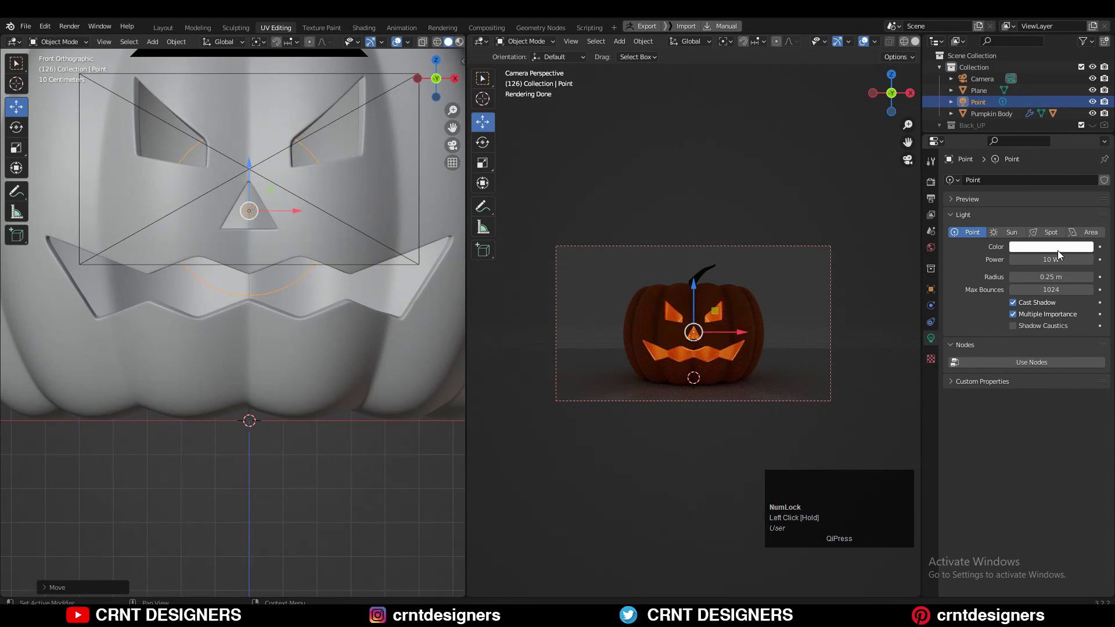
# Make the point light warm orange with 70 W power
pyautogui.click(1031, 145)
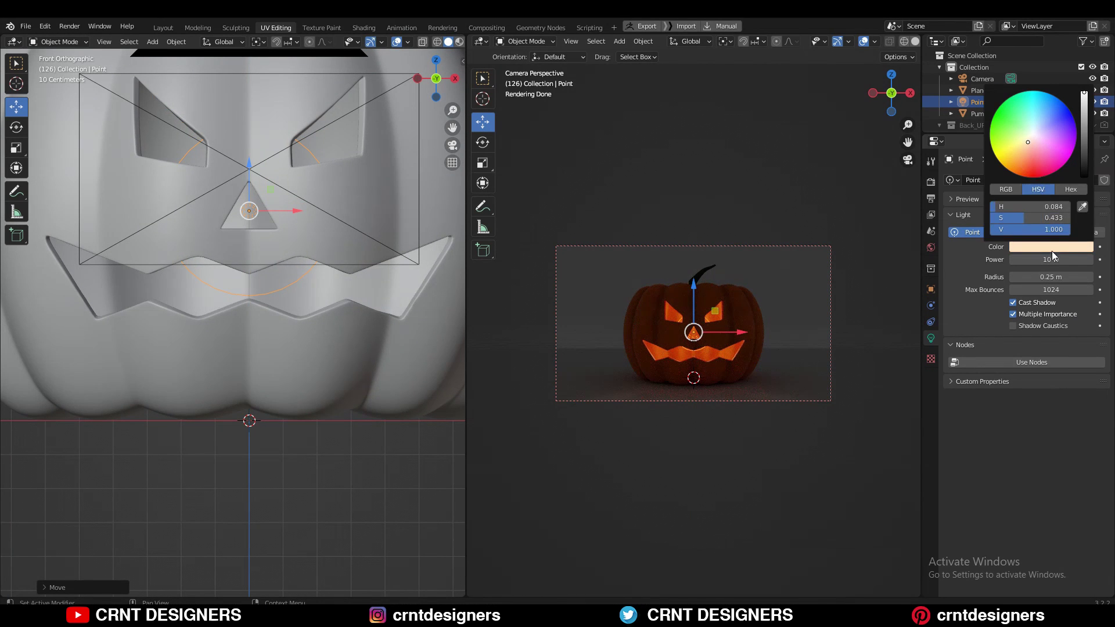
pyautogui.doubleClick(1051, 260)
pyautogui.write('70')
pyautogui.press('Return')
pyautogui.scroll(-3, 270, 138)
# Turn the world strength down to 0
pyautogui.click(271, 138)
pyautogui.click(931, 247)
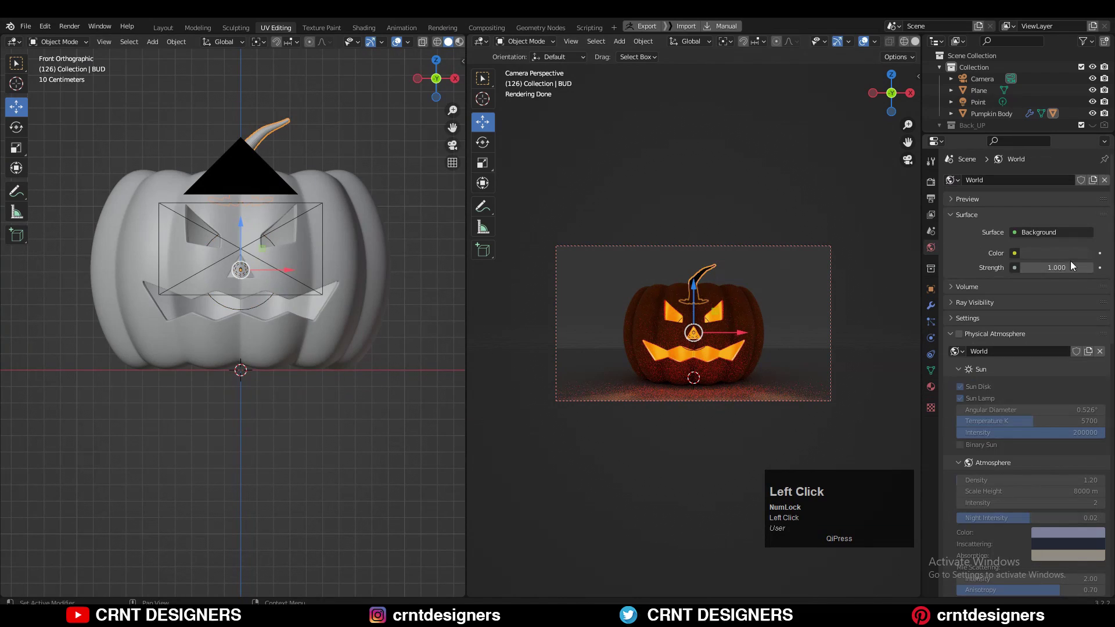
pyautogui.moveTo(1071, 261); pyautogui.dragTo(1083, 267)
pyautogui.scroll(-2, 373, 281)
# Add an area light, rotate it toward the pumpkin, and widen it along X to 1.5
pyautogui.hotkey('shift', 'a')
pyautogui.click(373, 281)
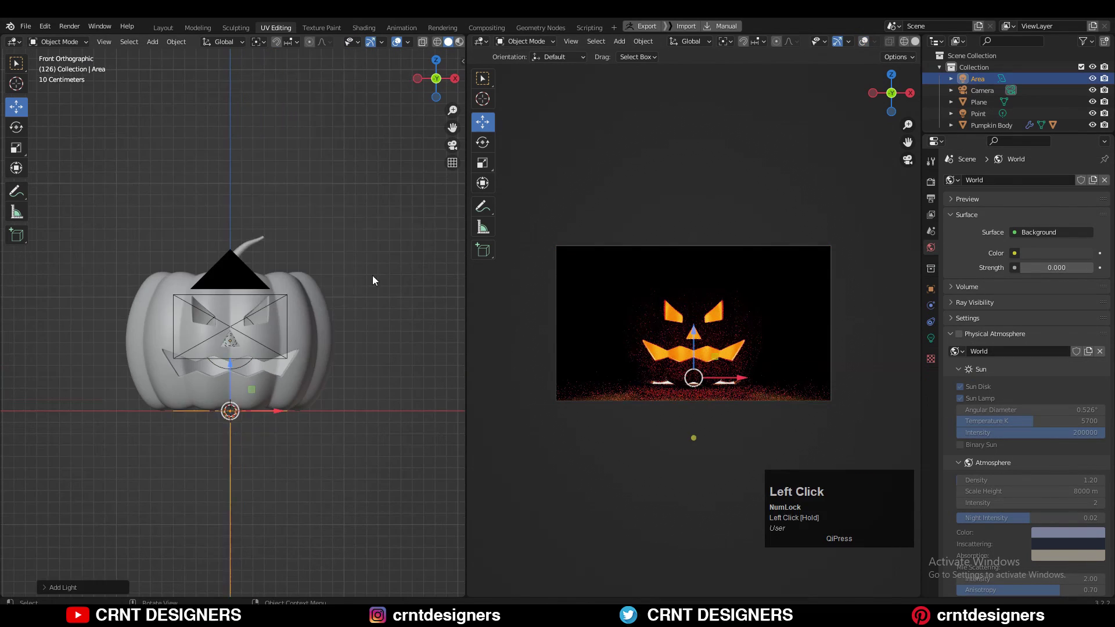
pyautogui.press('r')
pyautogui.click(346, 169)
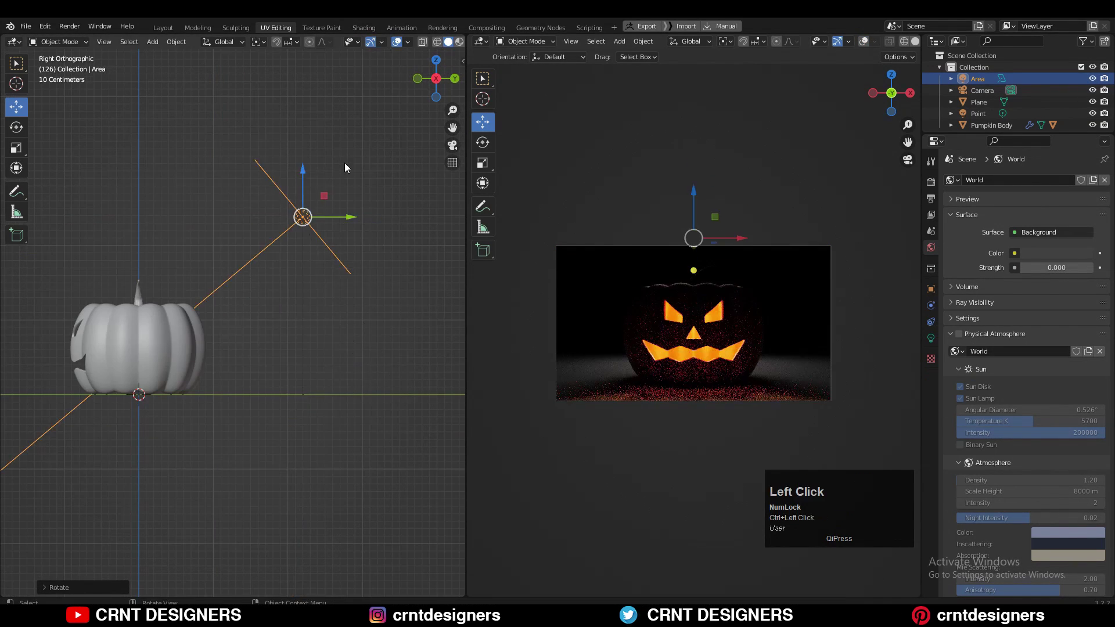
pyautogui.press('KP_1')
pyautogui.press('s')
pyautogui.press('x')
pyautogui.click(289, 201)
pyautogui.press('KP_1')
# Align the area light's transform orientation to Normal and duplicate it to a second spot
pyautogui.click(931, 338)
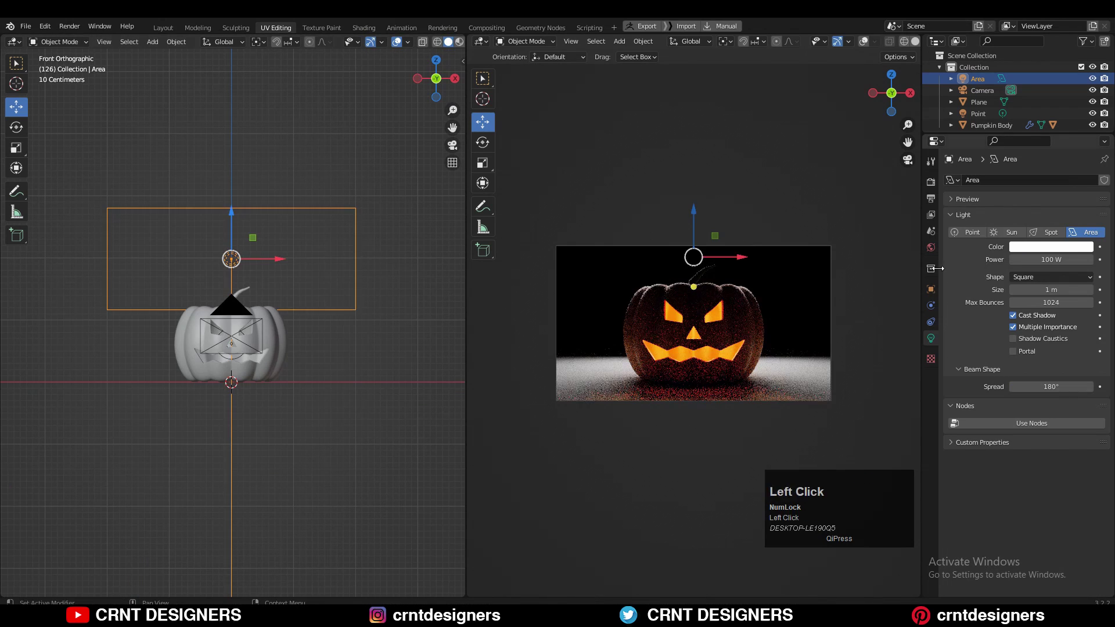
pyautogui.moveTo(437, 87); pyautogui.dragTo(442, 74)
pyautogui.click(174, 406)
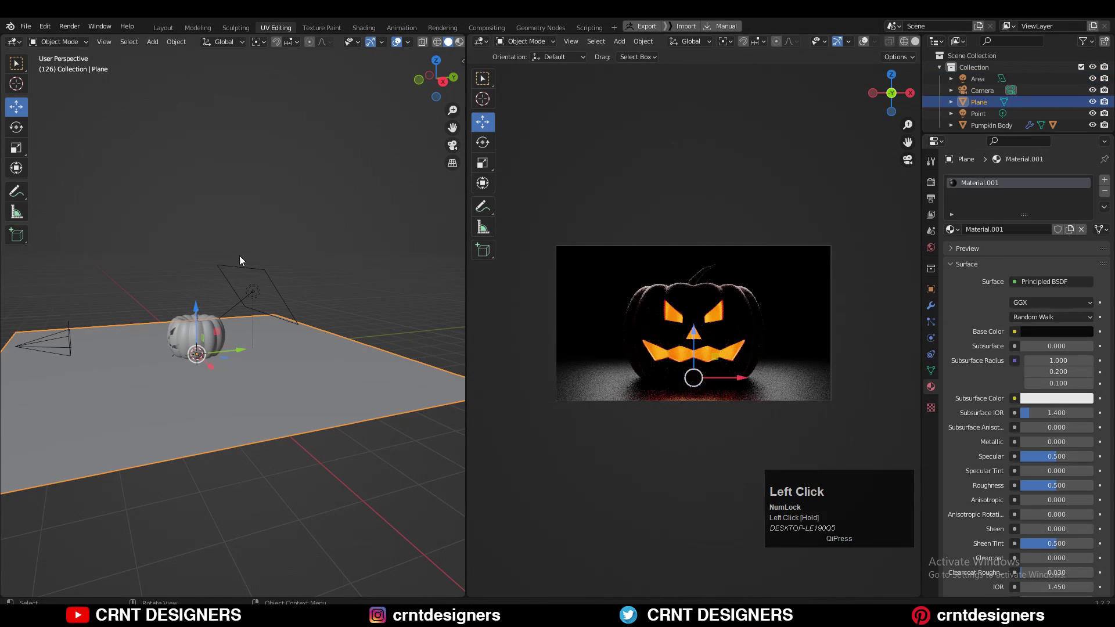
pyautogui.click(250, 278)
pyautogui.click(224, 41)
pyautogui.click(189, 102)
pyautogui.press('KP_3')
pyautogui.hotkey('shift', 'd')
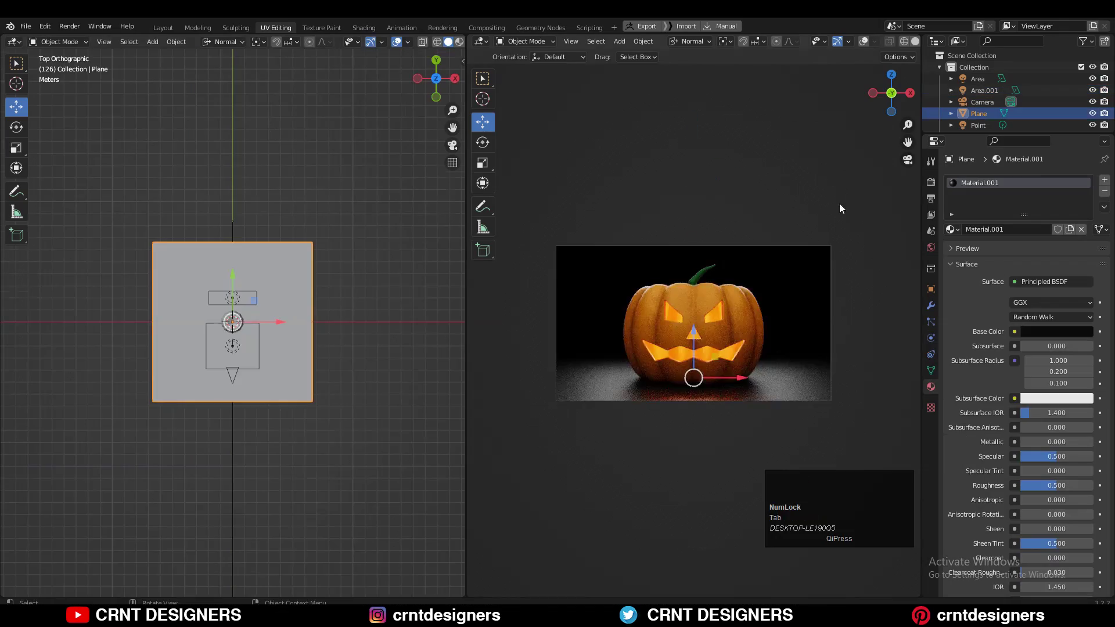
pyautogui.scroll(-3, 755, 261)
# Apply the Ground_Forest_1 material from the asset library to the ground plane
pyautogui.click(14, 41)
pyautogui.click(348, 108)
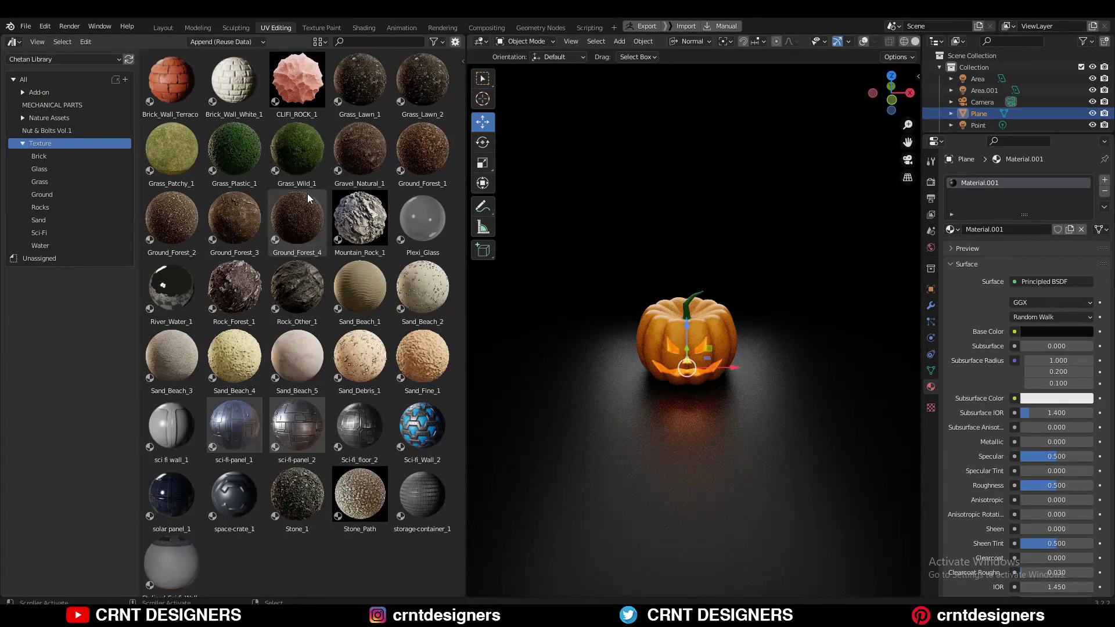
pyautogui.moveTo(423, 152); pyautogui.dragTo(744, 291)
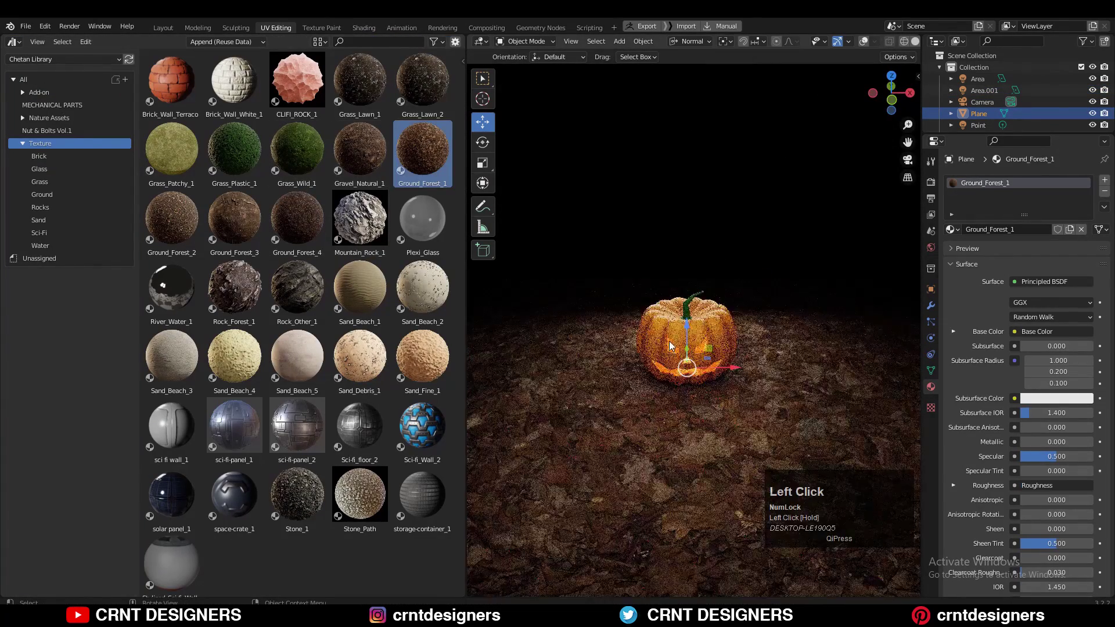
pyautogui.moveTo(837, 247); pyautogui.dragTo(846, 242, button='middle')
pyautogui.click(908, 160)
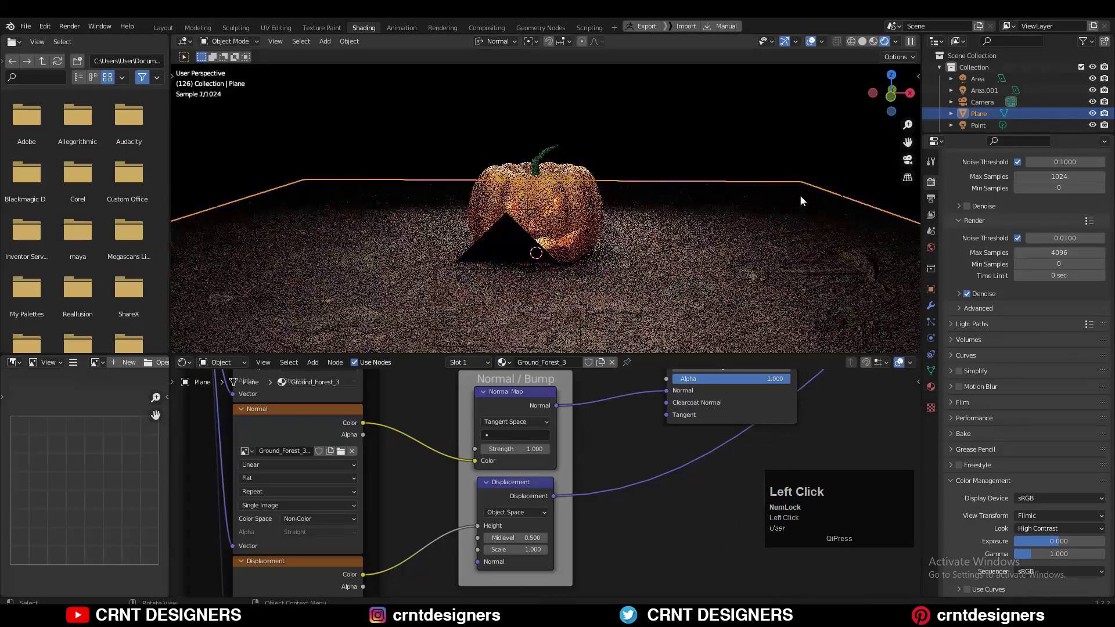
# Subdivide the ground plane mesh in Edit Mode, then return to Object Mode
pyautogui.rightClick(650, 150)
pyautogui.click(671, 218)
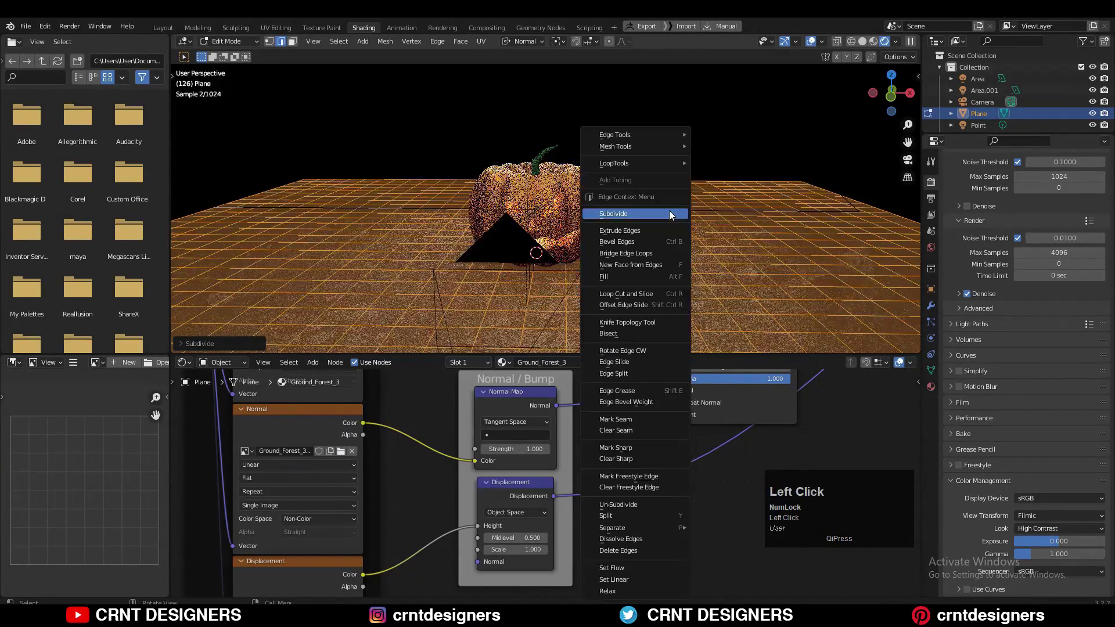
pyautogui.press('Escape')
pyautogui.press('Tab')
# Give the area light a pale blue colour and scale it up
pyautogui.click(662, 142)
pyautogui.click(907, 160)
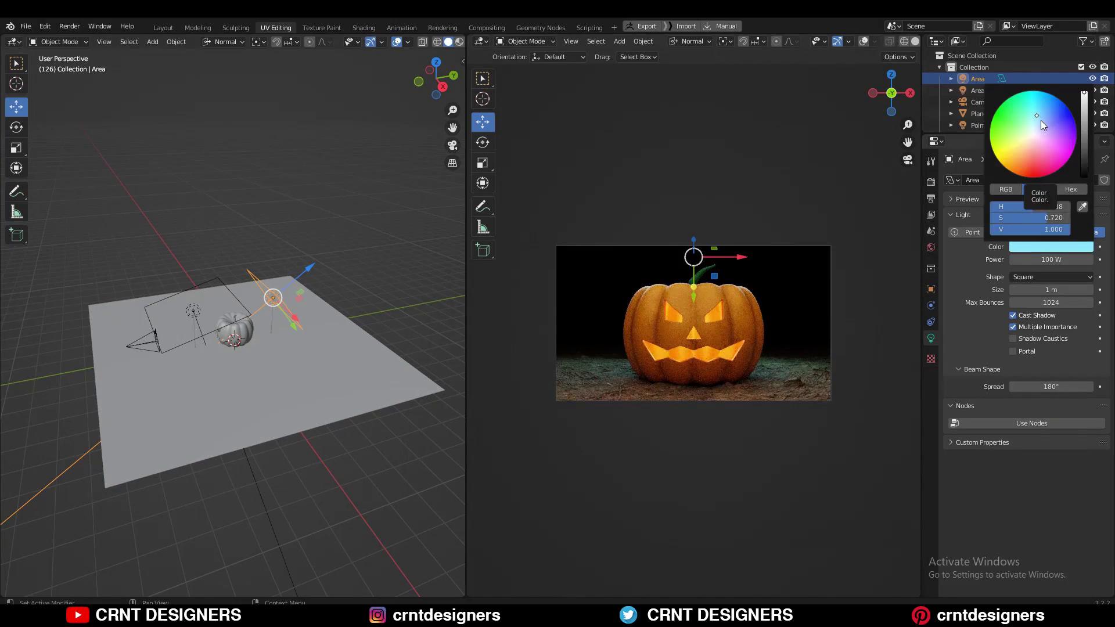
pyautogui.press('s')
pyautogui.click(364, 232)
pyautogui.moveTo(364, 232); pyautogui.dragTo(368, 312, button='middle')
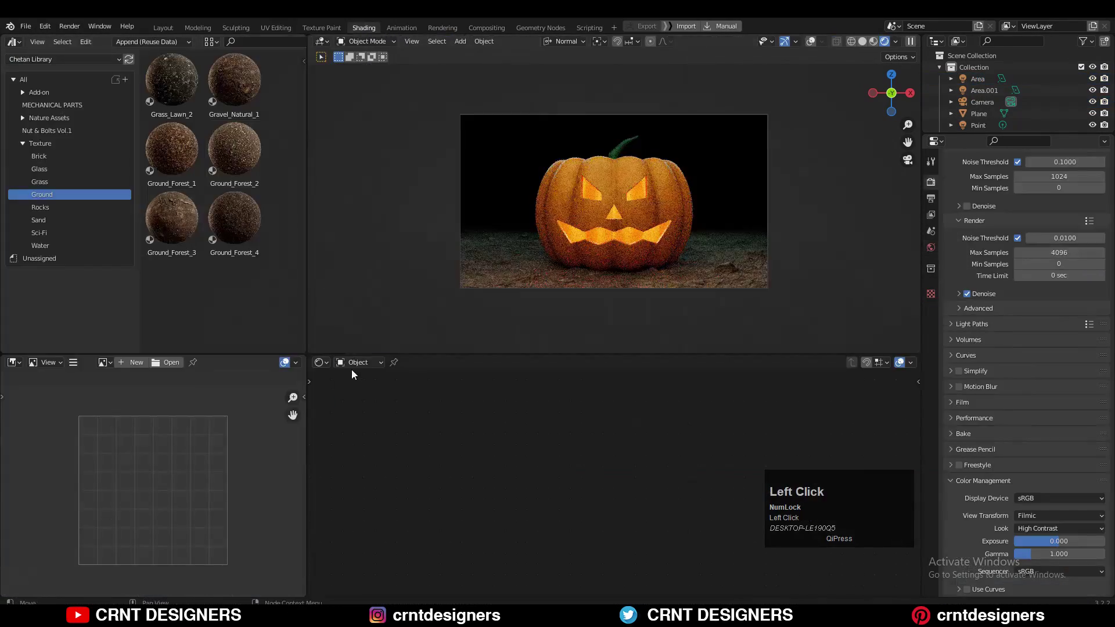
# Connect a Principled Volume node to the World Output volume with density 0.010
pyautogui.click(622, 482)
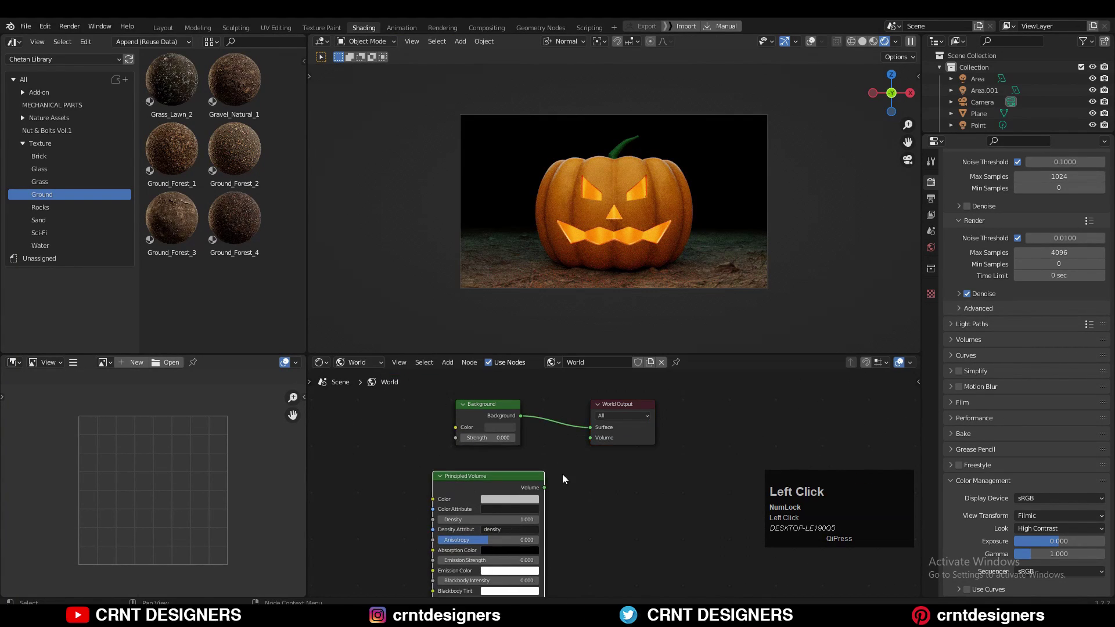
pyautogui.click(488, 494)
pyautogui.scroll(3, 569, 465)
pyautogui.moveTo(656, 457); pyautogui.dragTo(625, 458)
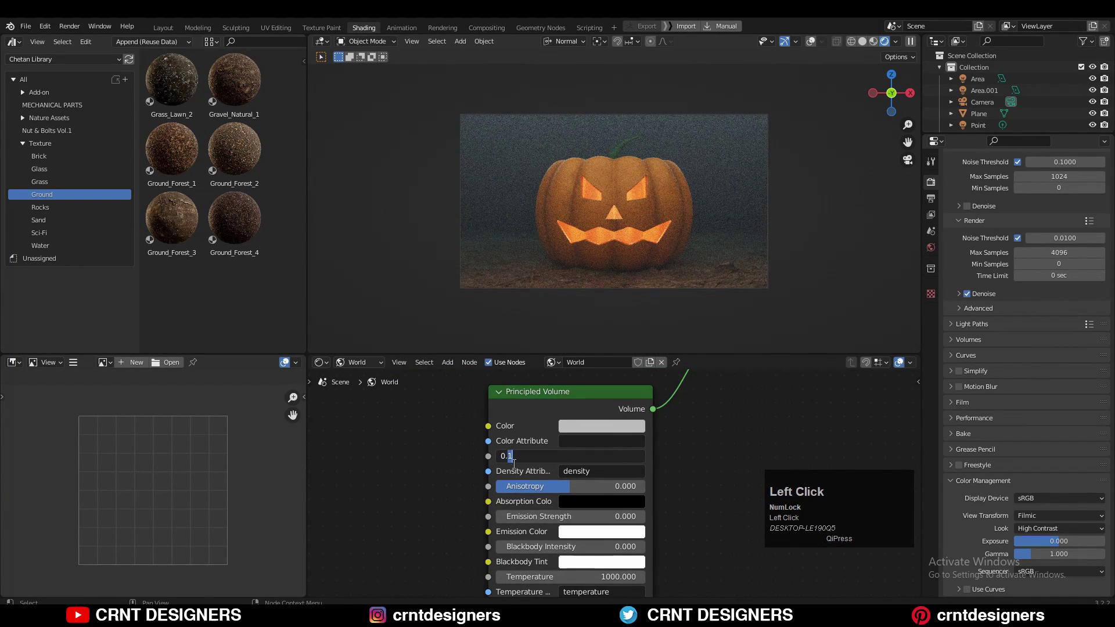
pyautogui.press('Return')
# Set the fog colour to cyan and its emission colour to light cyan
pyautogui.moveTo(722, 428); pyautogui.dragTo(761, 372, button='middle')
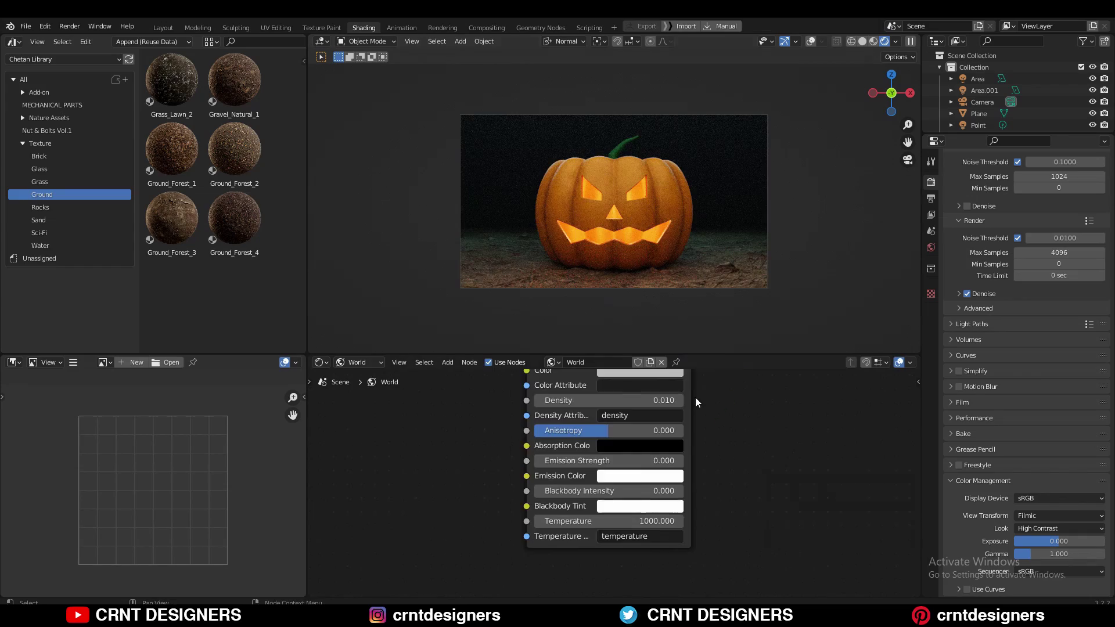
pyautogui.click(654, 441)
pyautogui.click(671, 273)
pyautogui.moveTo(697, 403); pyautogui.dragTo(721, 395, button='middle')
pyautogui.scroll(-1, 734, 442)
pyautogui.click(640, 476)
pyautogui.click(658, 313)
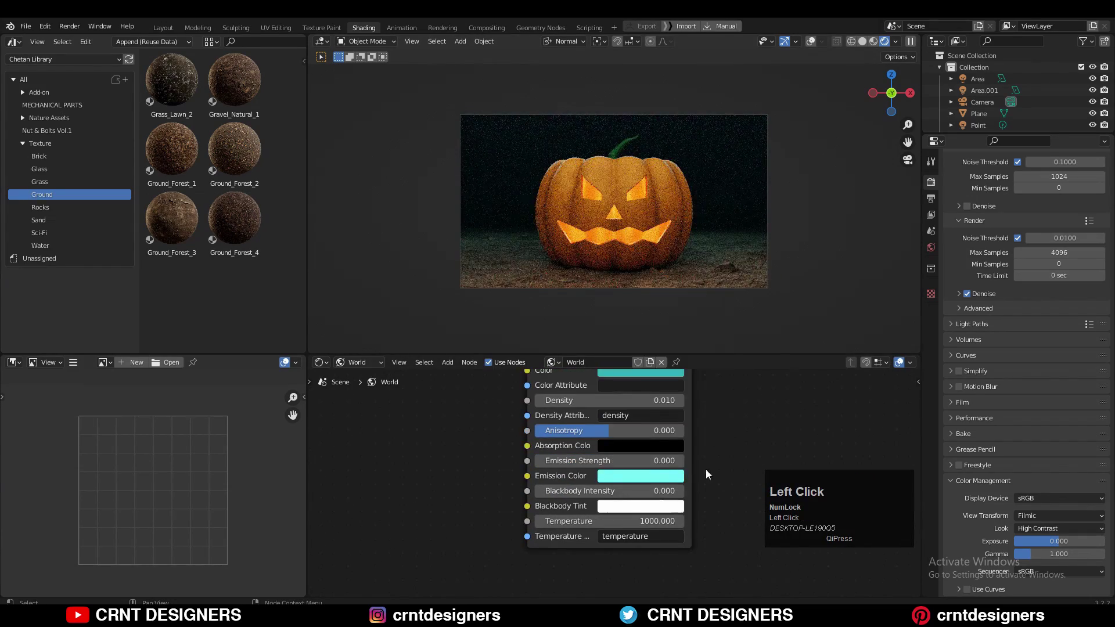
pyautogui.moveTo(707, 473); pyautogui.dragTo(704, 475, button='middle')
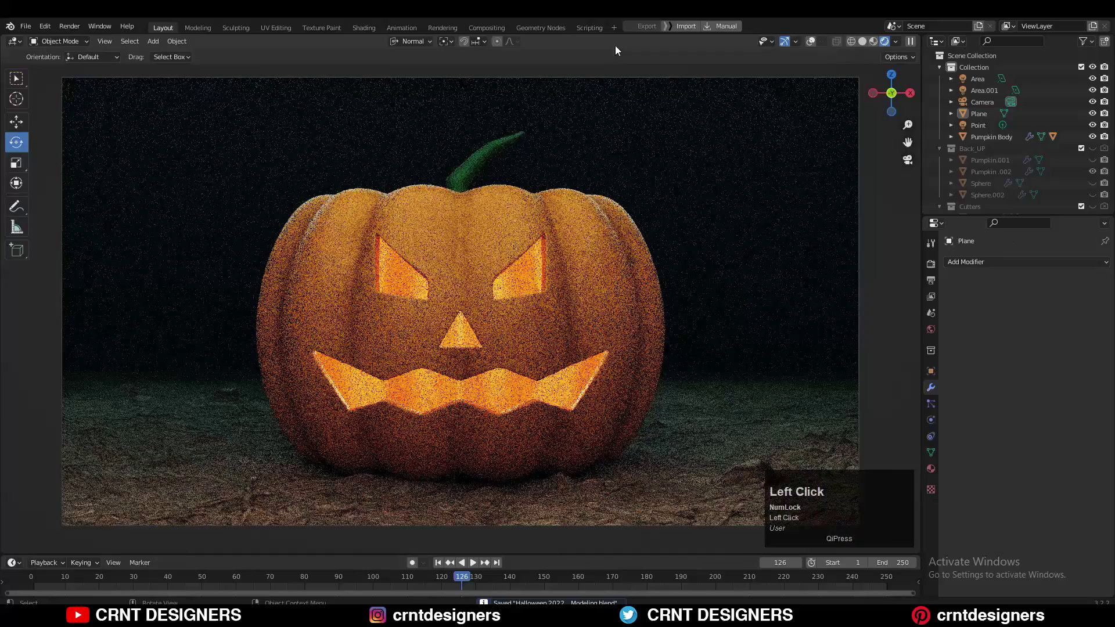
# In the Compositing workspace, insert a Denoise node between Render Layers and Composite
pyautogui.click(487, 27)
pyautogui.moveTo(348, 162); pyautogui.dragTo(125, 168)
pyautogui.hotkey('shift', 'a')
pyautogui.moveTo(243, 277)
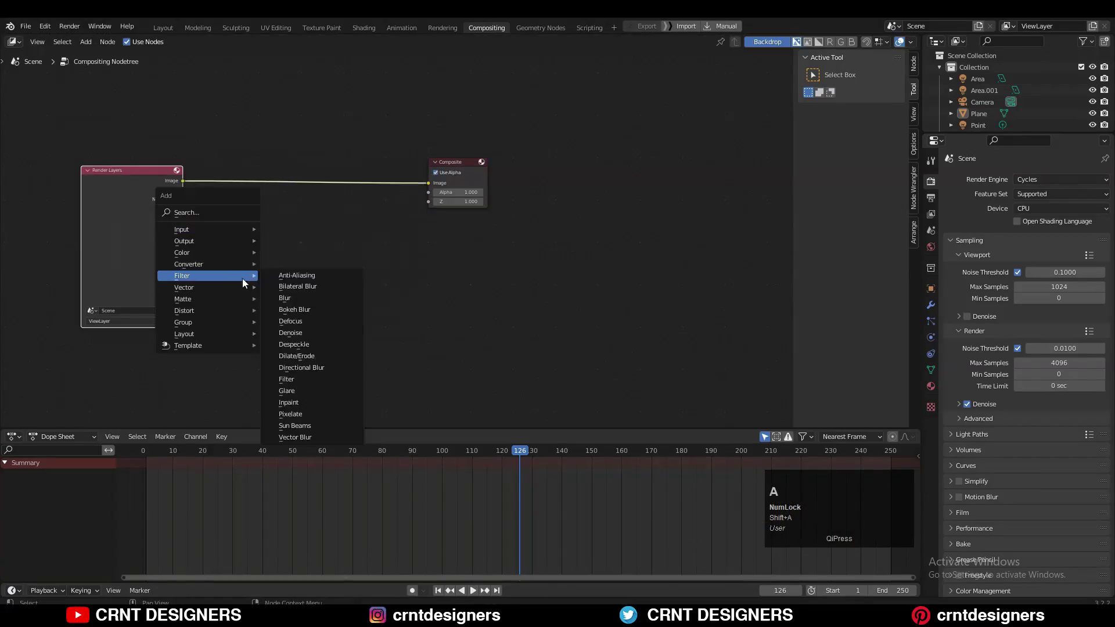
pyautogui.click(314, 342)
pyautogui.click(313, 209)
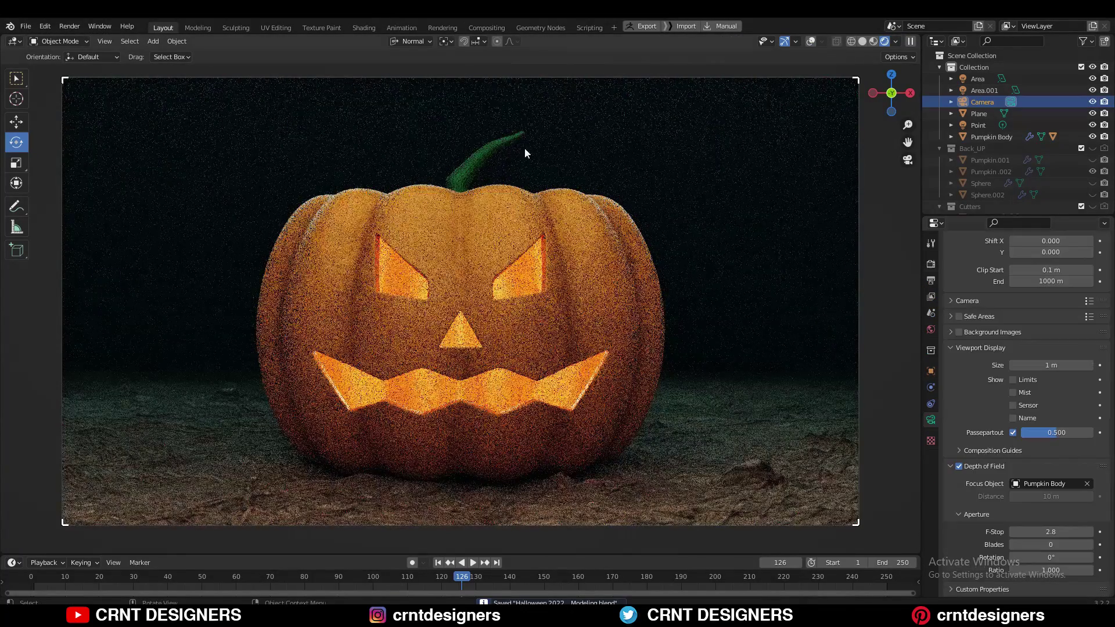